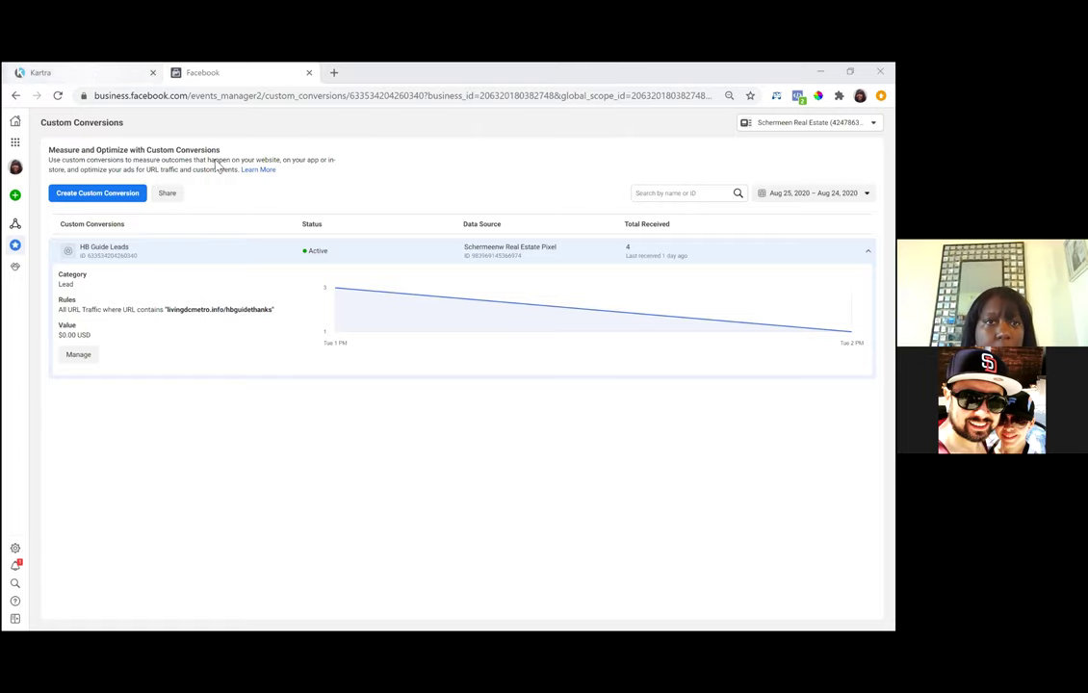
- Switch to Kartra and copy the livingdcmetro.info/hbguidecall part of the HB Guide Call Confirmed page's direct link
click(41, 72)
click(46, 213)
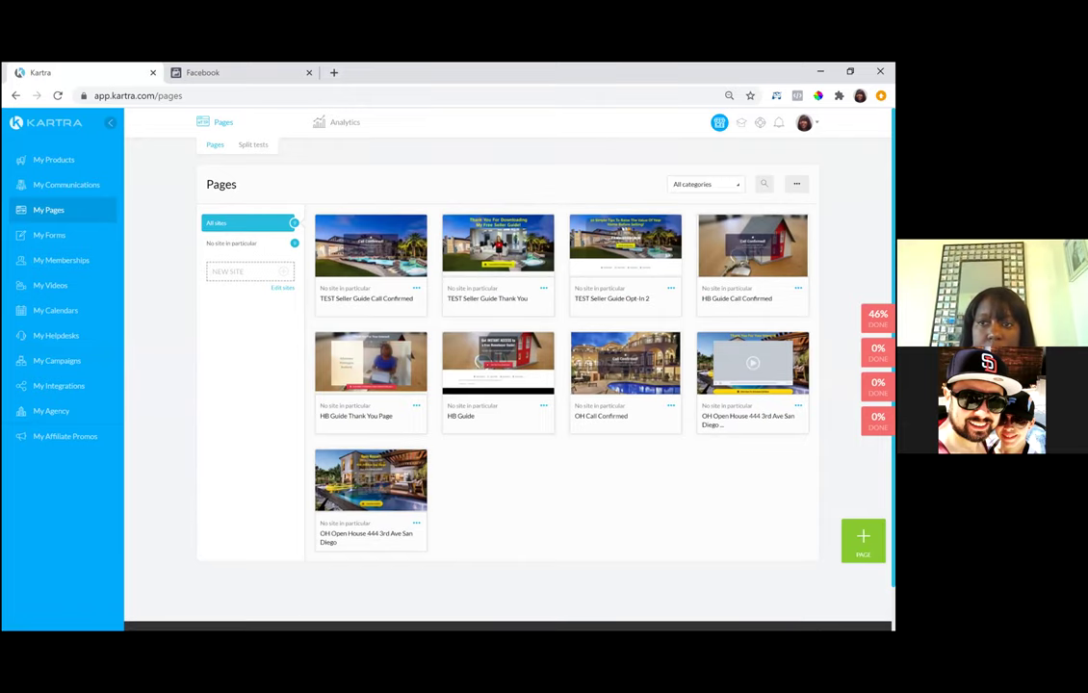
click(798, 288)
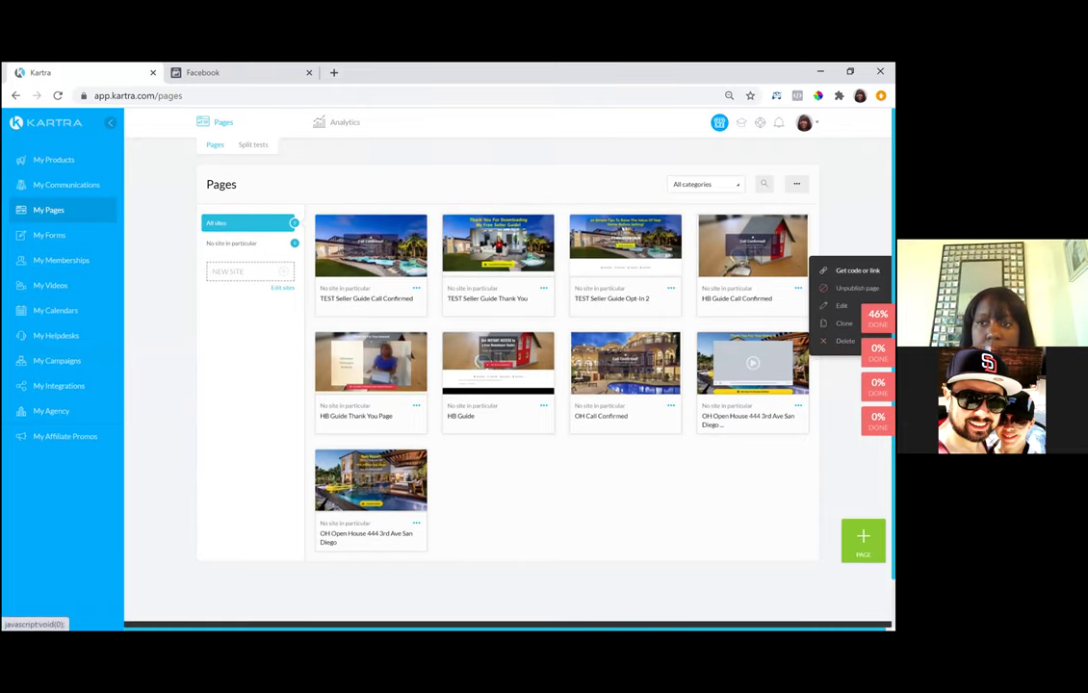
click(857, 271)
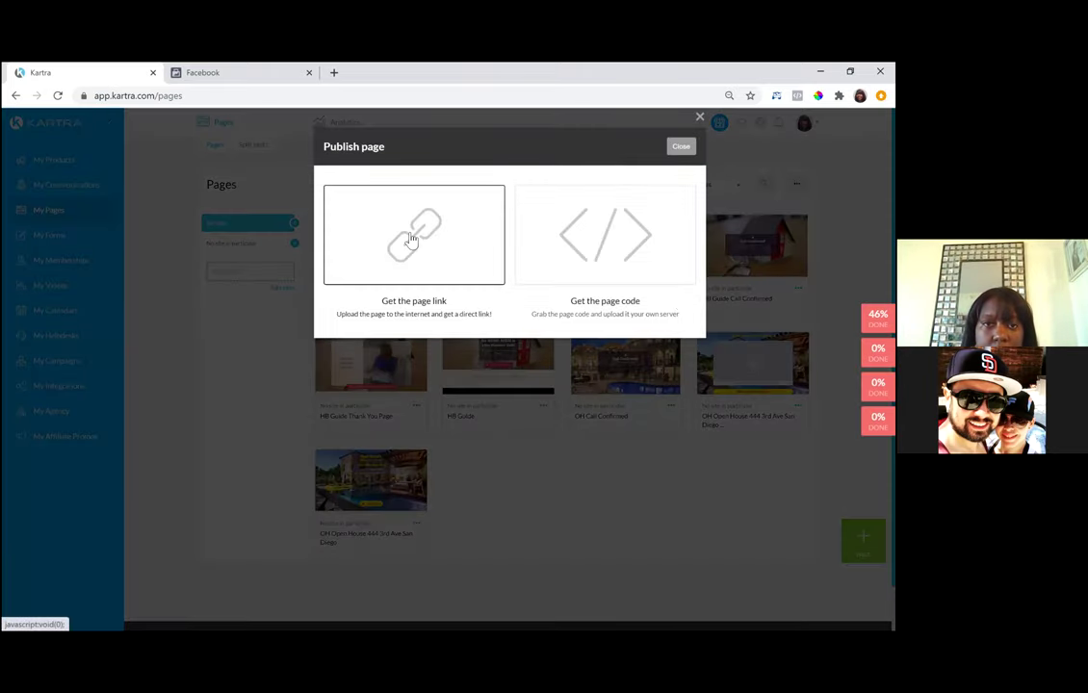
click(412, 239)
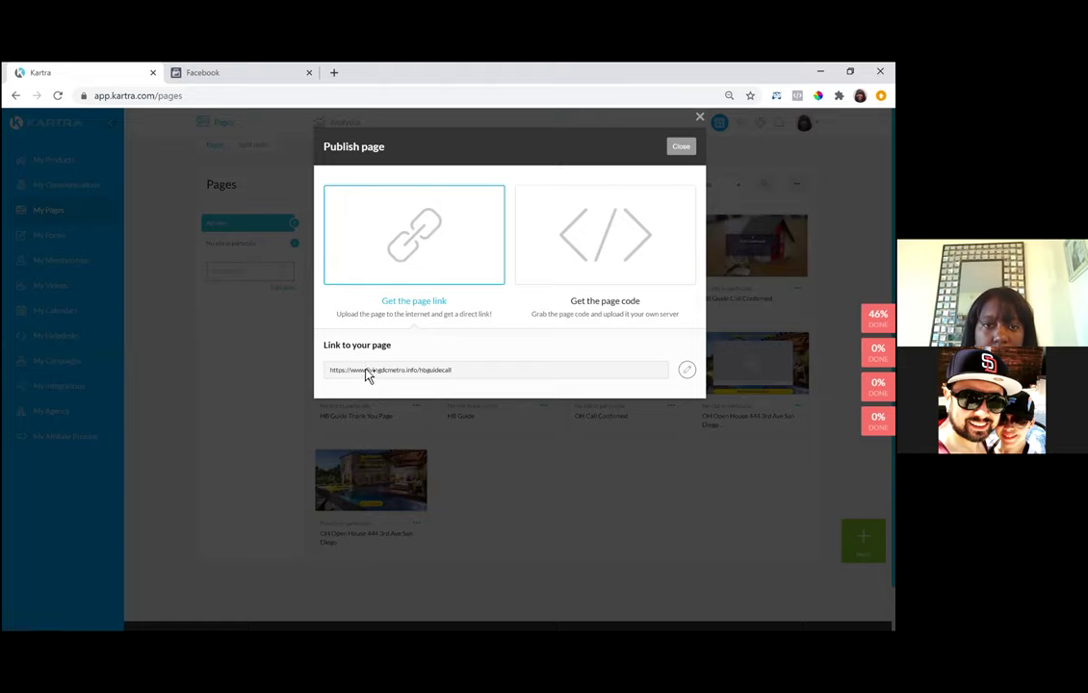
drag(367, 371, 463, 372)
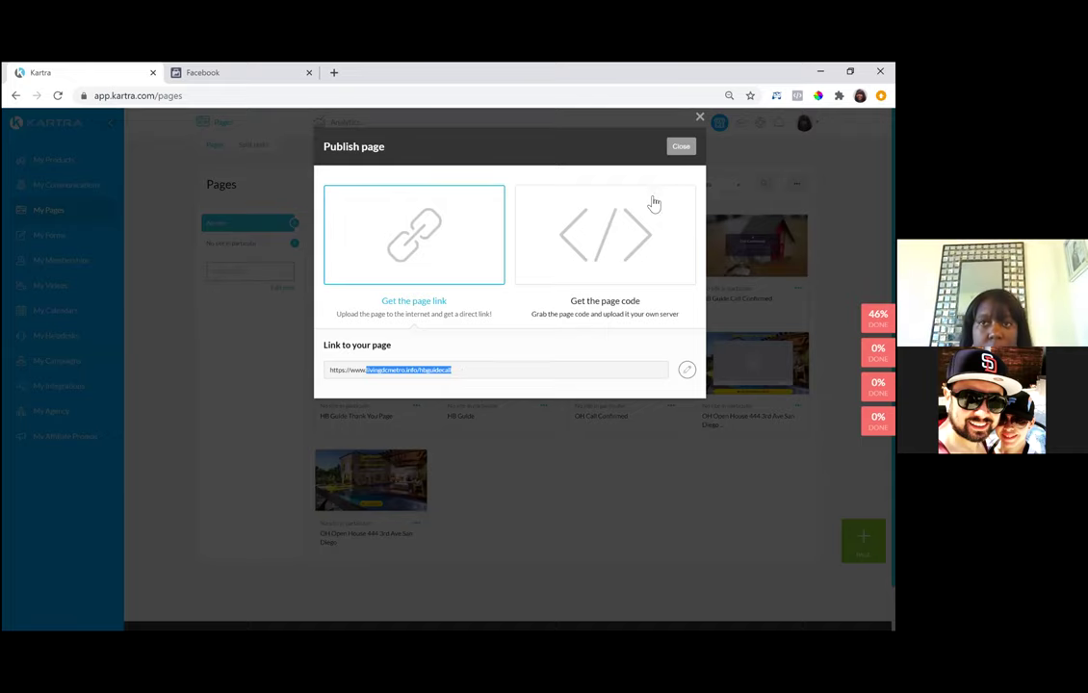
click(681, 150)
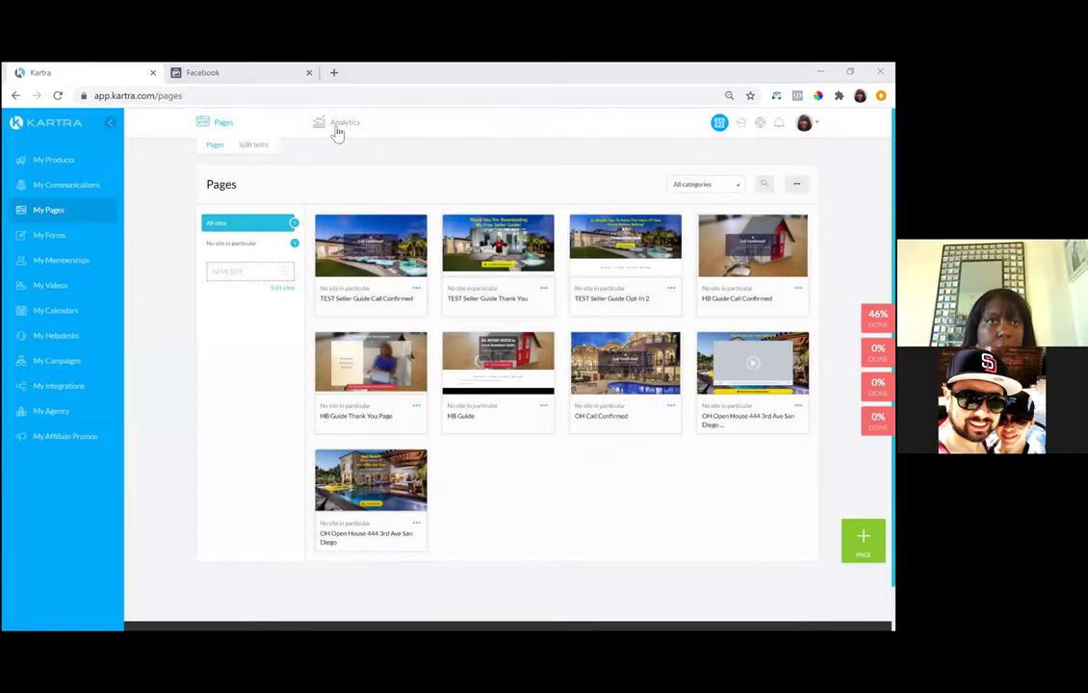
- Return to Facebook Events Manager and start a new custom conversion named HB Guide Appts
click(211, 77)
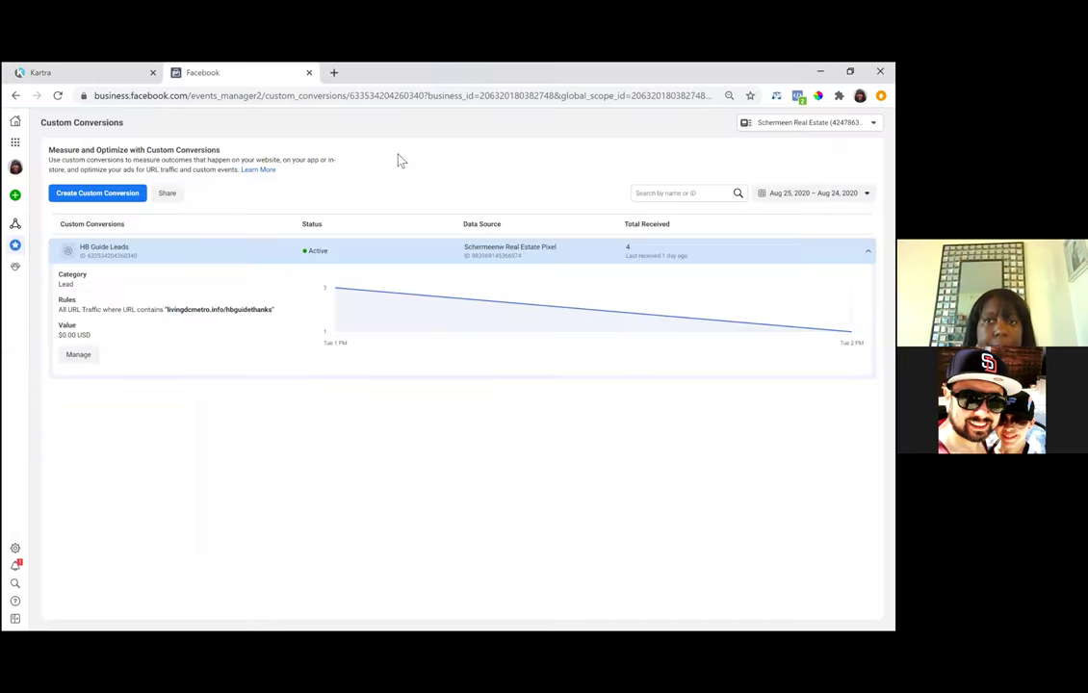
click(97, 199)
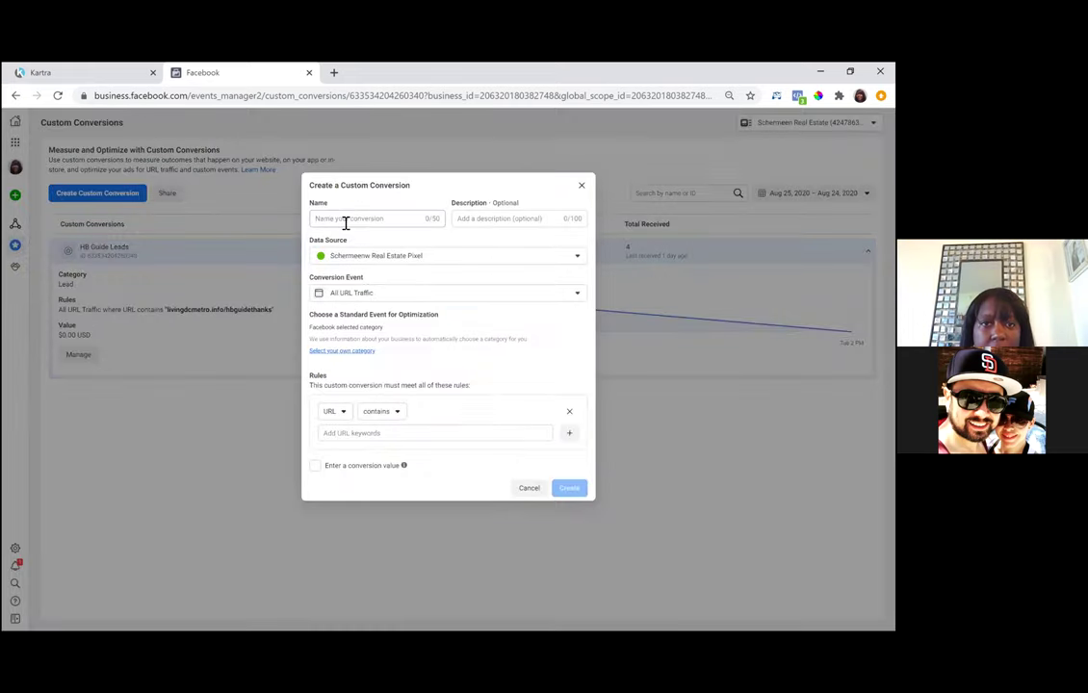
click(366, 218)
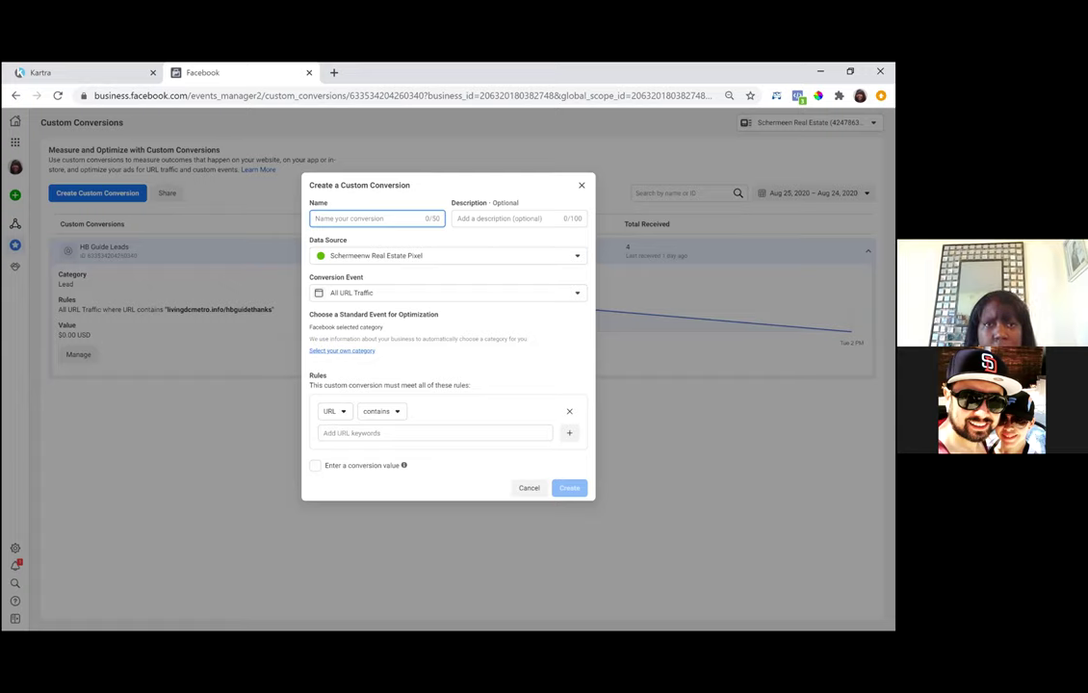
text(HB Gu)
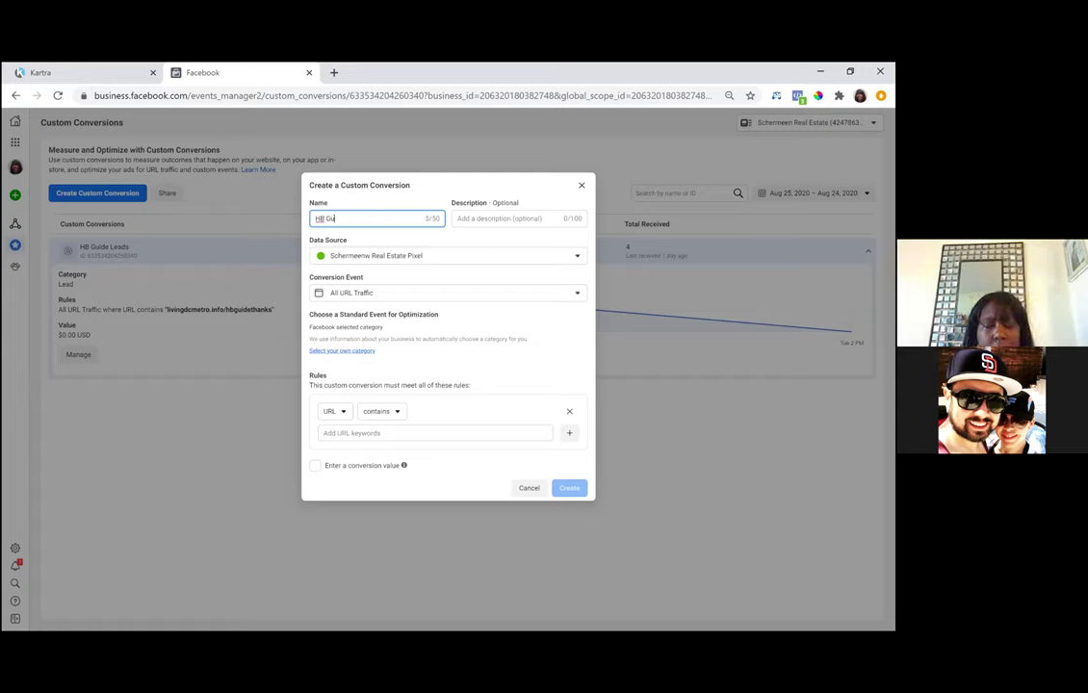
text(ide C)
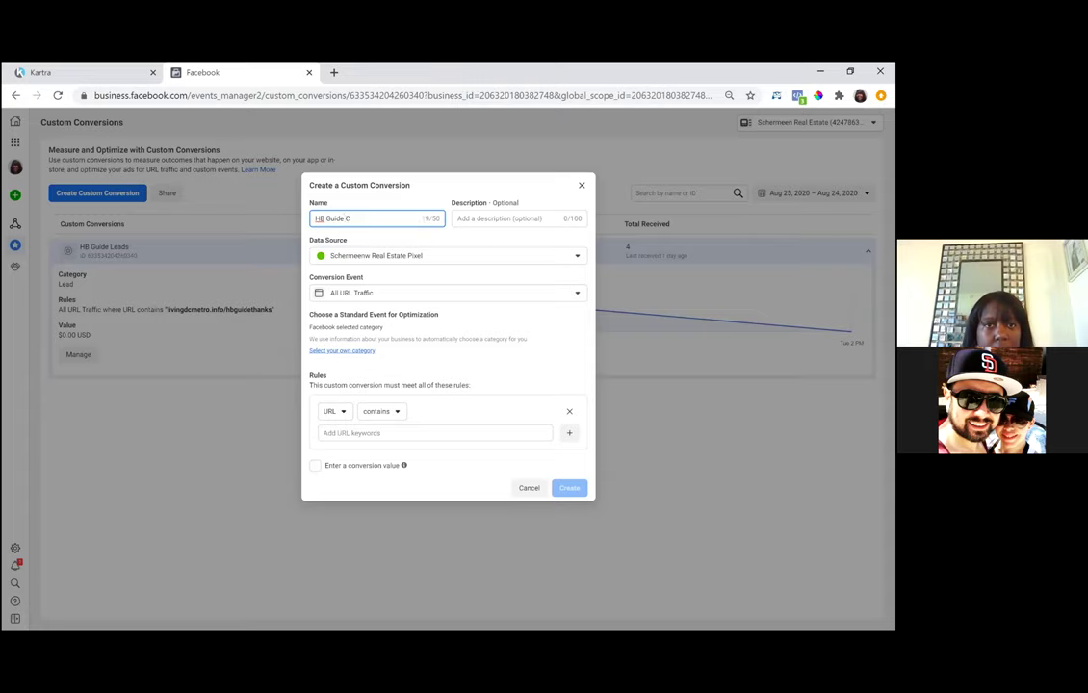
text(alls)
key(BackSpace)
key(BackSpace)
key(BackSpace)
key(BackSpace)
key(BackSpace)
text(Appts)
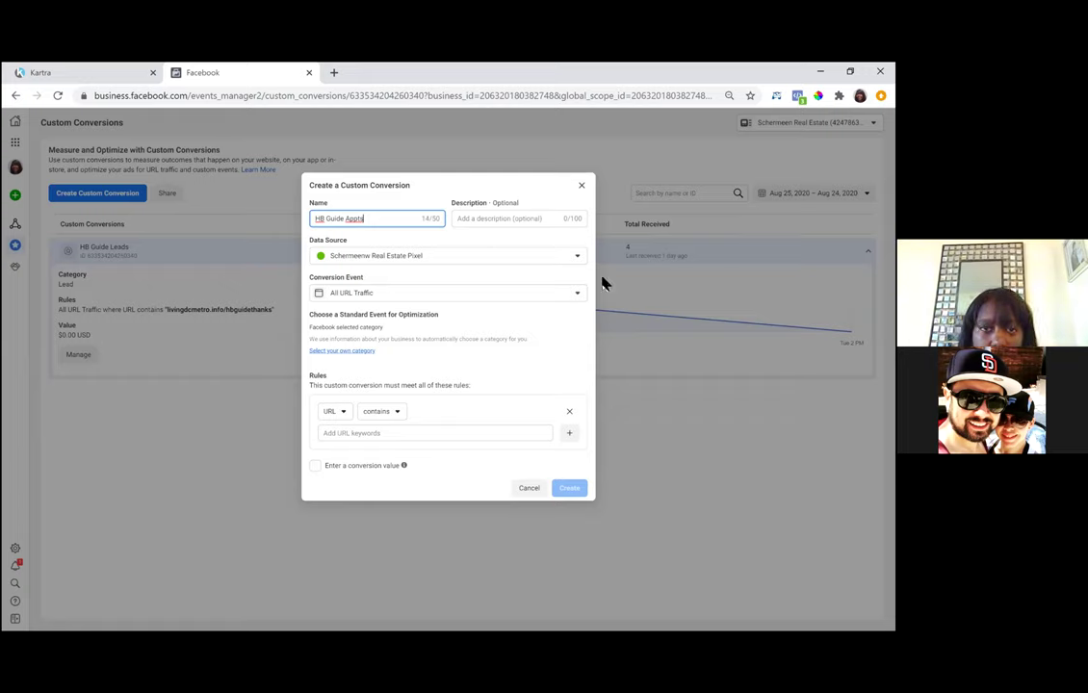
- Select the Schermeenw Real Estate Pixel as the data source and Schedule as the standard event for optimization
click(579, 258)
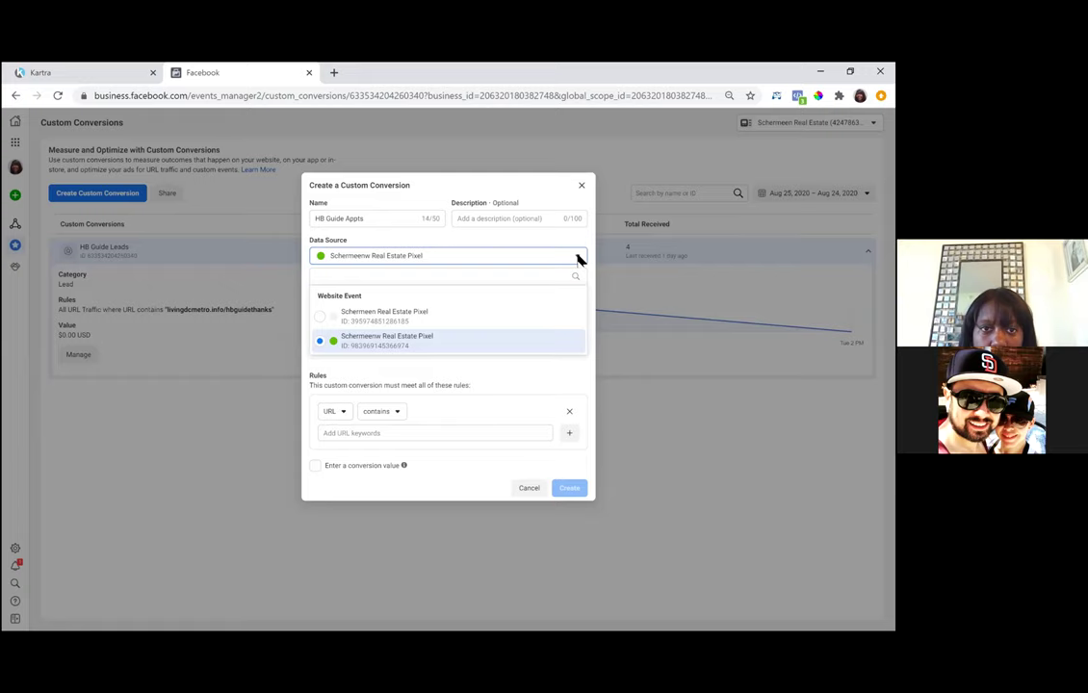
click(549, 341)
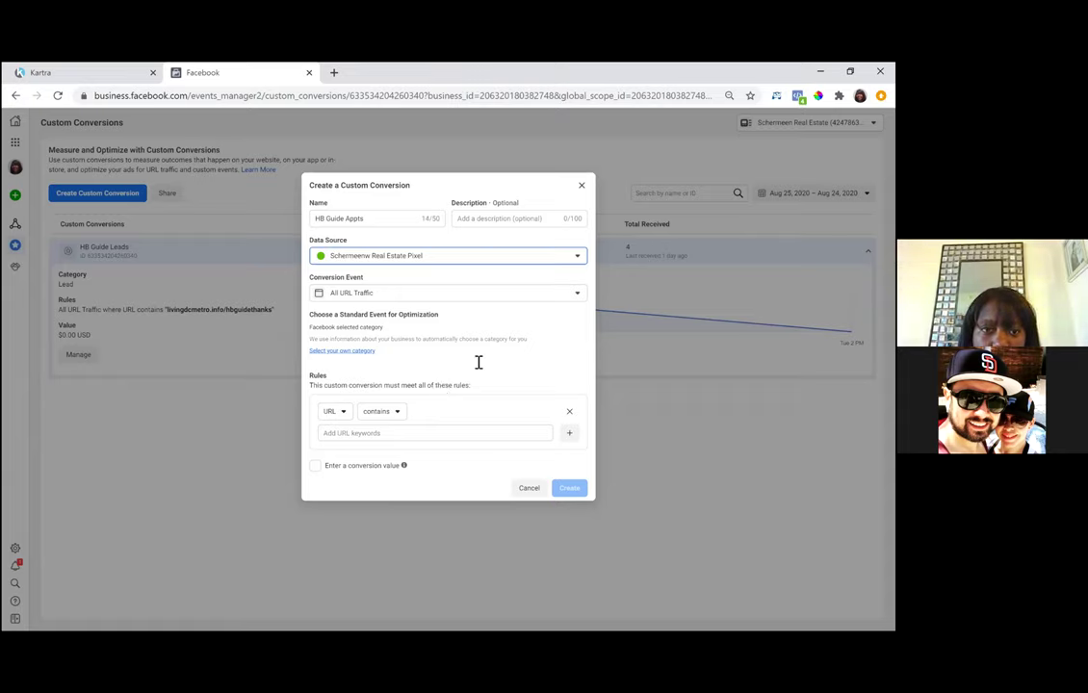
click(346, 352)
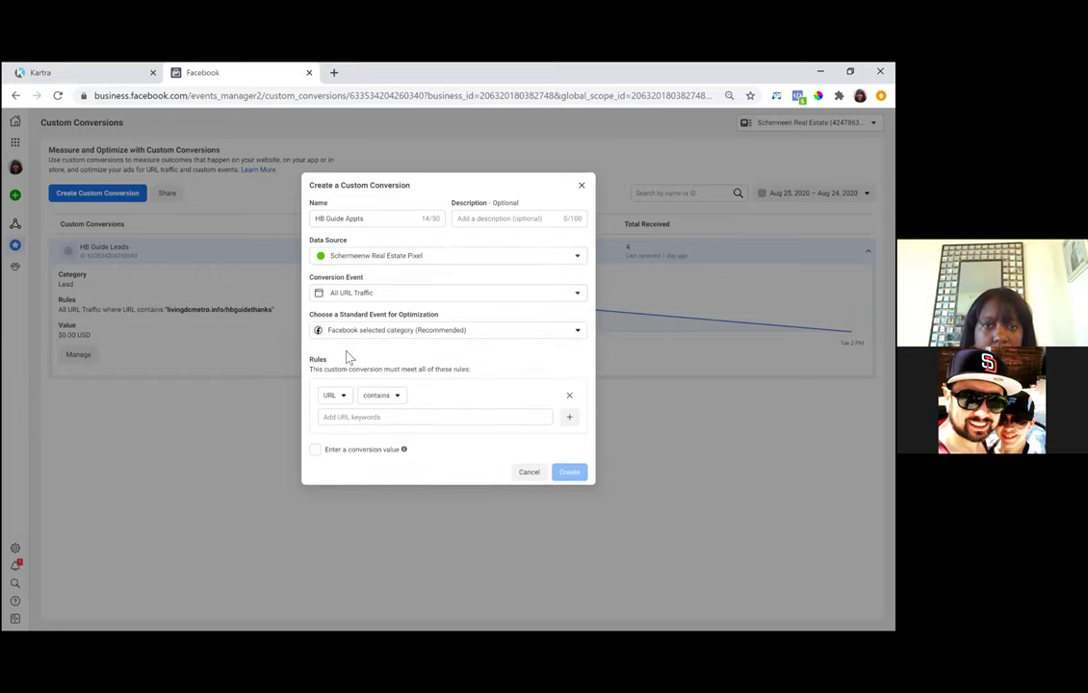
click(579, 331)
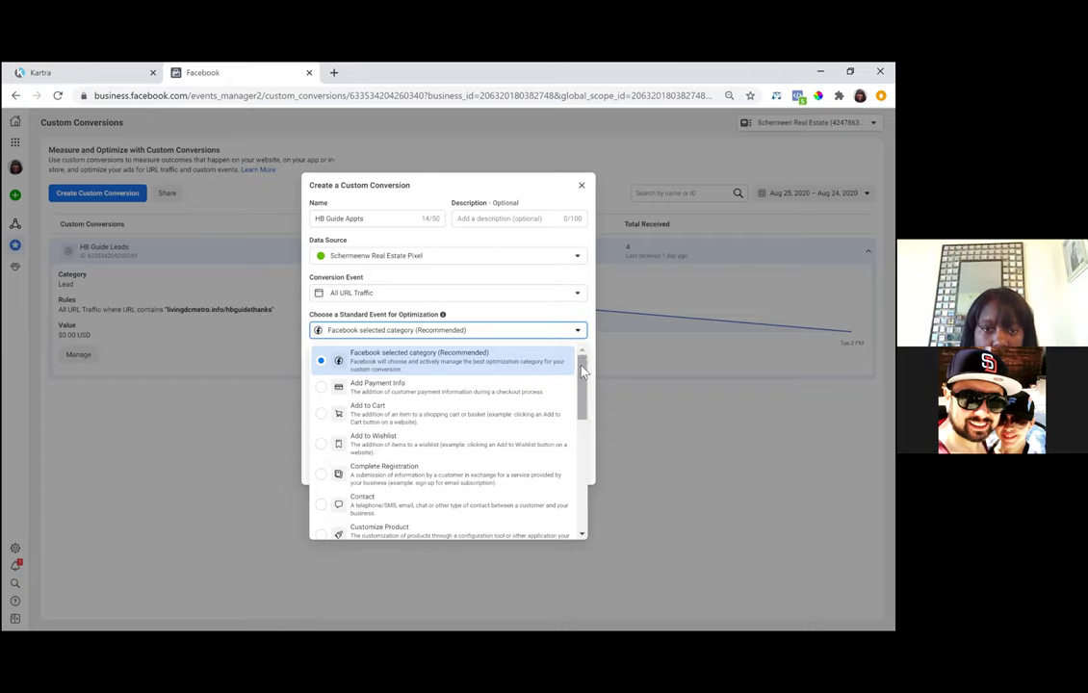
scroll(582, 438, down, 2)
scroll(582, 438, down, 3)
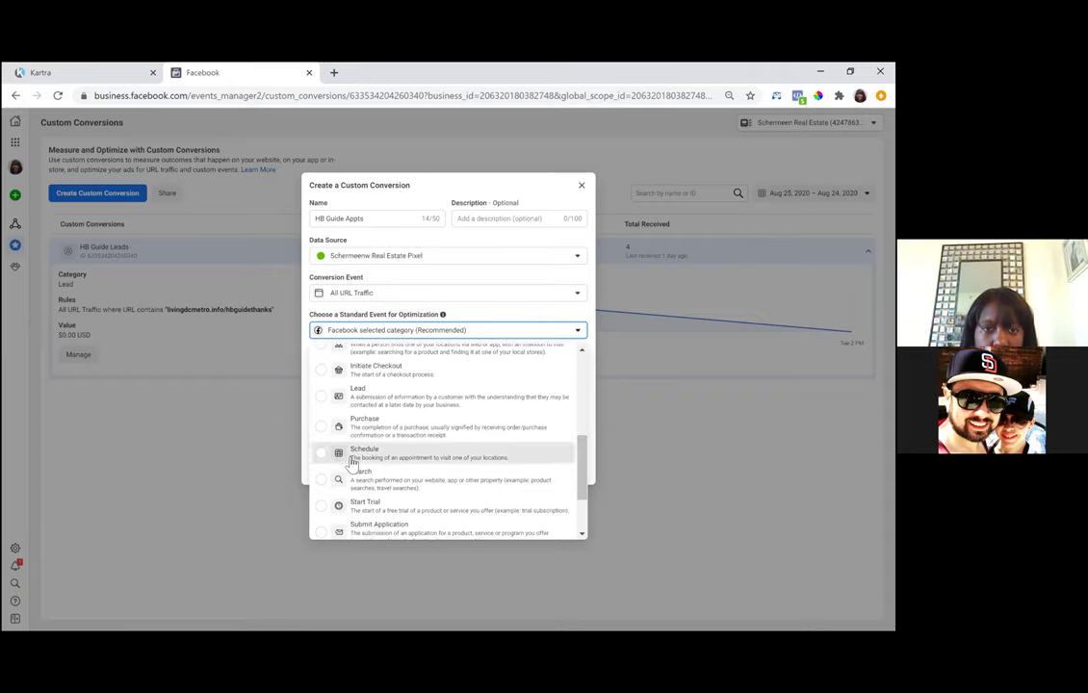
click(352, 462)
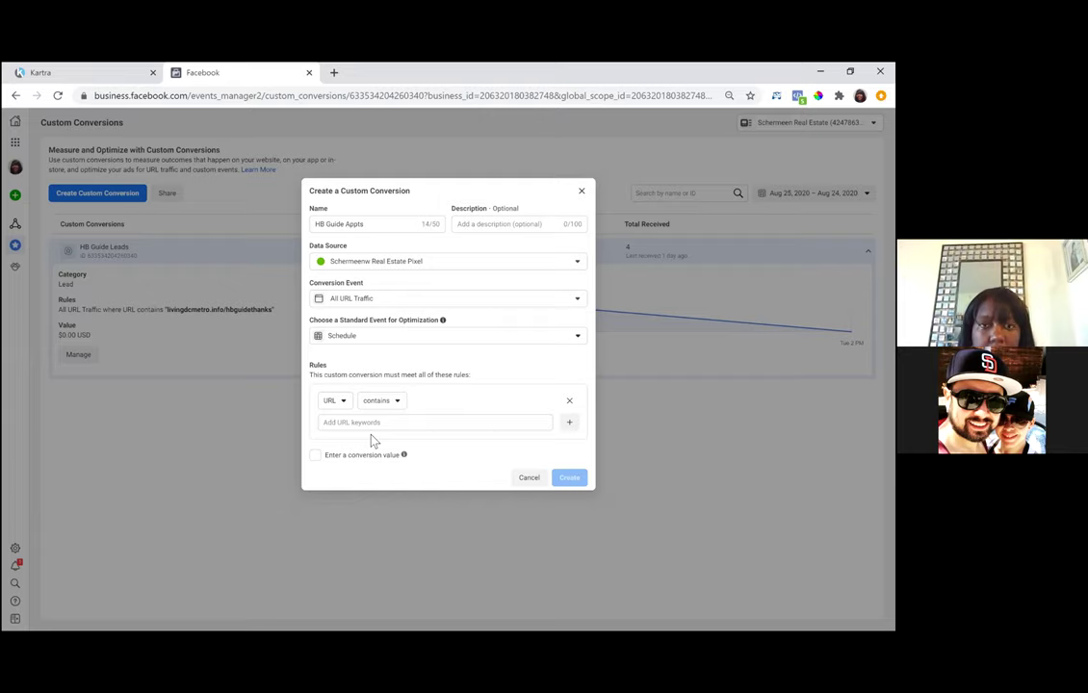
- Add the rule that the URL contains livingdcmetro.info/hbguidecall and create the custom conversion
click(344, 425)
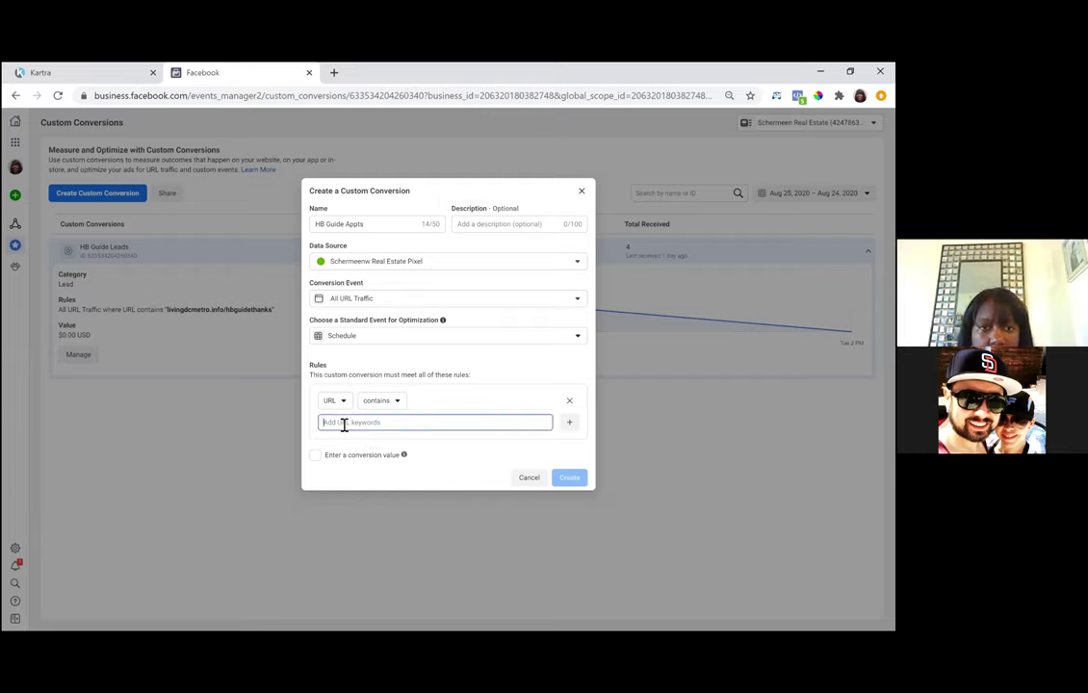
text(livingdcmetro.info/hbguidecall)
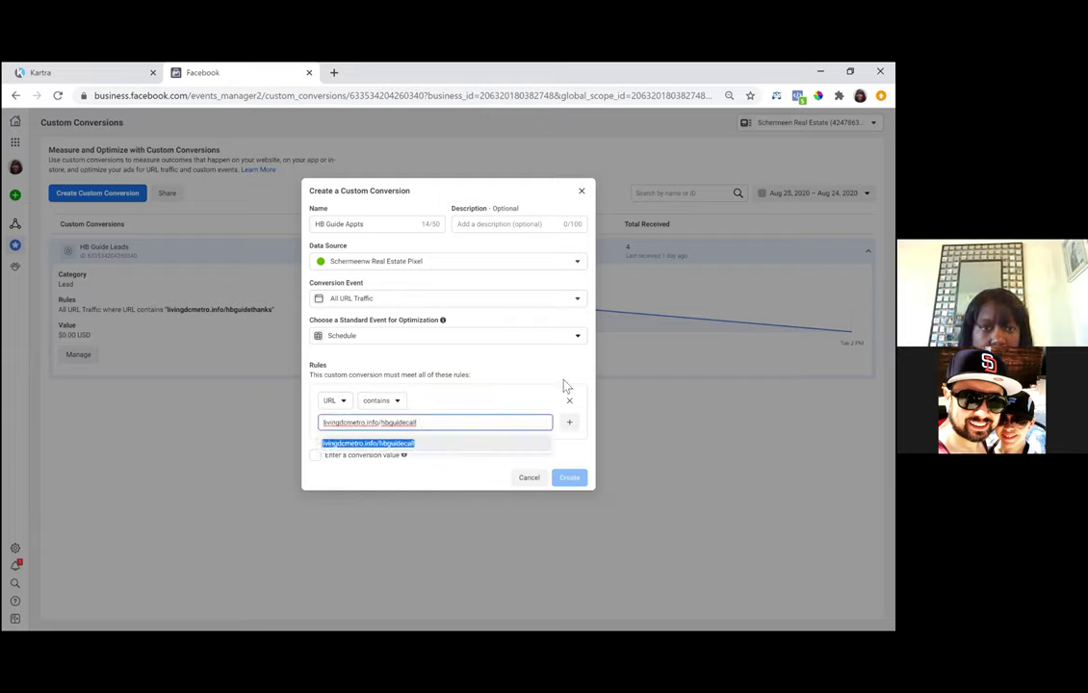
click(386, 444)
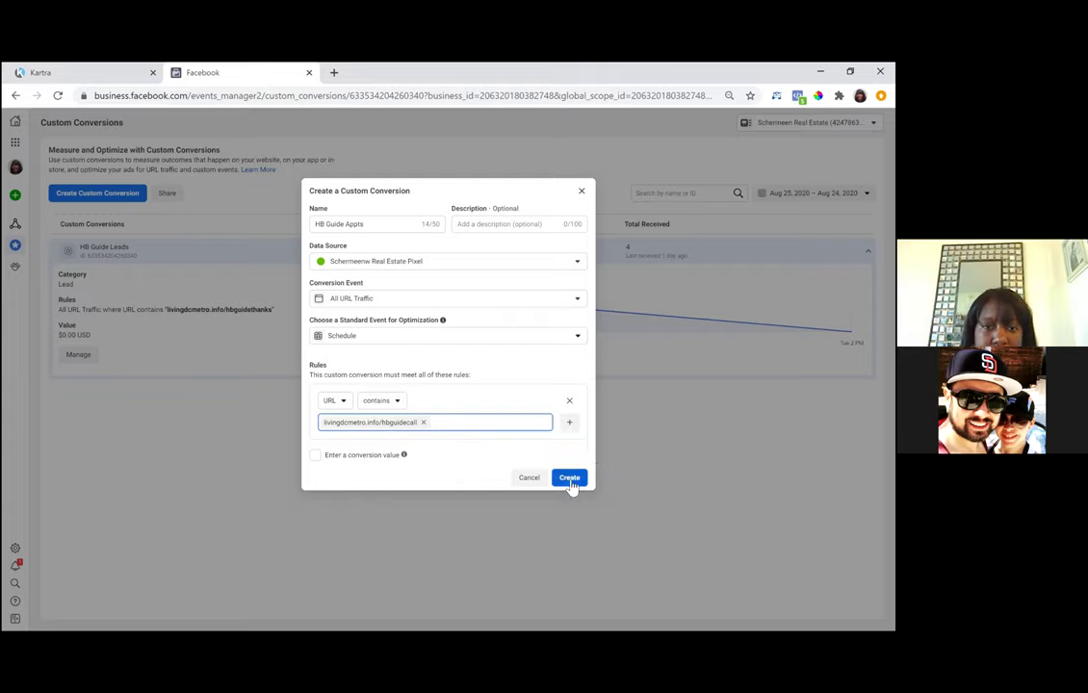
click(569, 484)
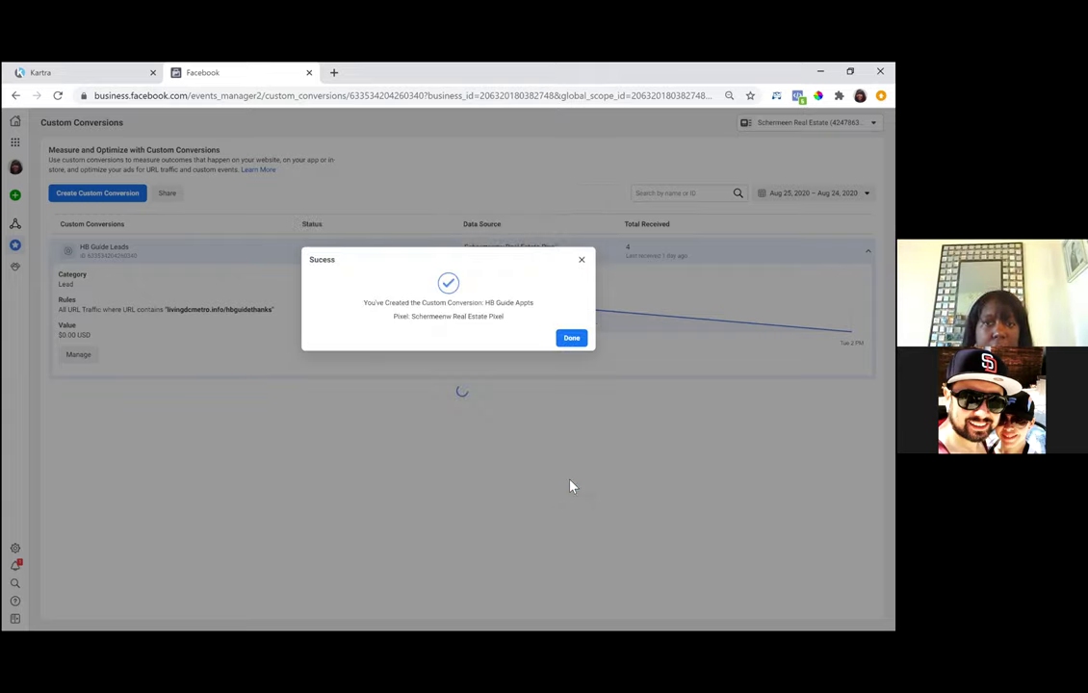
click(572, 340)
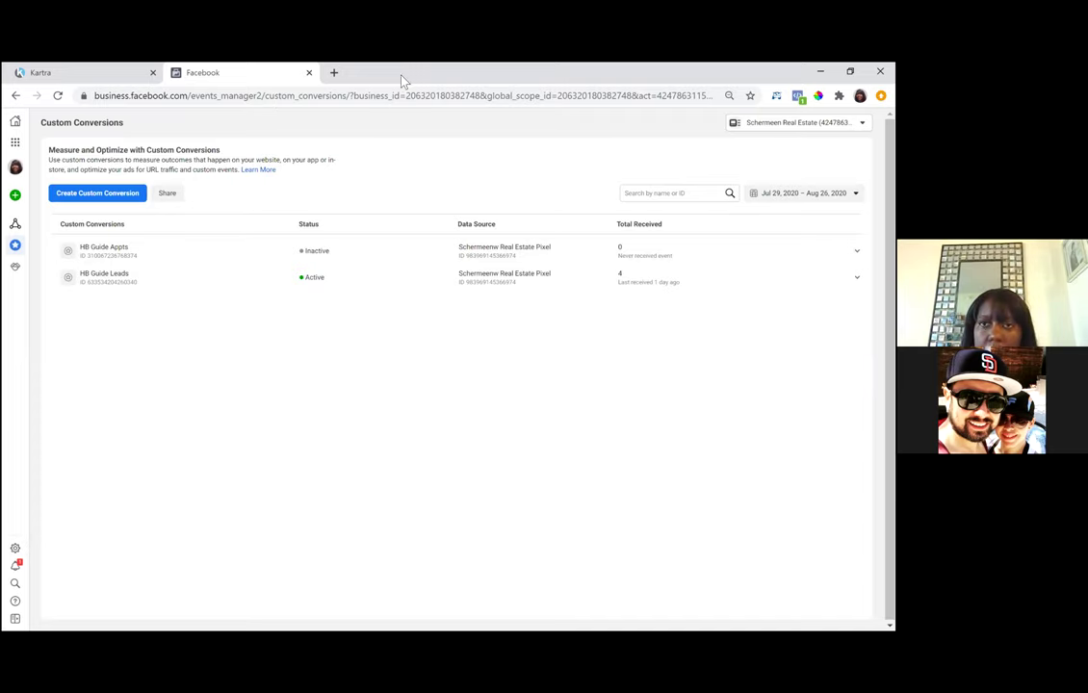
- Open livingdcmetro.info/hbguidecall in a new tab and examine the HB Guide Appts event details in Facebook Pixel Helper
key(ctrl+t)
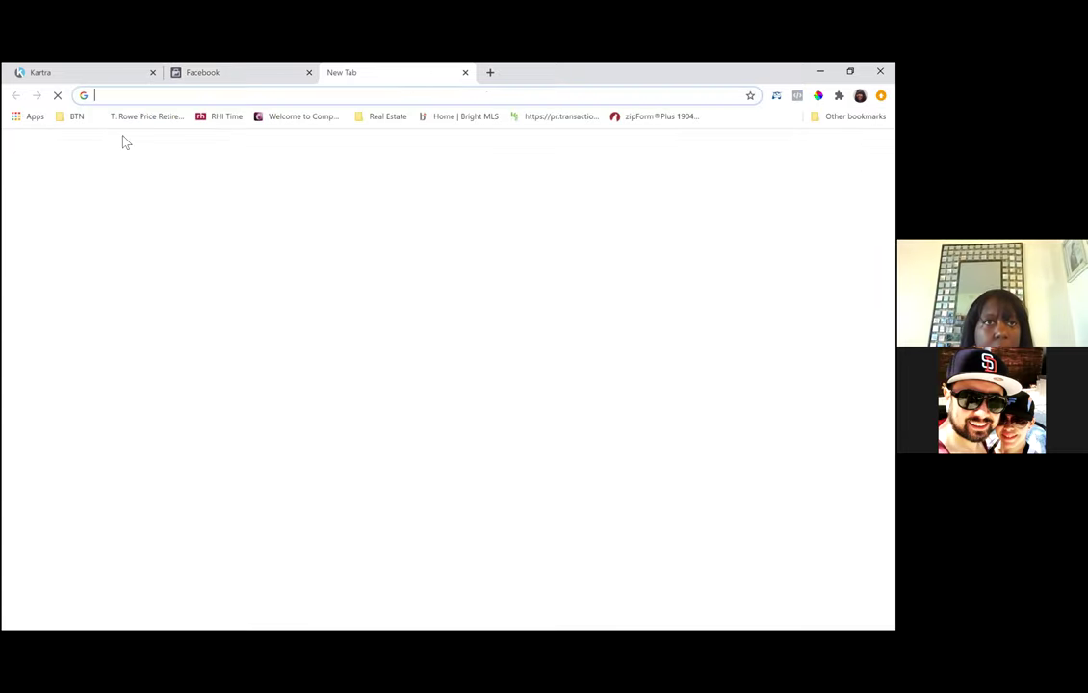
text(livingdcmetro.info/hbguidecall)
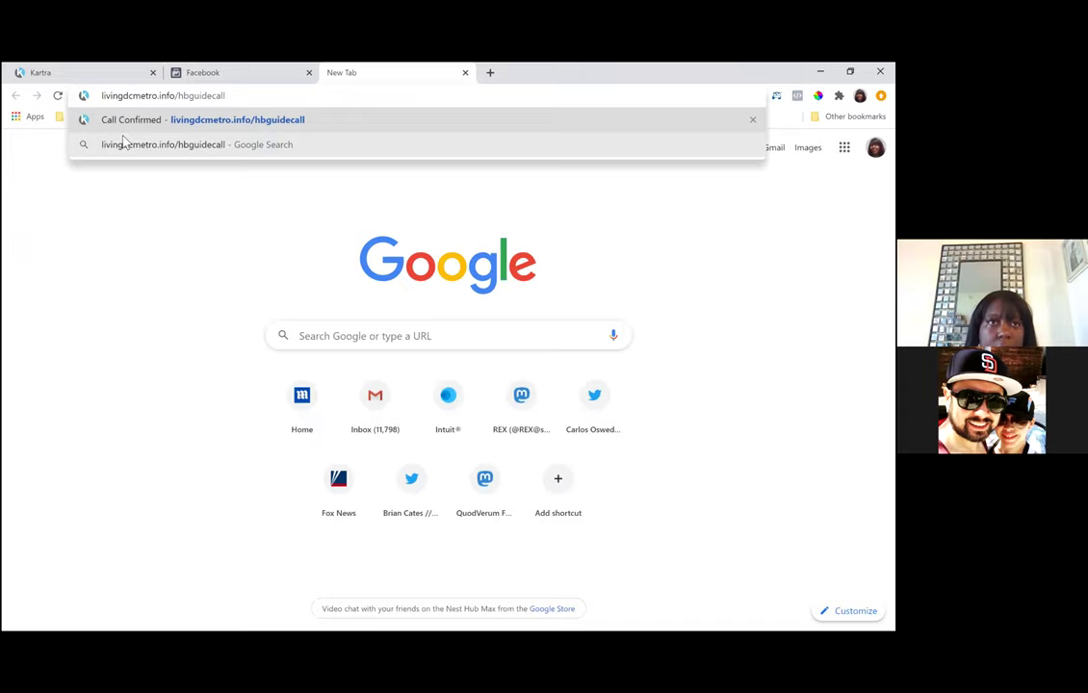
key(Return)
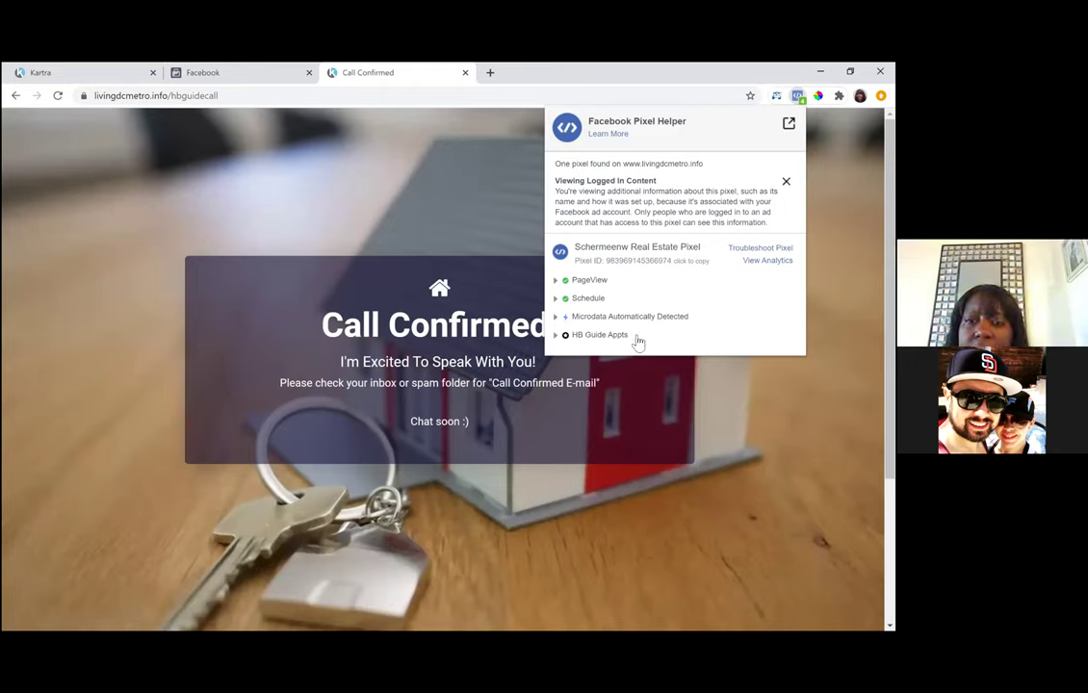
click(555, 337)
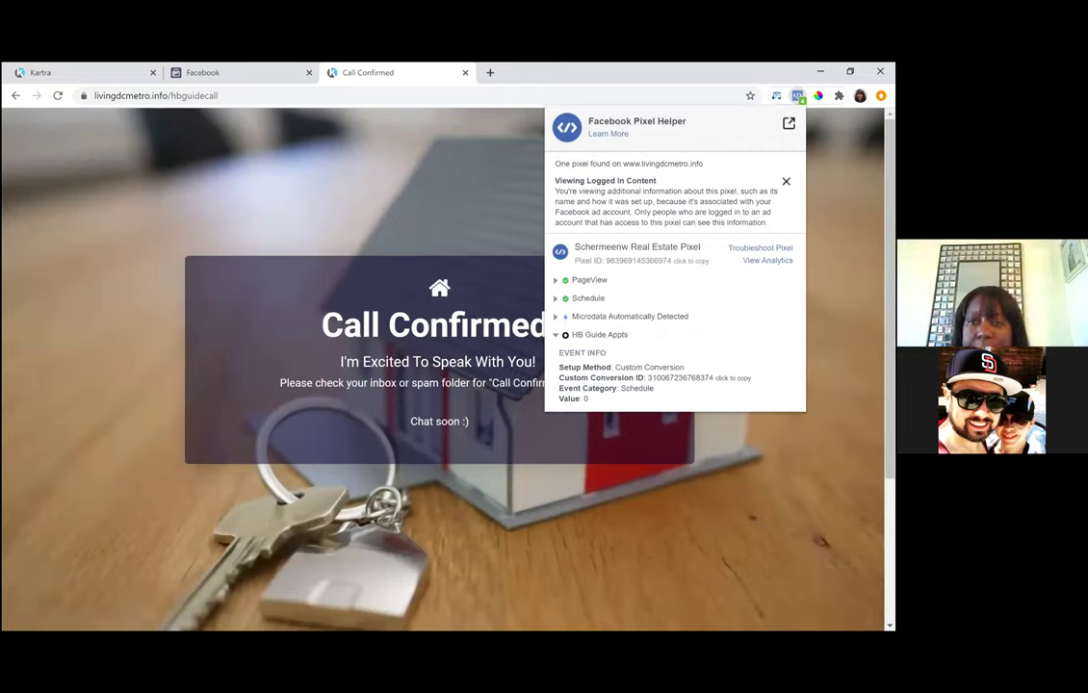
click(557, 335)
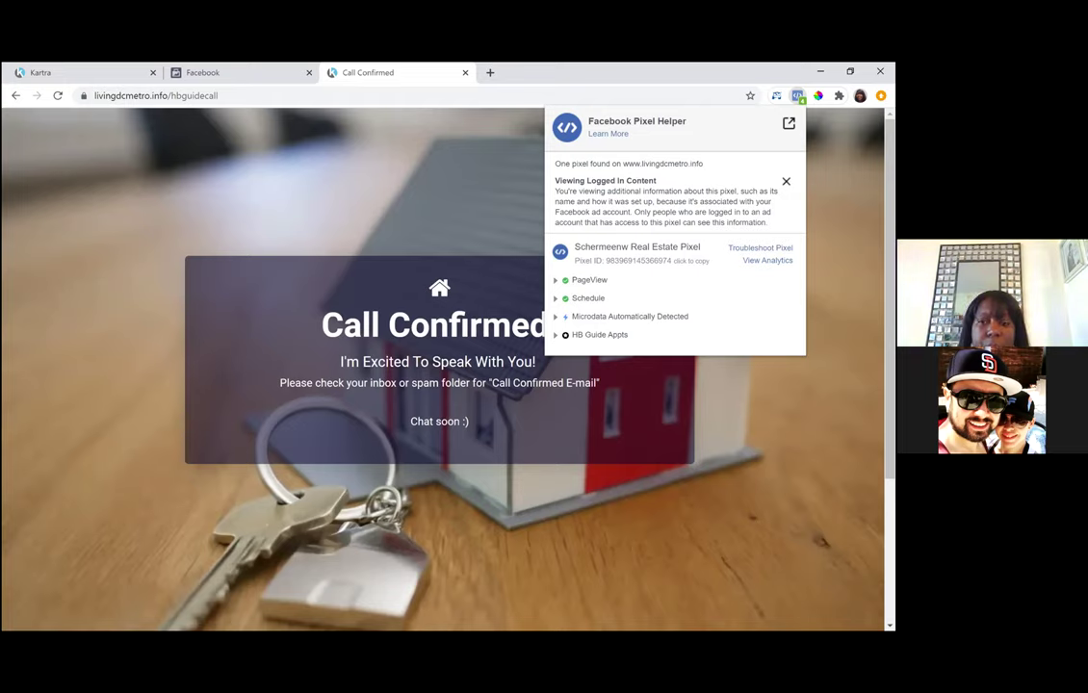
click(234, 112)
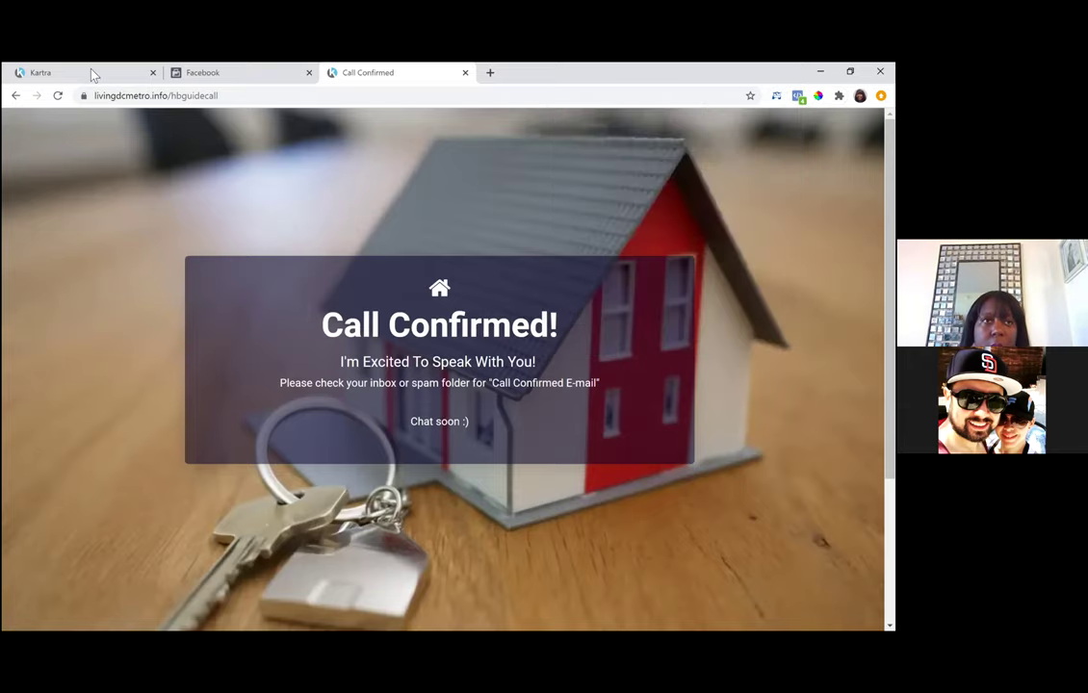
- Return to the Facebook custom conversions list and reload it to check the HB Guide Appts status
click(204, 73)
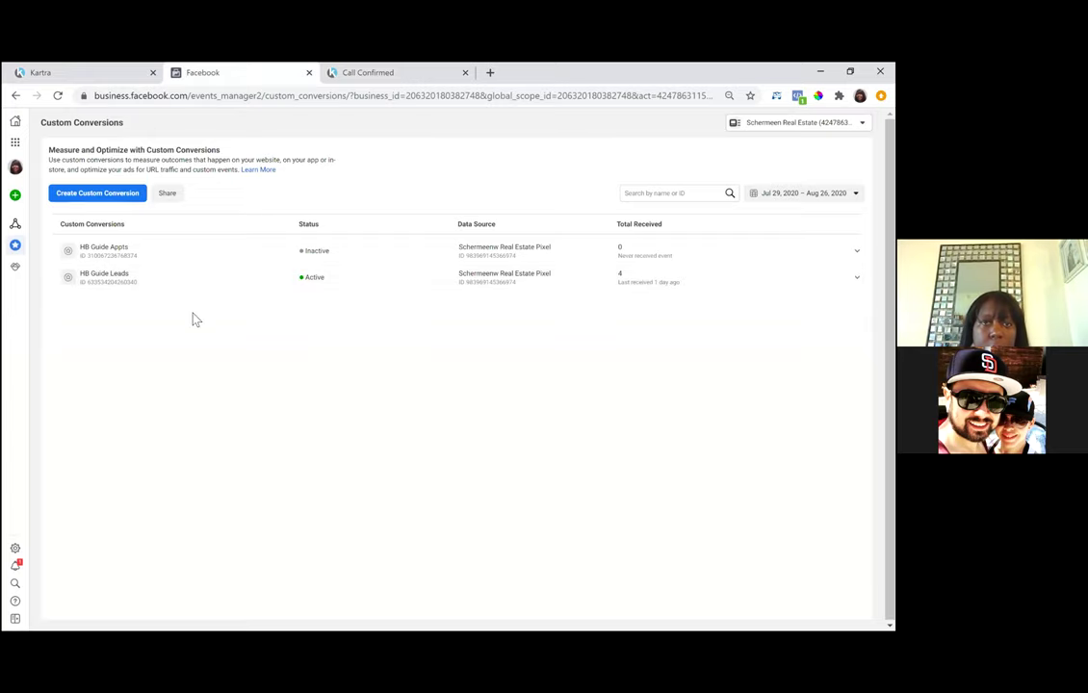
click(58, 96)
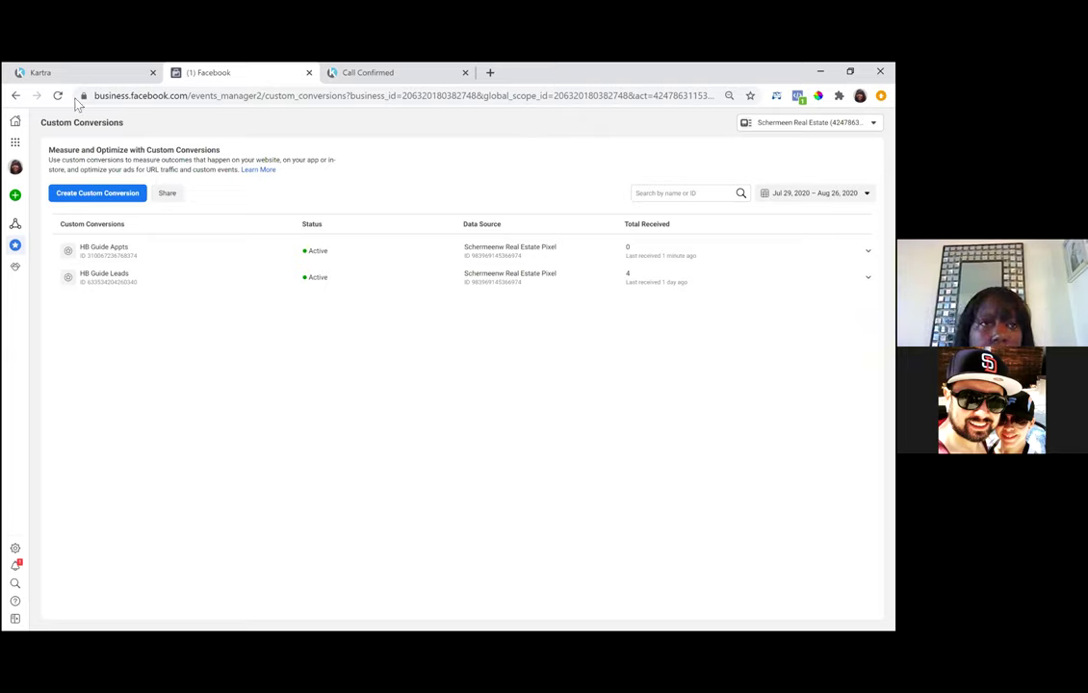
- Open Audiences and start a video custom audience of people who completed or viewed at least 15 seconds (ThruPlay)
click(16, 143)
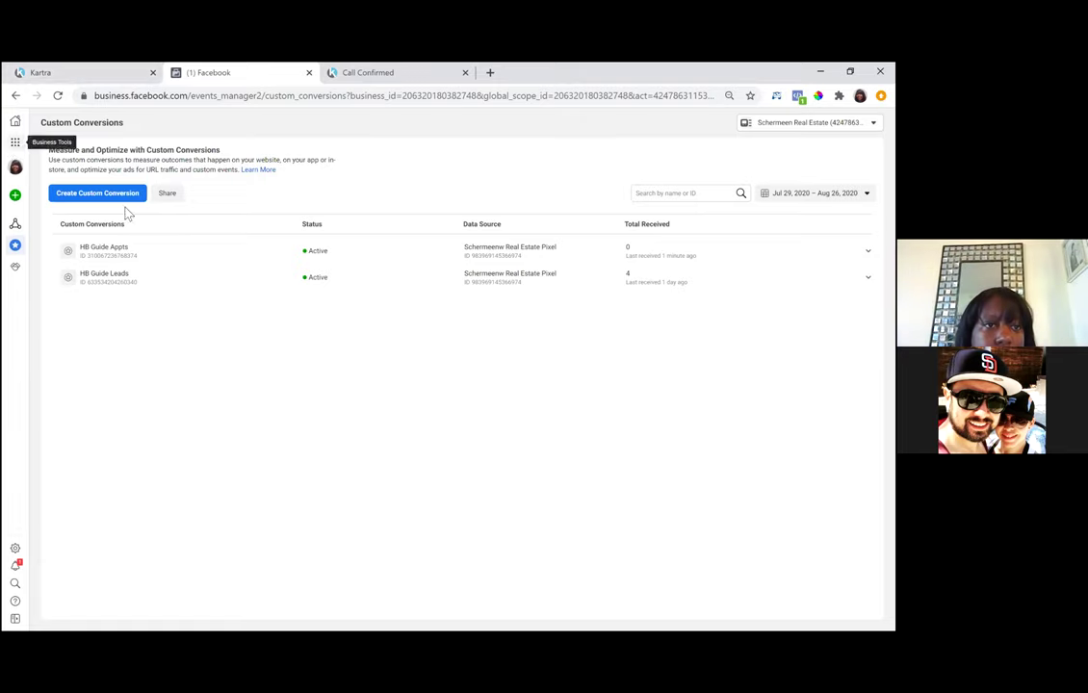
click(134, 227)
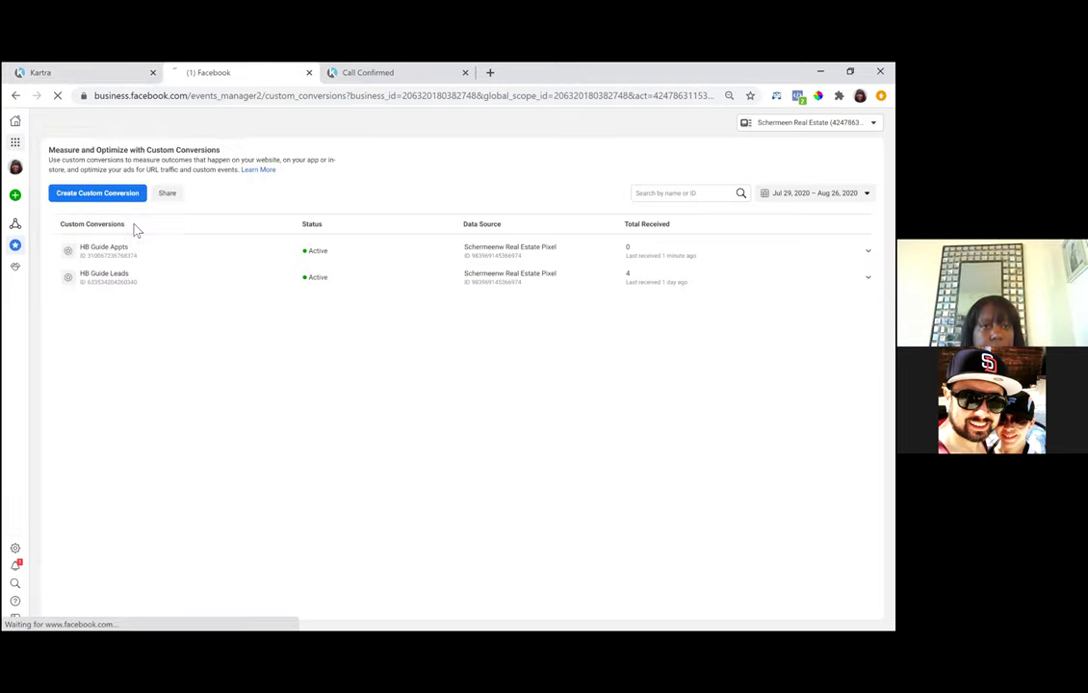
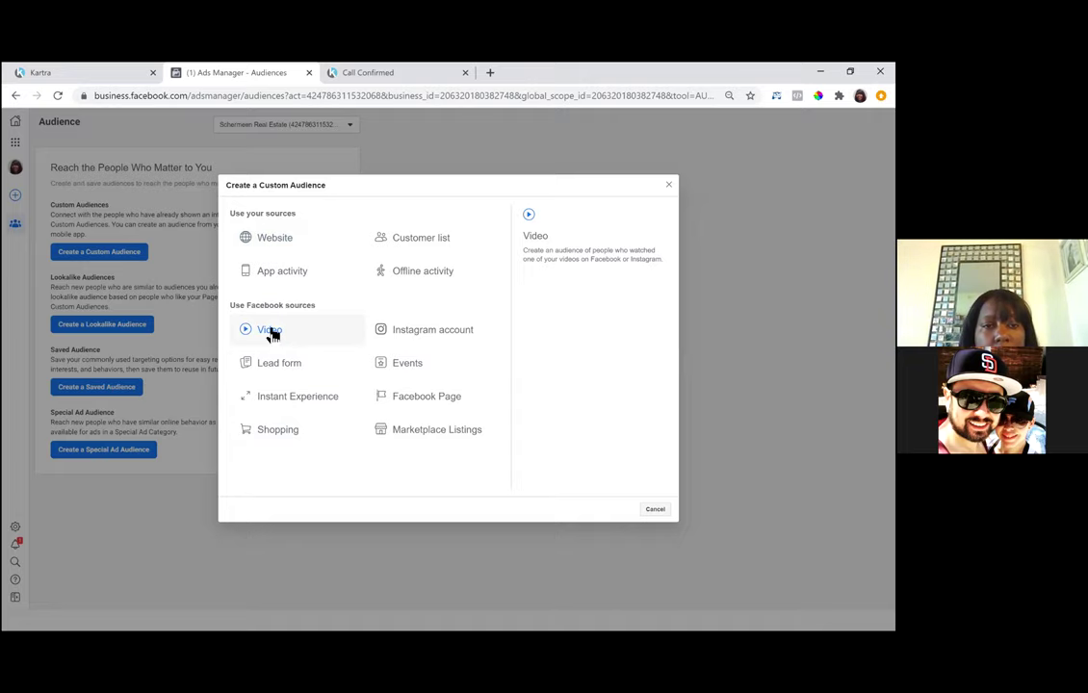
click(271, 330)
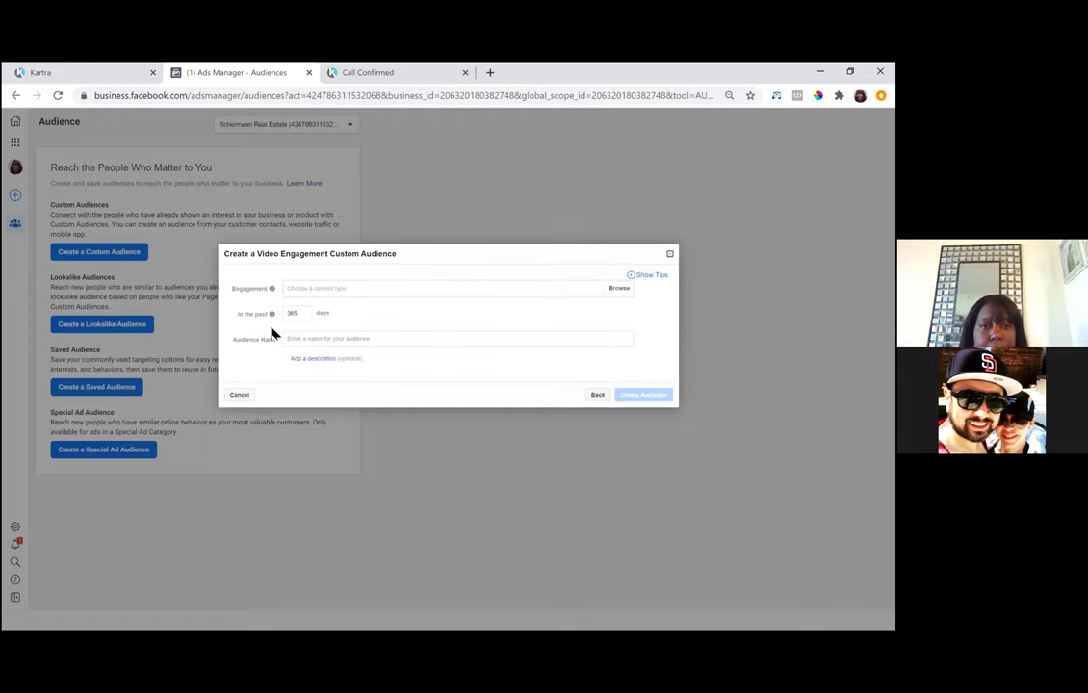
click(366, 290)
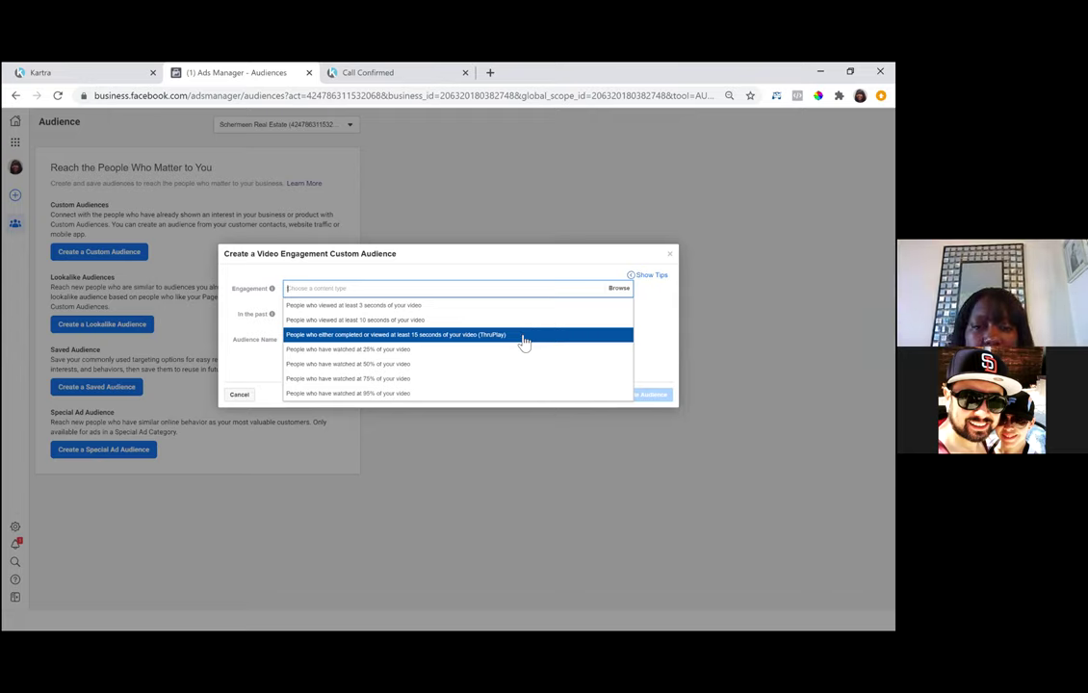
click(528, 337)
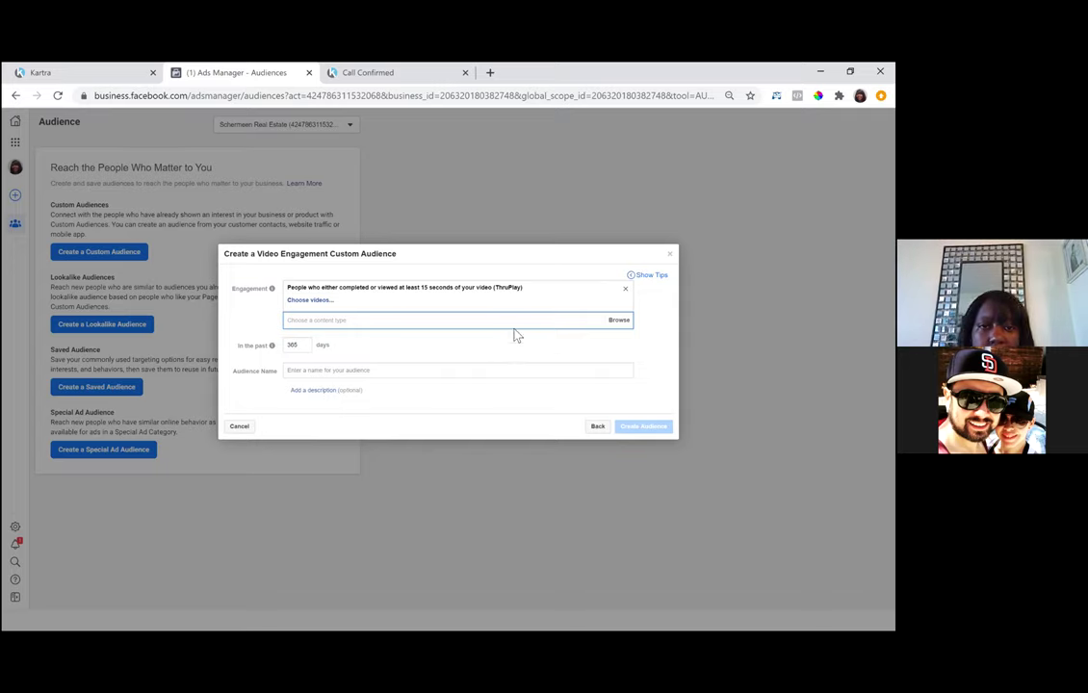
- Choose the "Buying or Selling a Home?" video from the DC & Northern Facebook page as the engagement source
click(619, 321)
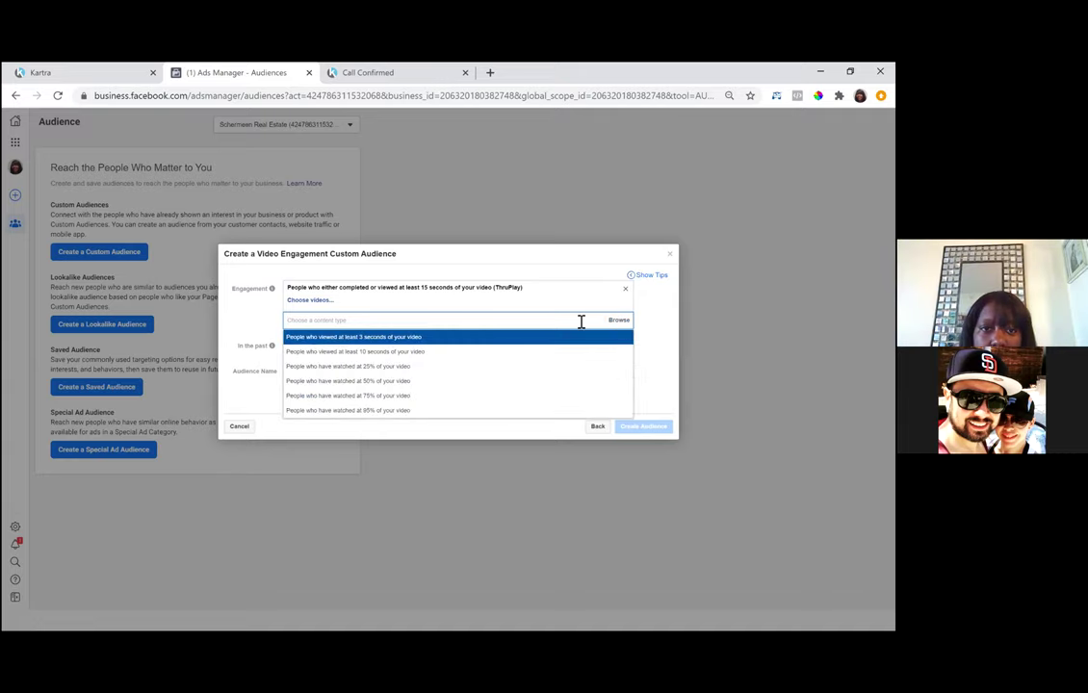
click(312, 302)
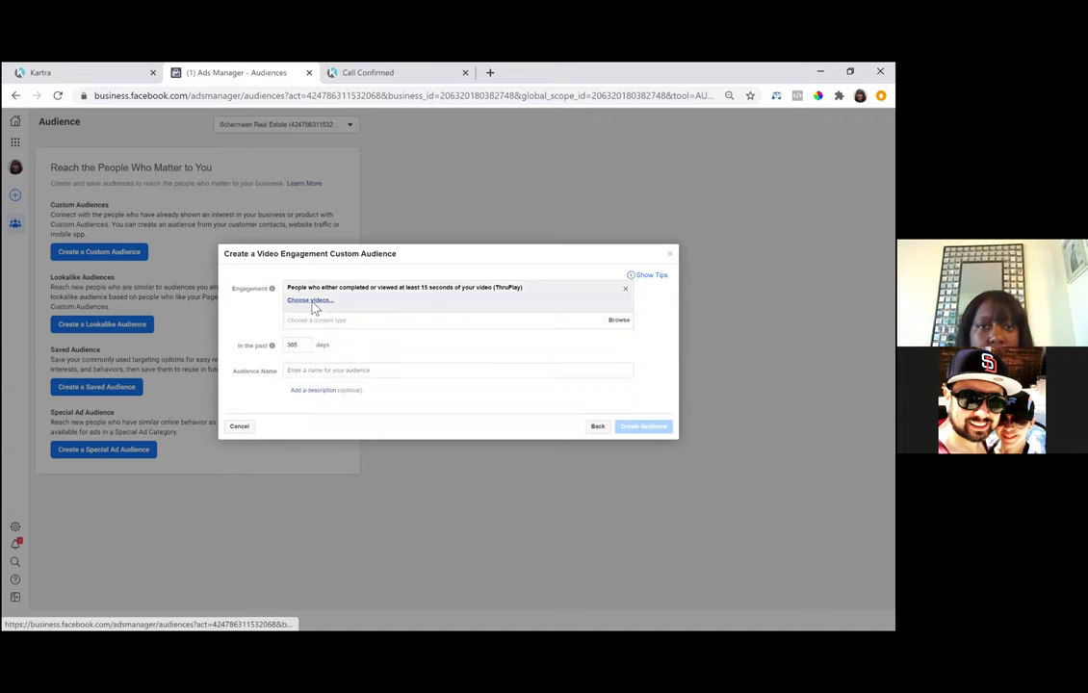
click(311, 301)
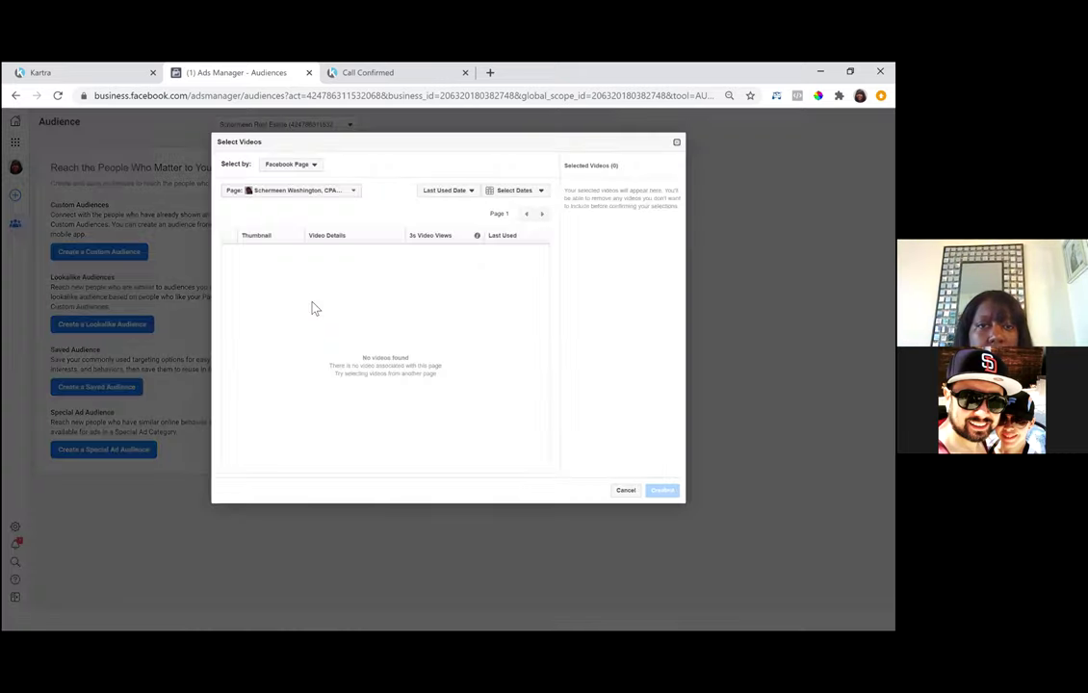
click(355, 192)
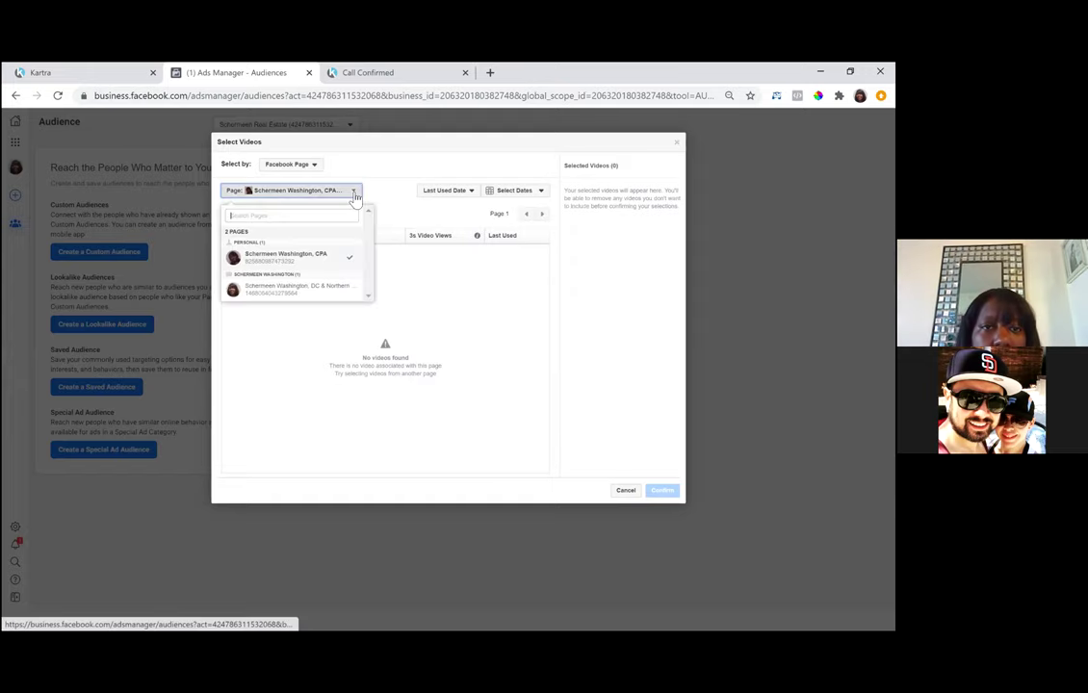
click(280, 298)
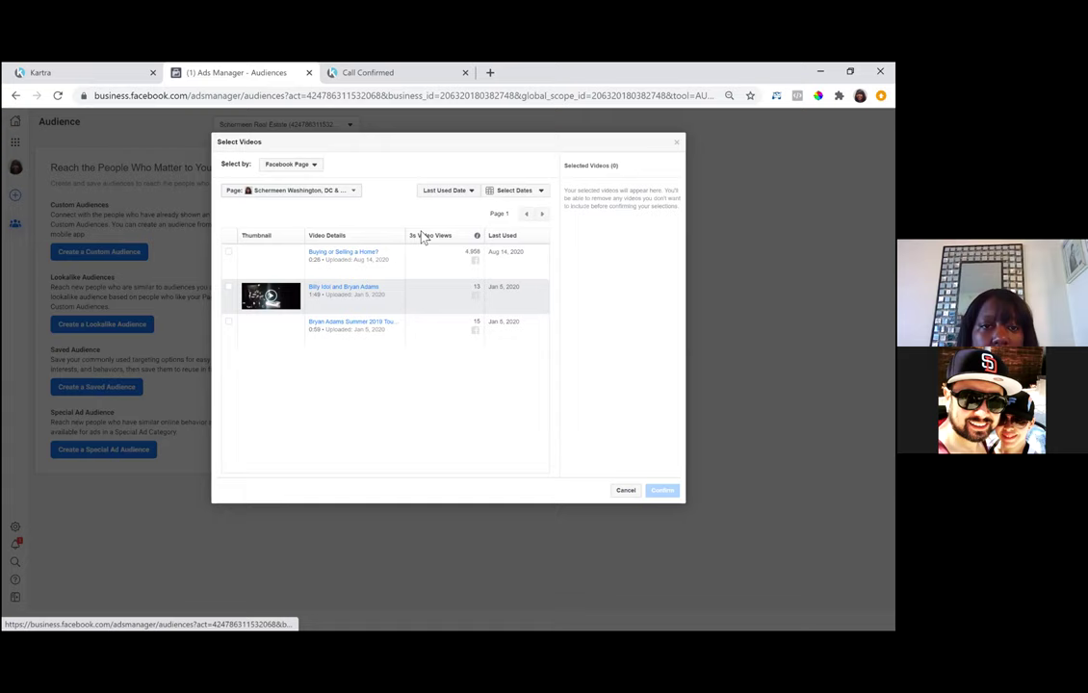
click(229, 259)
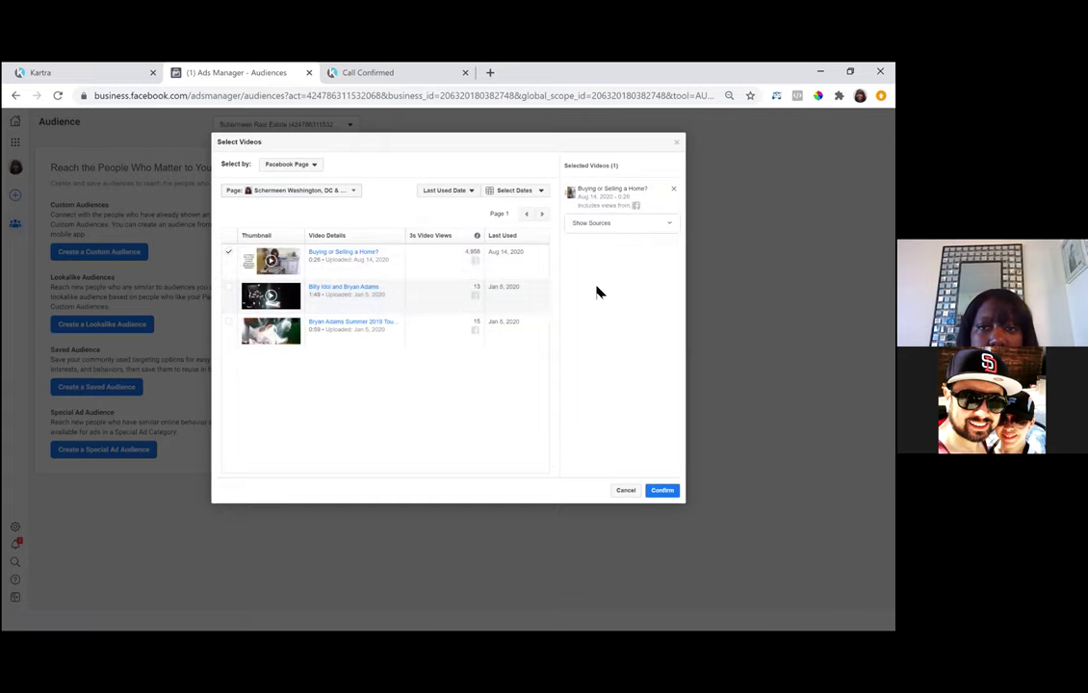
click(662, 492)
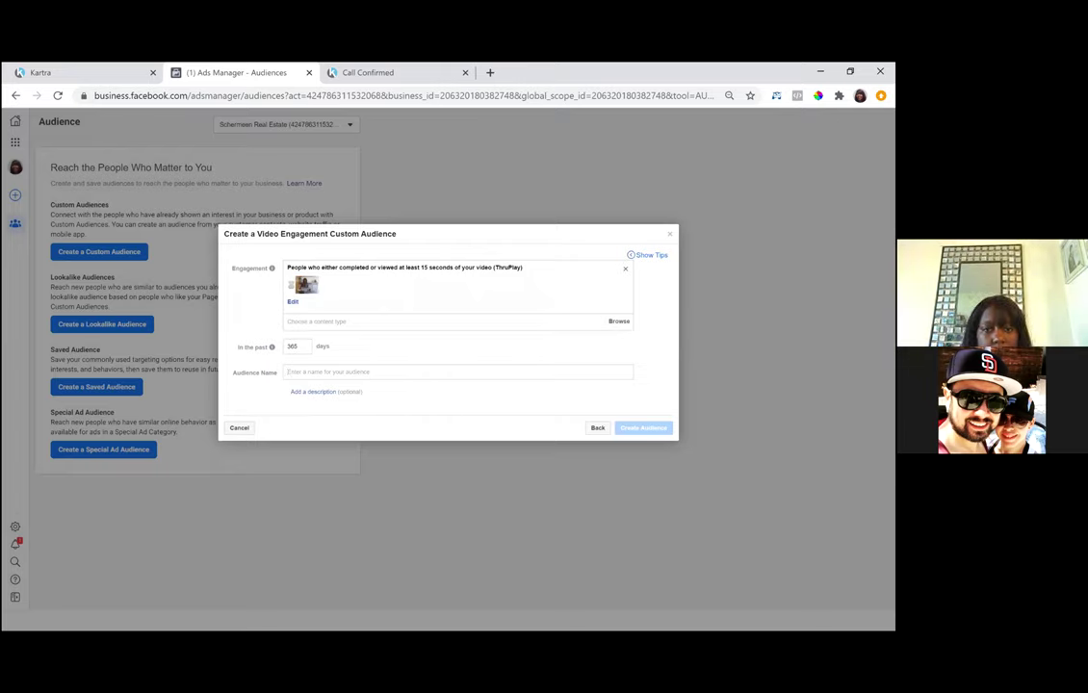
- Name the audience RE Intro 15 Secs, create it, and check its status in the audience list
text(B)
text(E In)
text(tro)
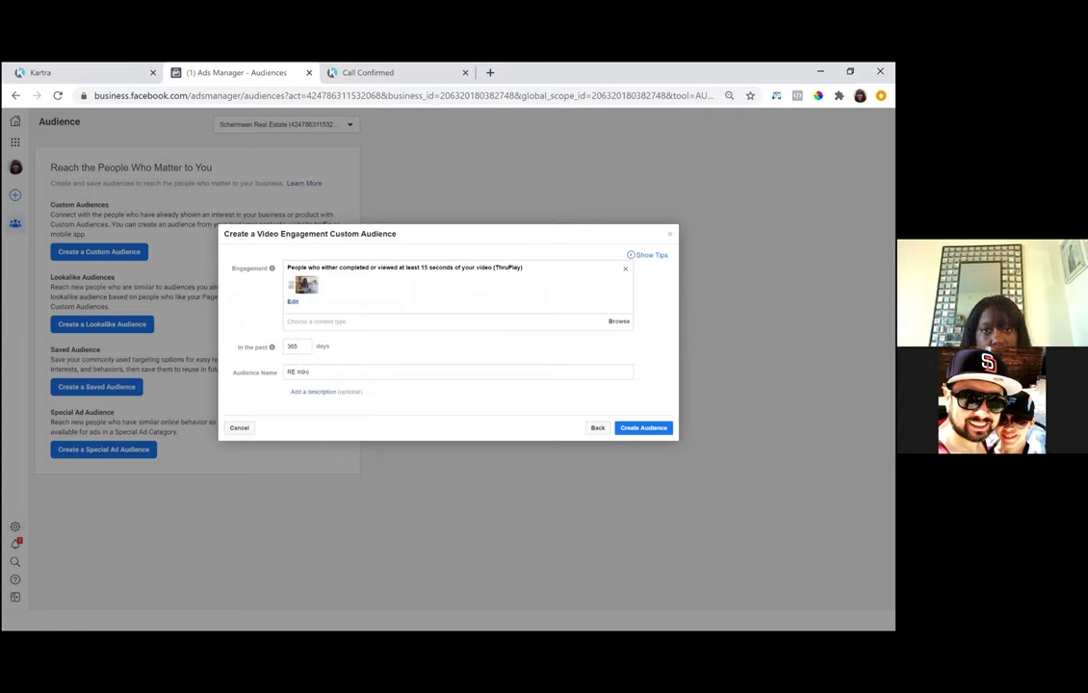
text( 15 sec)
key(BackSpace)
key(BackSpace)
key(BackSpace)
text(Secs)
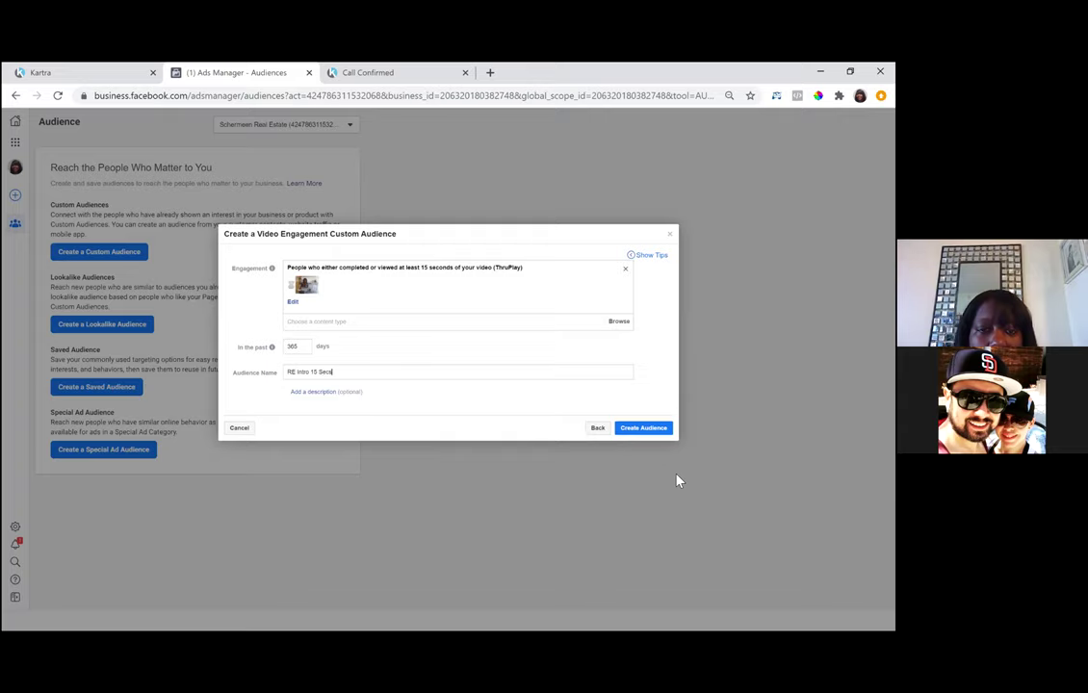
click(640, 432)
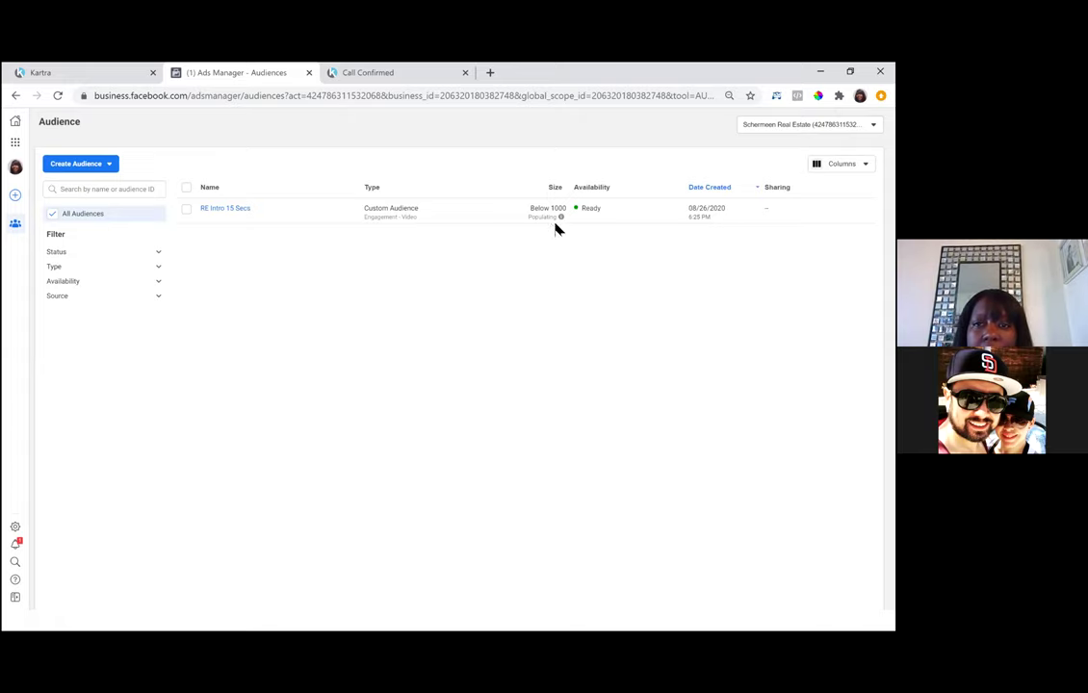
mouse_move(563, 220)
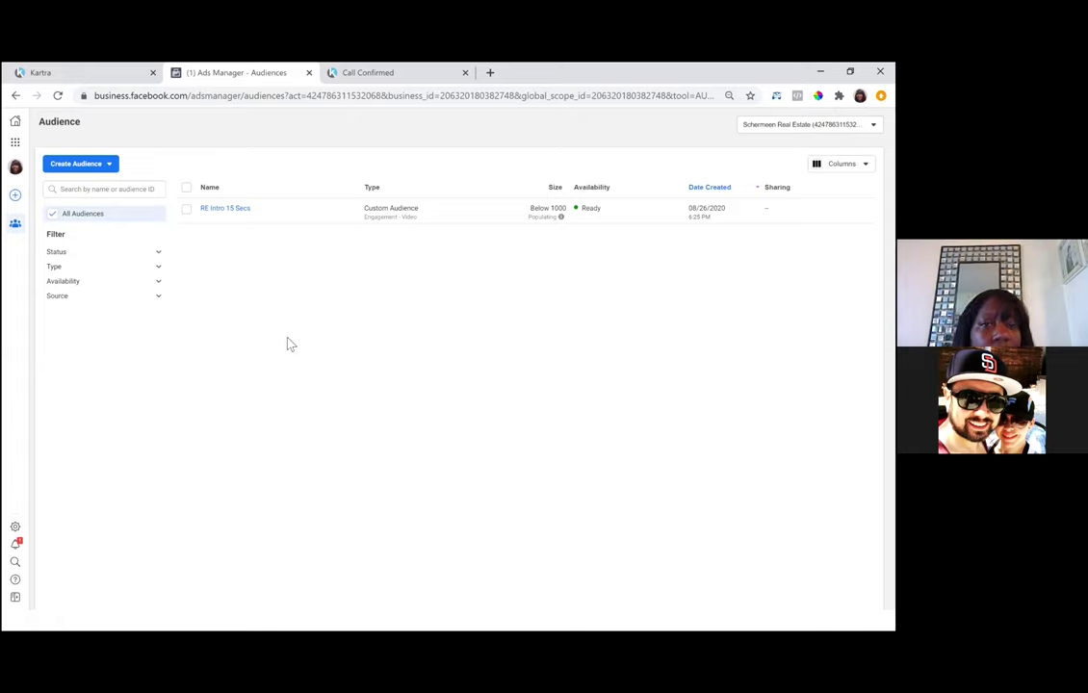
click(107, 167)
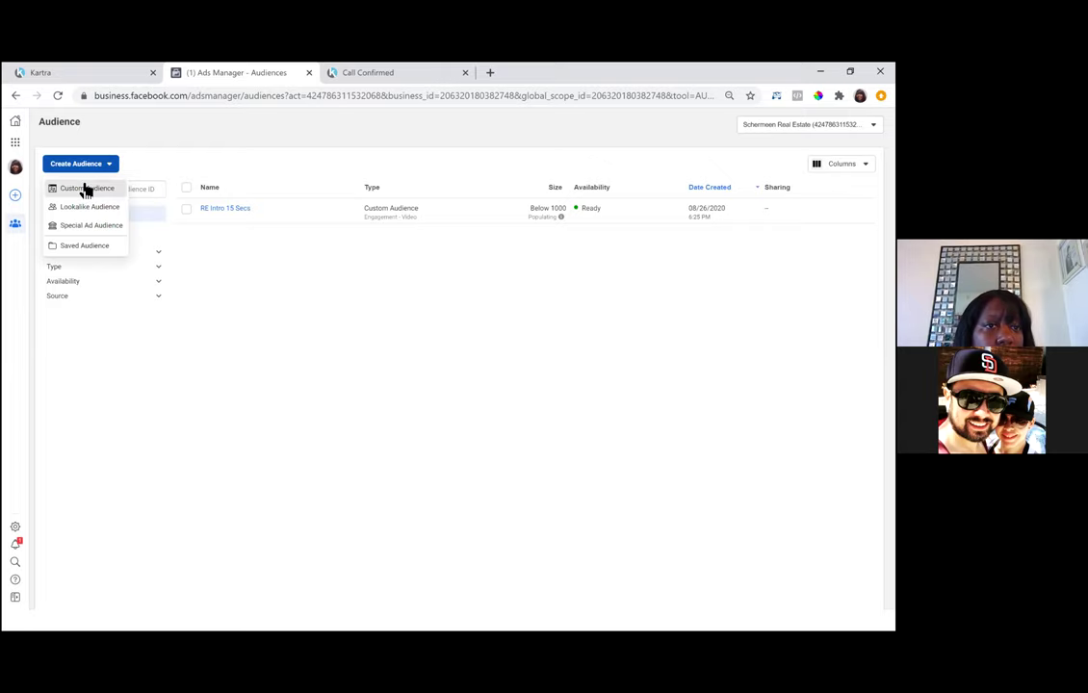
click(85, 189)
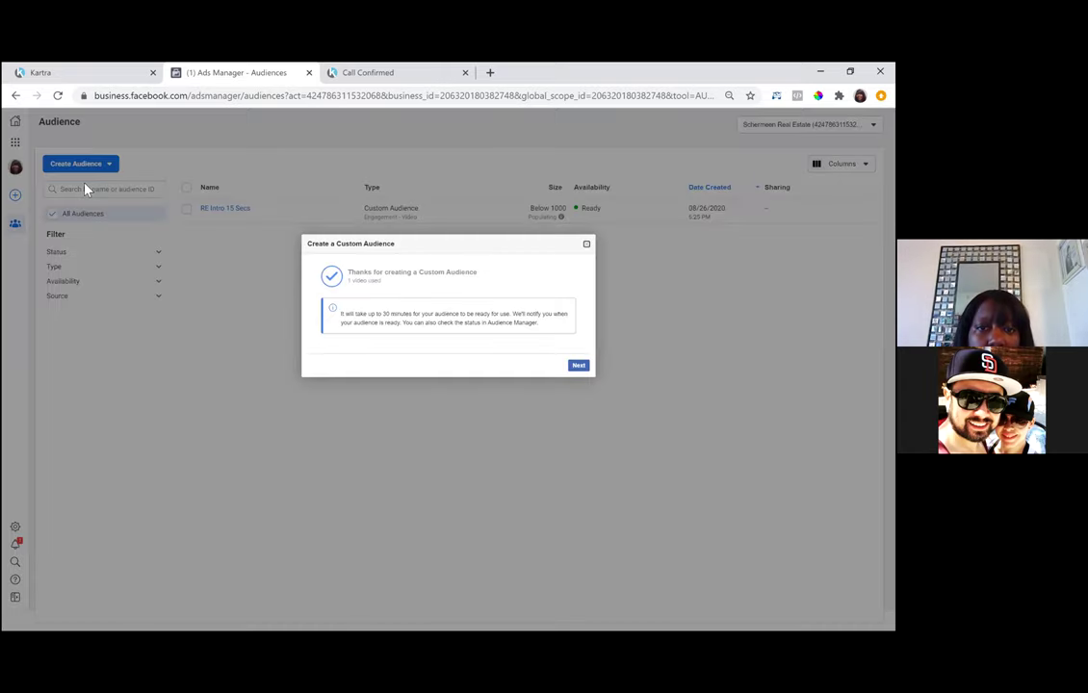
click(579, 367)
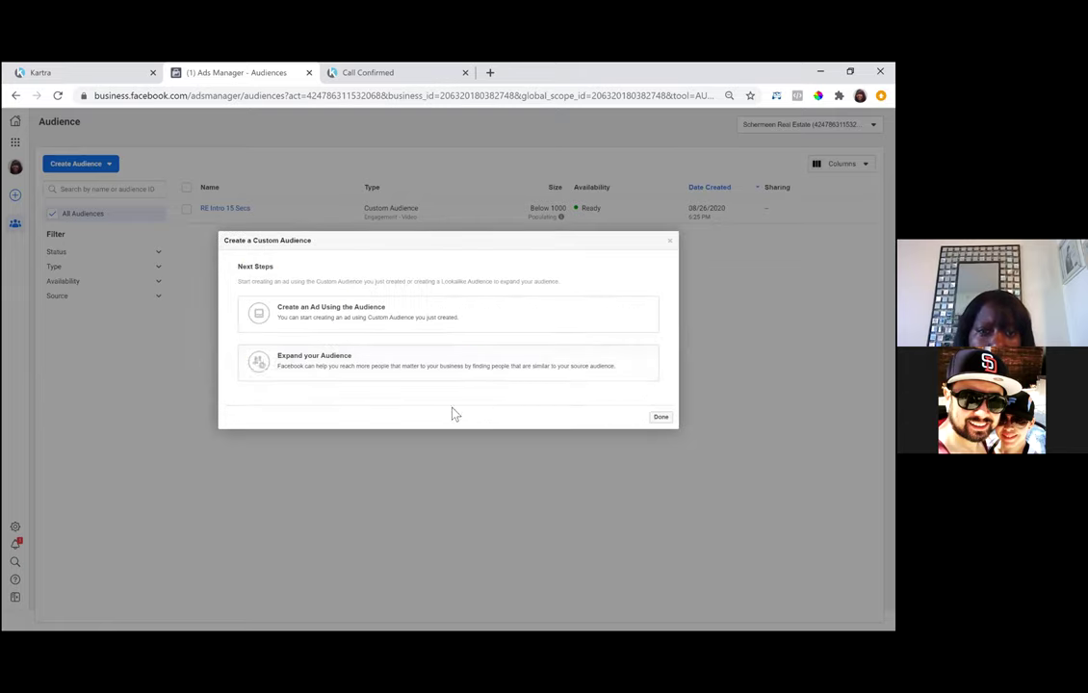
click(352, 313)
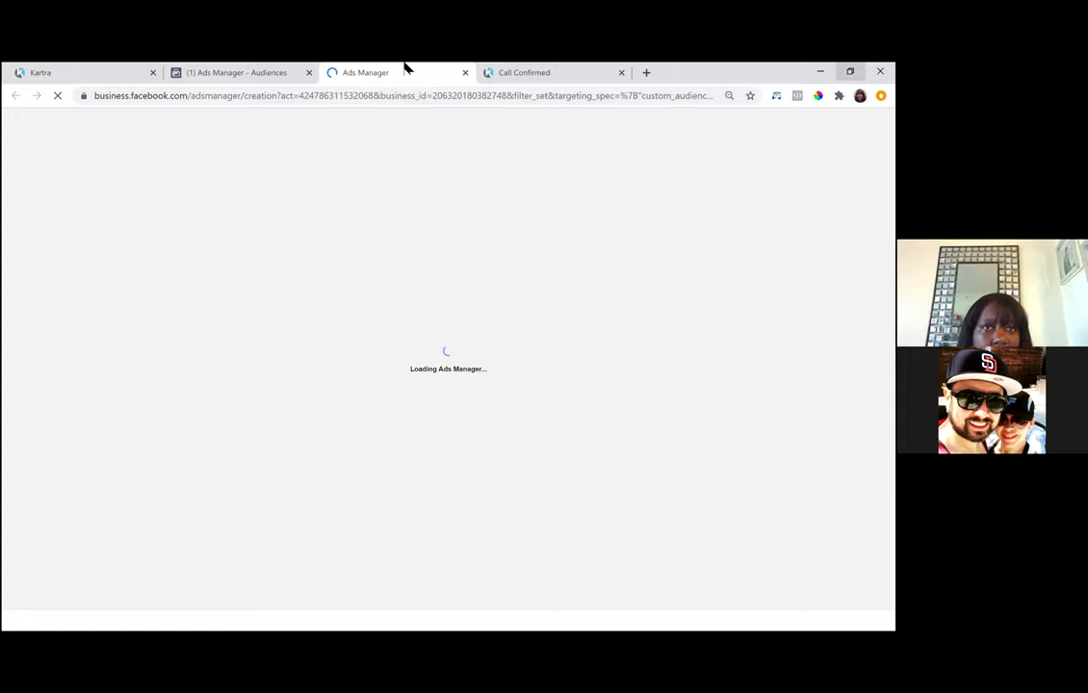
click(192, 77)
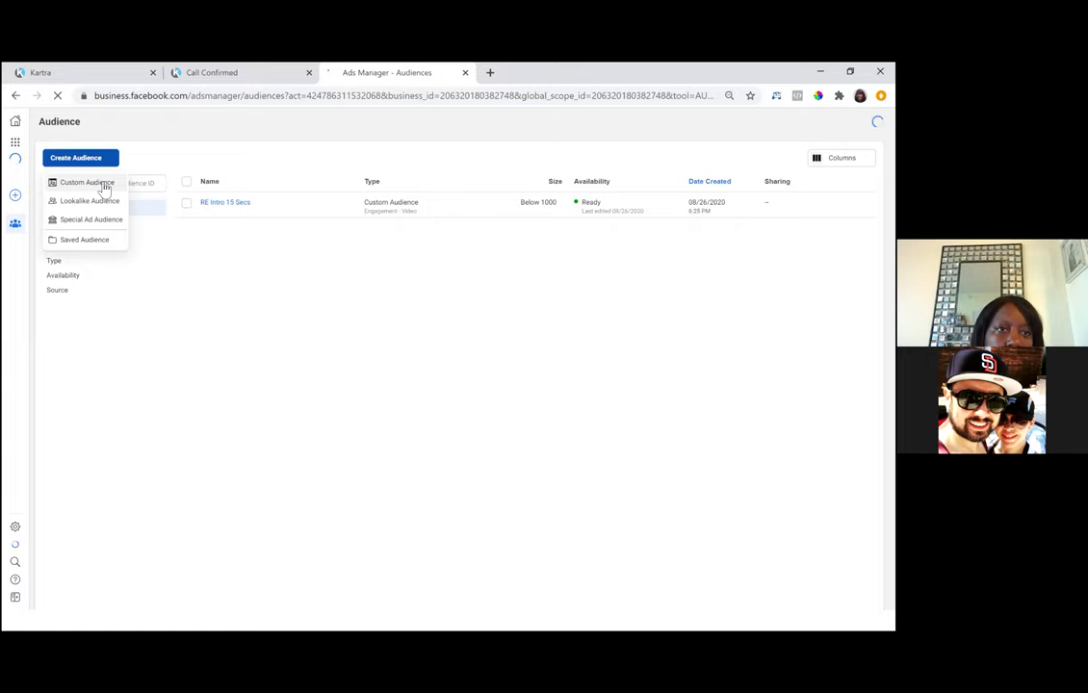
- Start a website custom audience with the Schermeenw Real Estate Pixel as its source
click(86, 183)
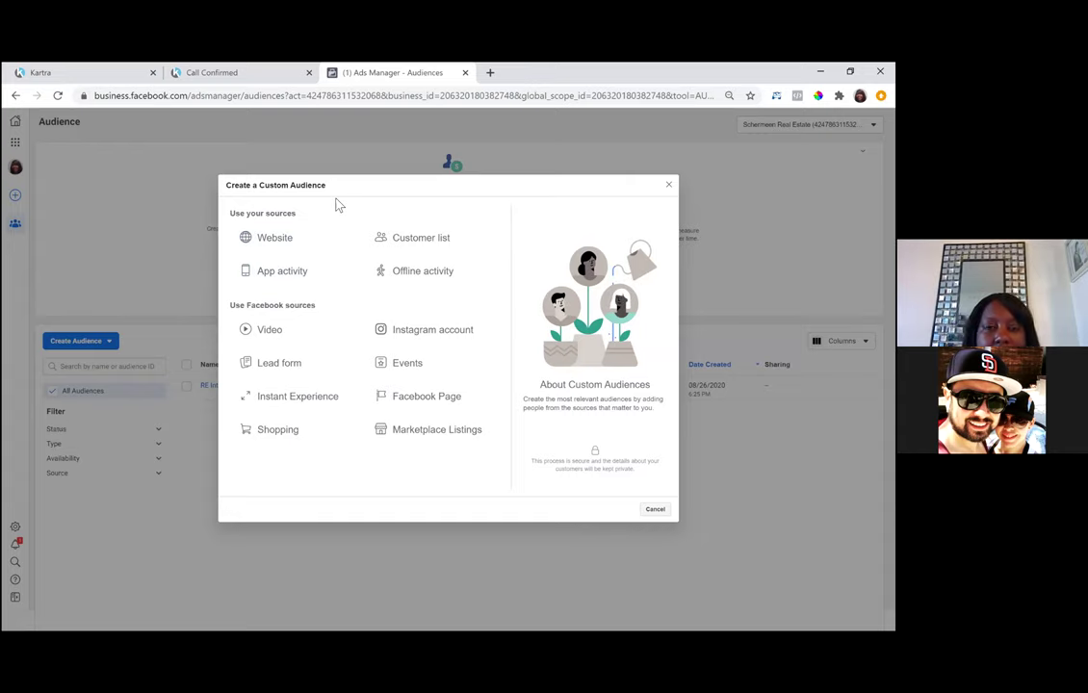
click(273, 245)
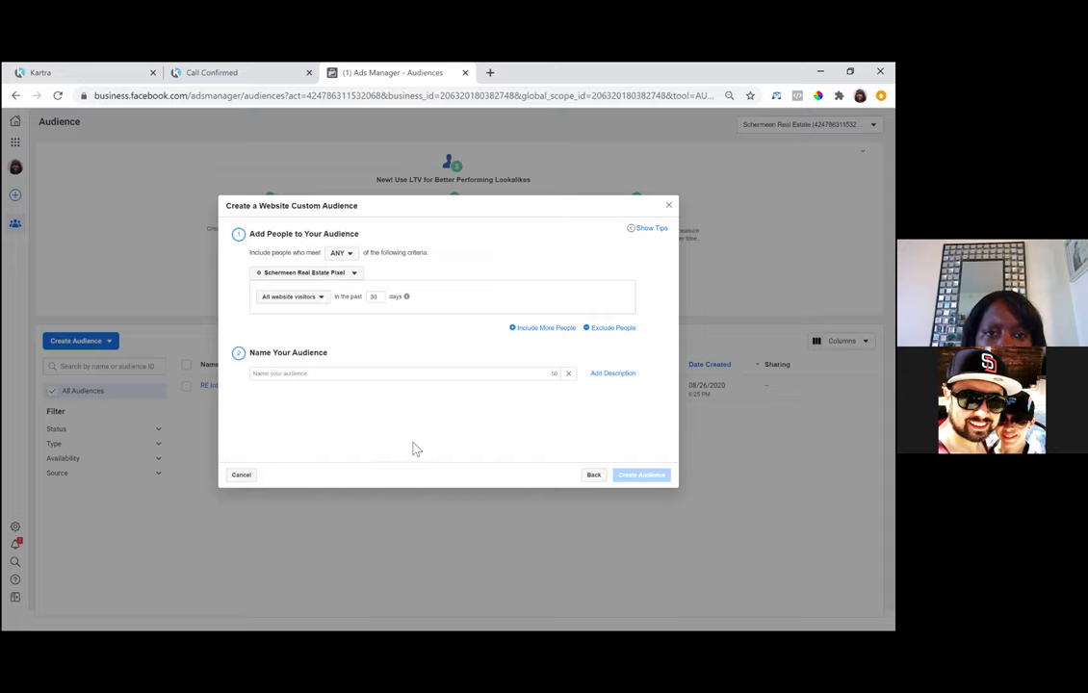
click(355, 275)
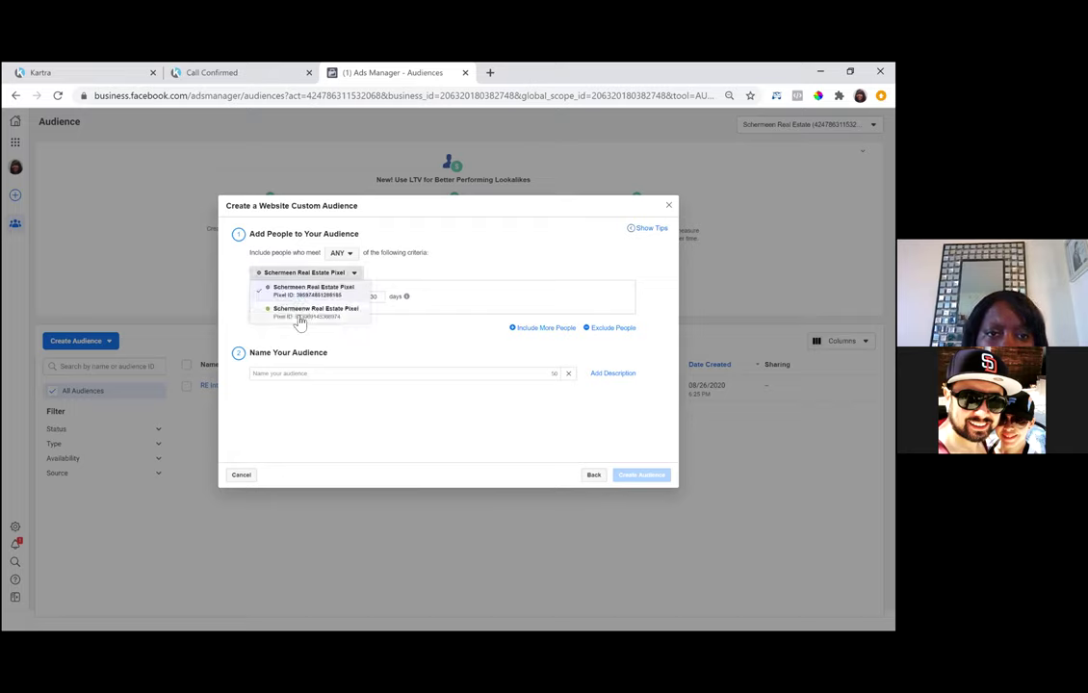
click(299, 321)
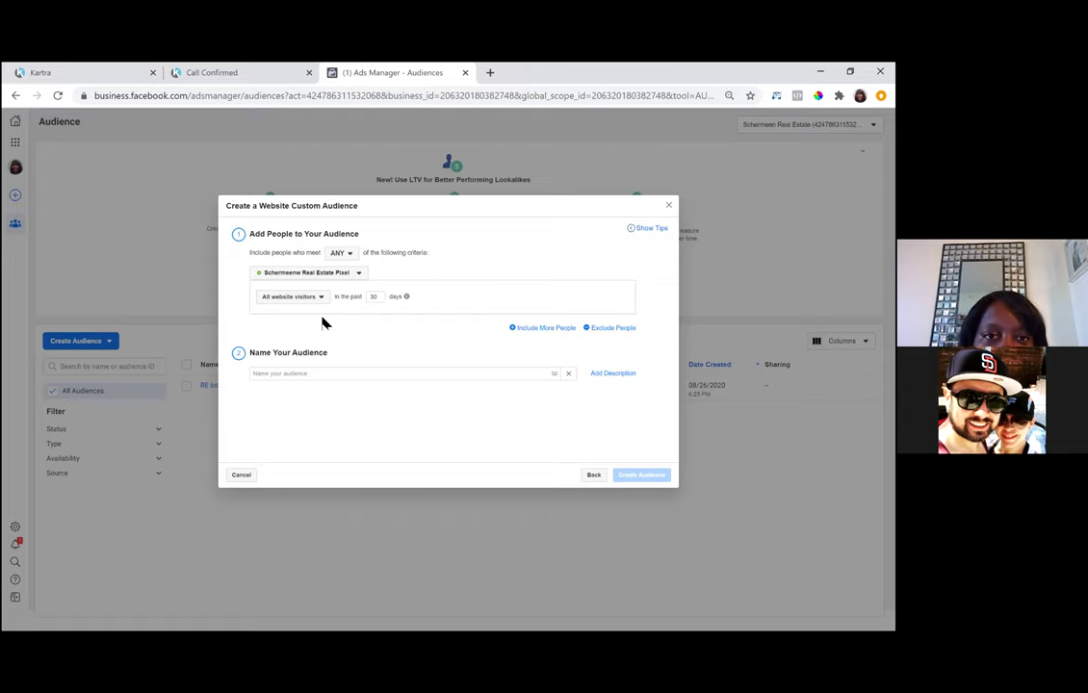
click(359, 275)
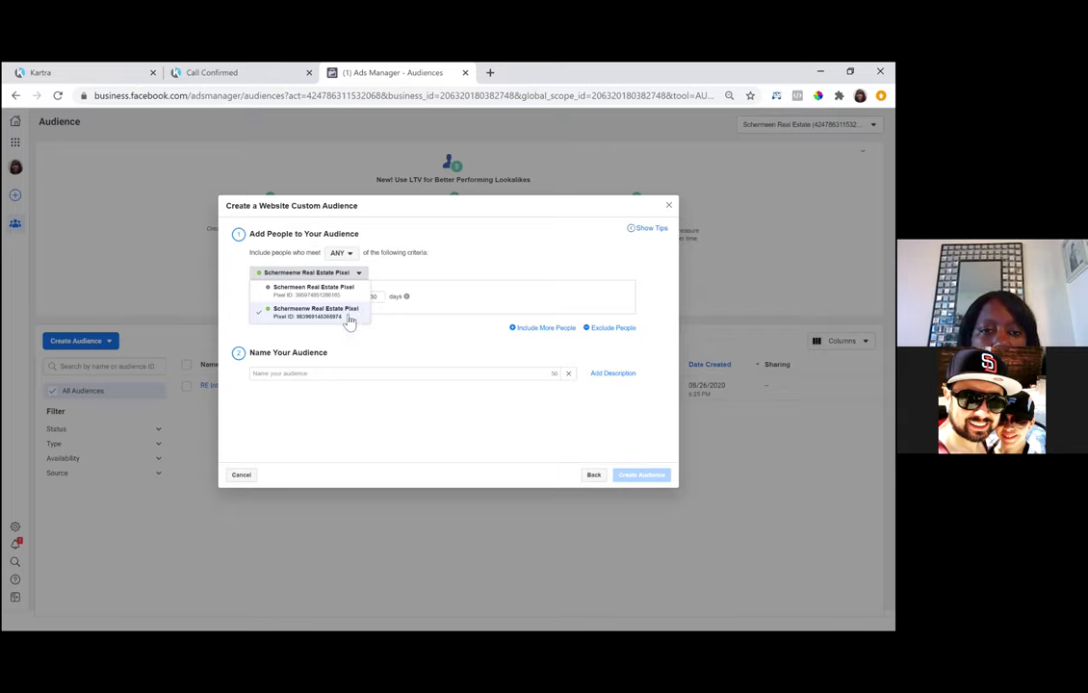
click(351, 322)
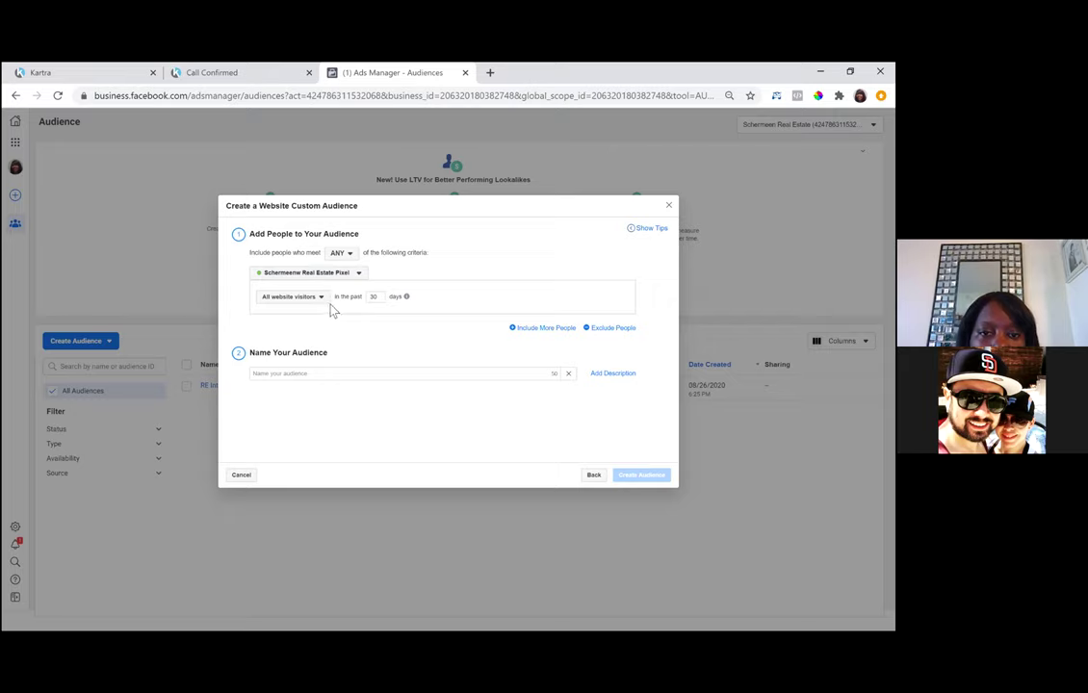
- Set the audience criterion to people who visited specific web pages
click(321, 297)
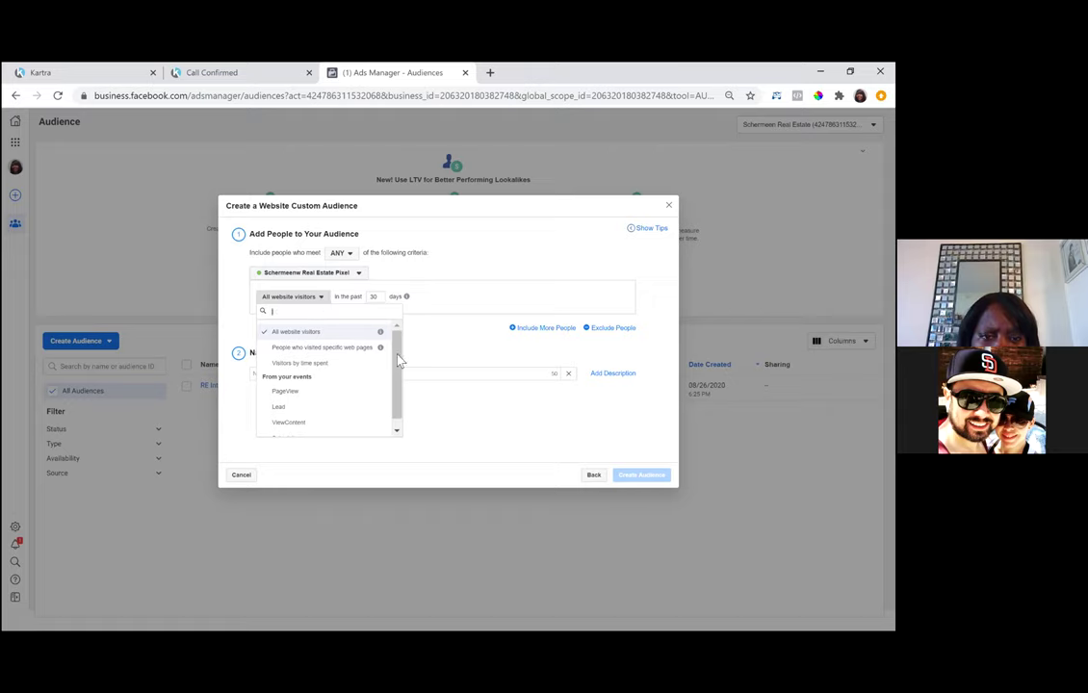
drag(400, 360, 400, 395)
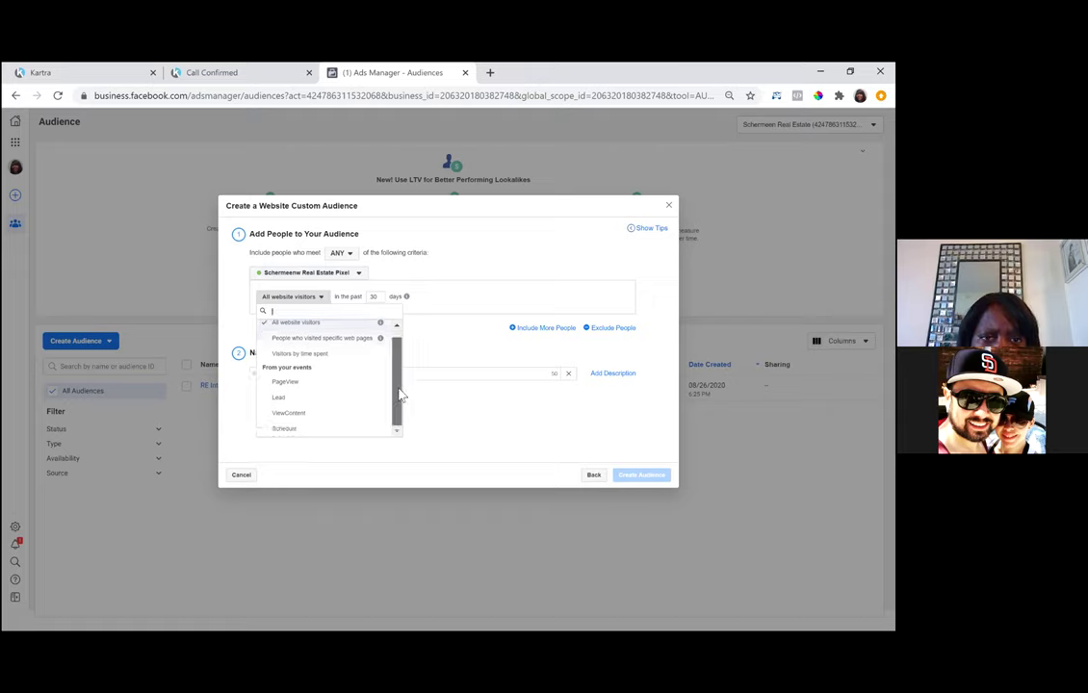
click(347, 340)
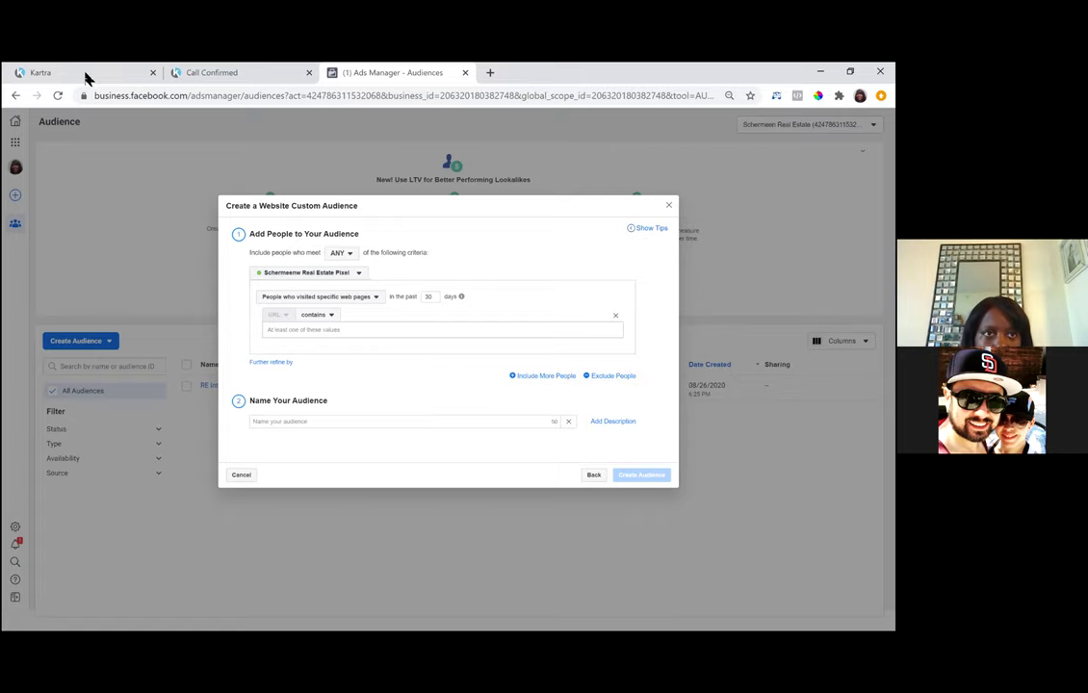
- Switch to Kartra and filter the pages to the Buyers category
key(ctrl+1)
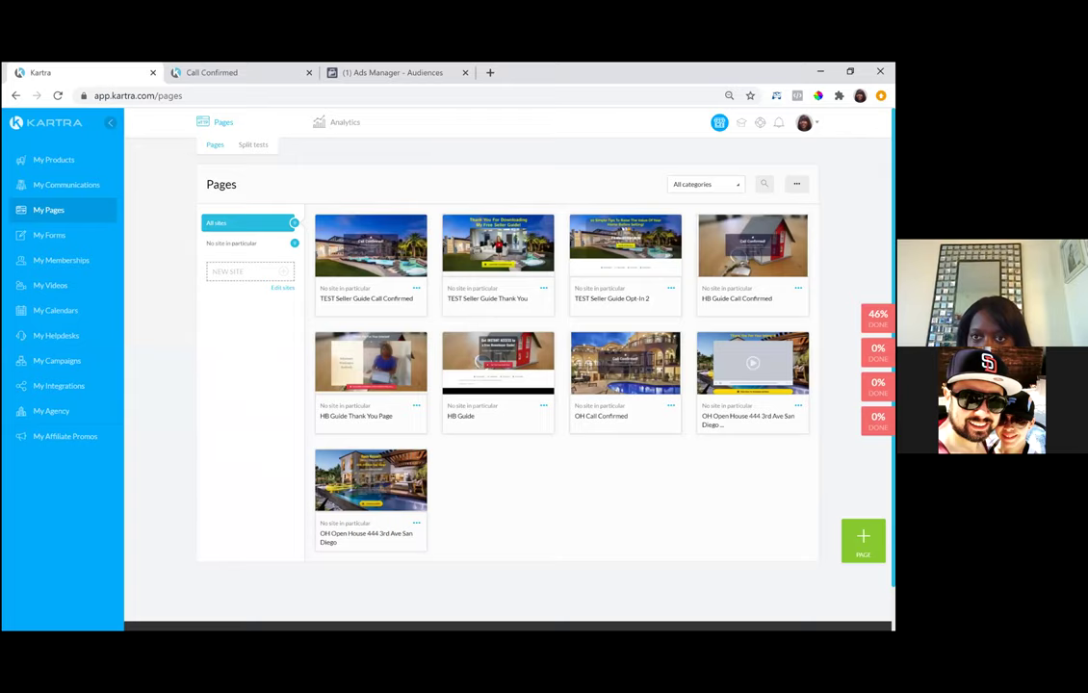
click(706, 184)
click(686, 236)
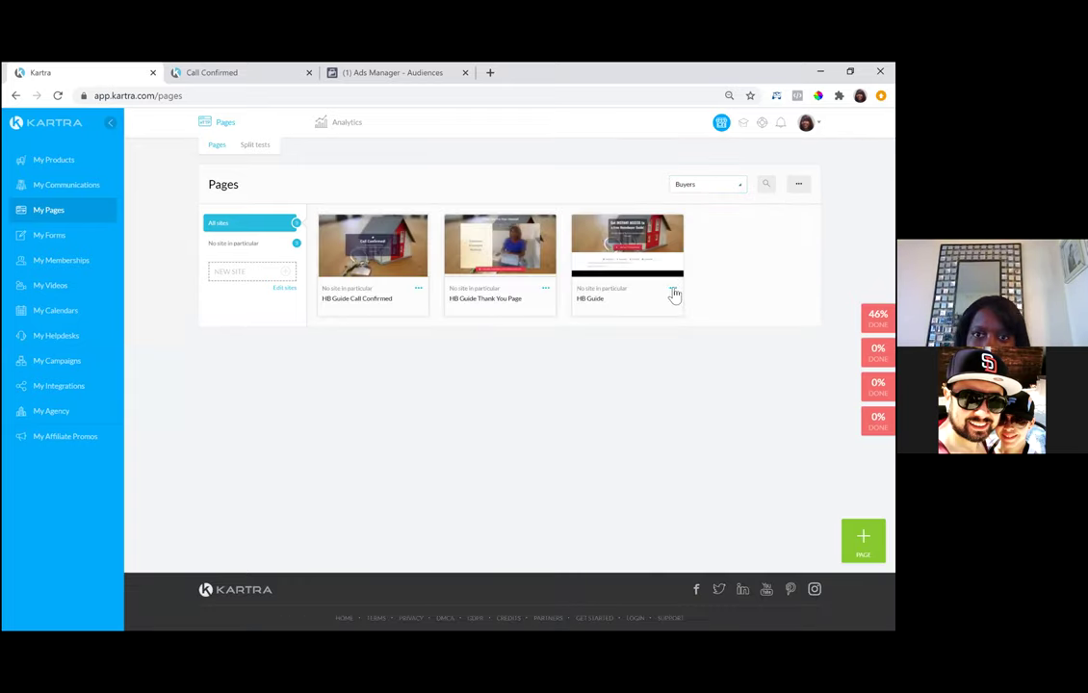
- Get the HB Guide page's link and copy its livingdcmetro.info/hbguide portion, then close the publishing dialog
click(673, 289)
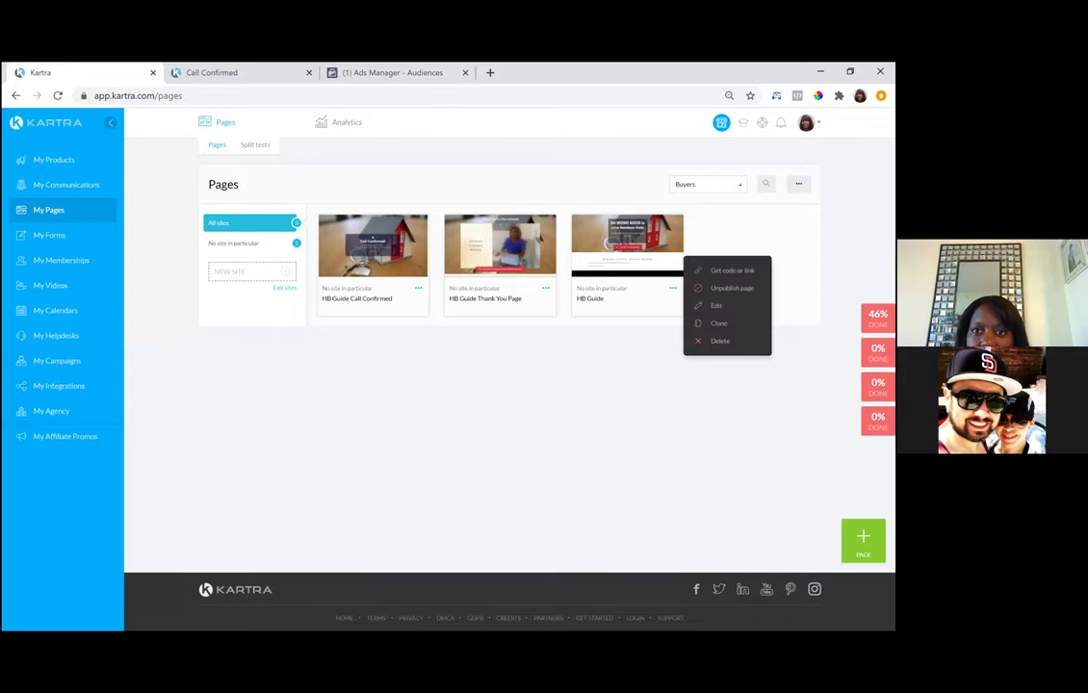
click(717, 305)
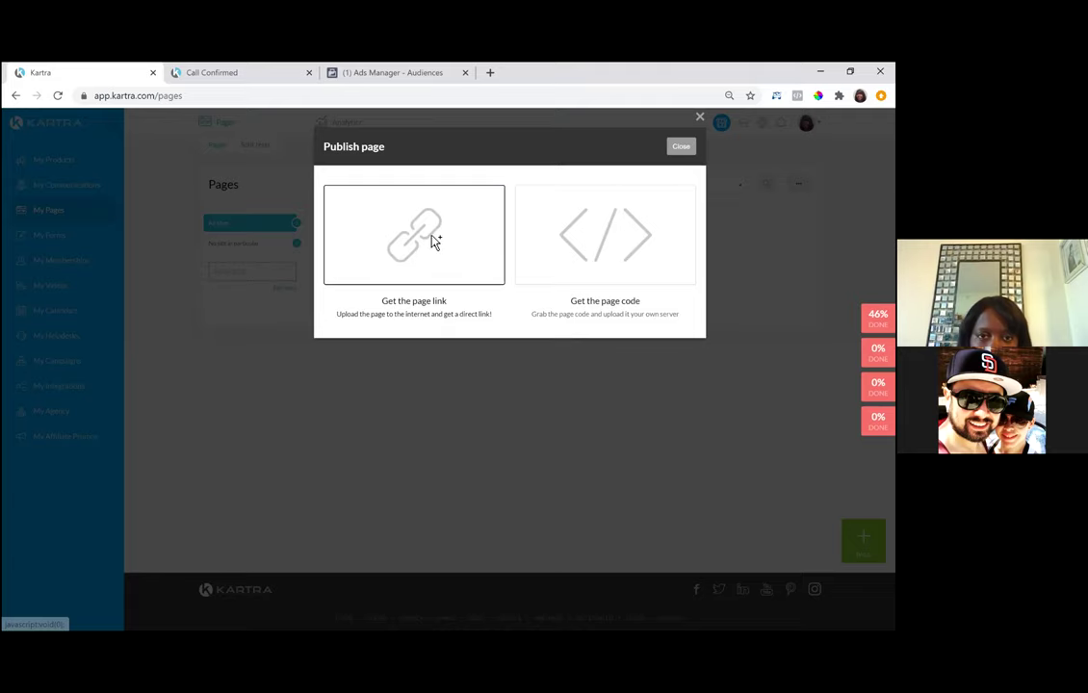
click(433, 240)
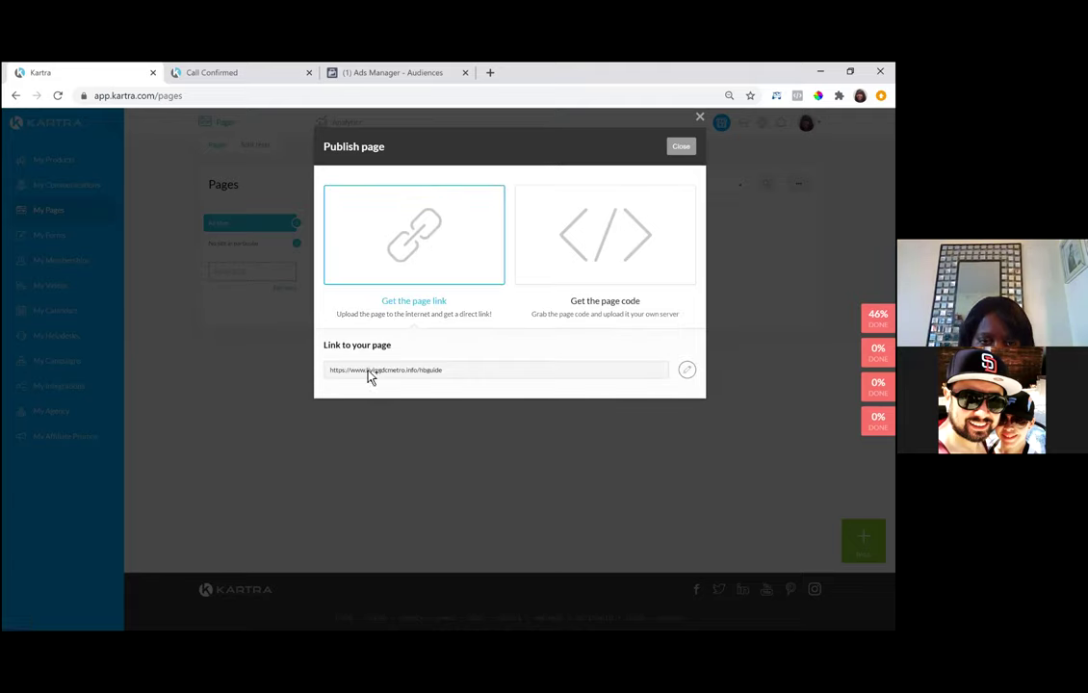
double_click(376, 376)
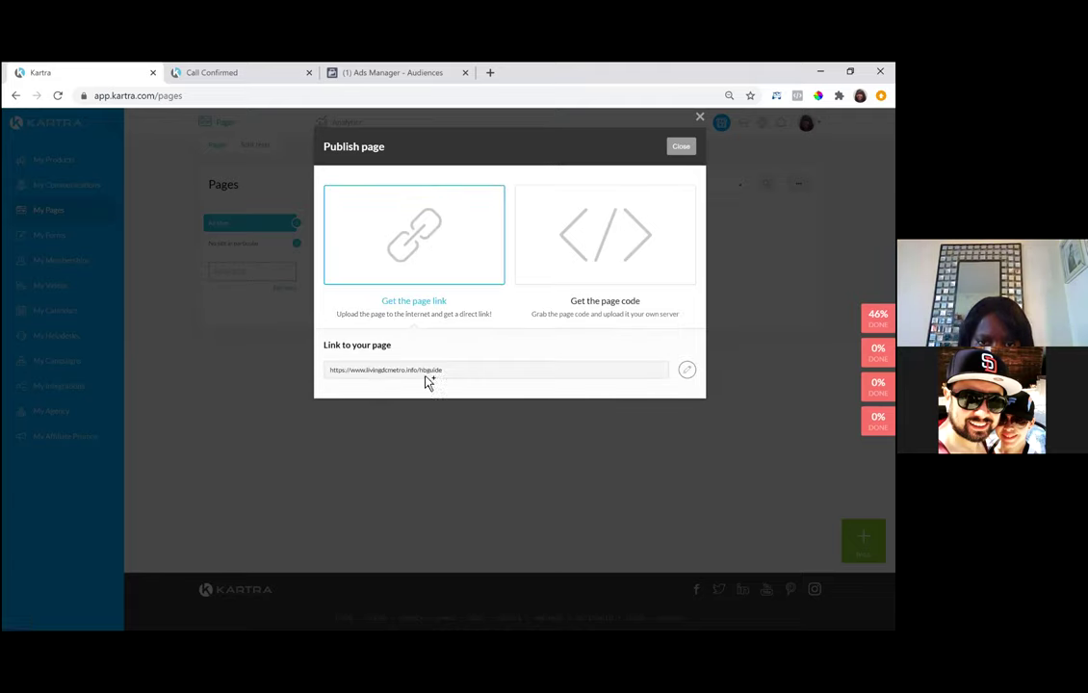
drag(451, 382, 449, 381)
key(ctrl+c)
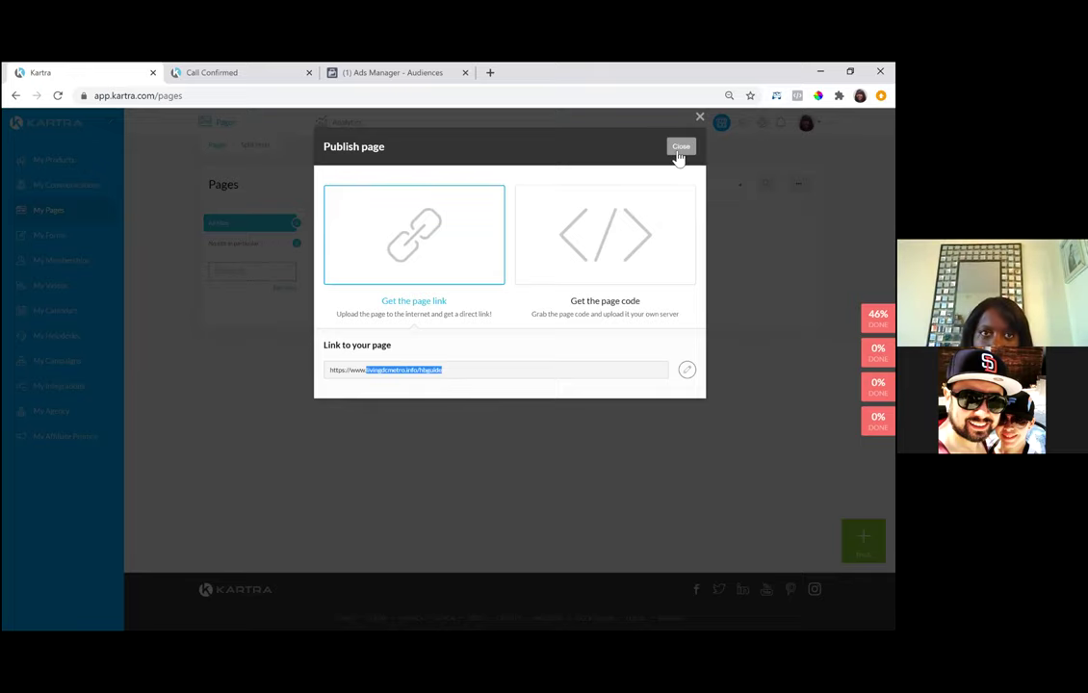
click(228, 141)
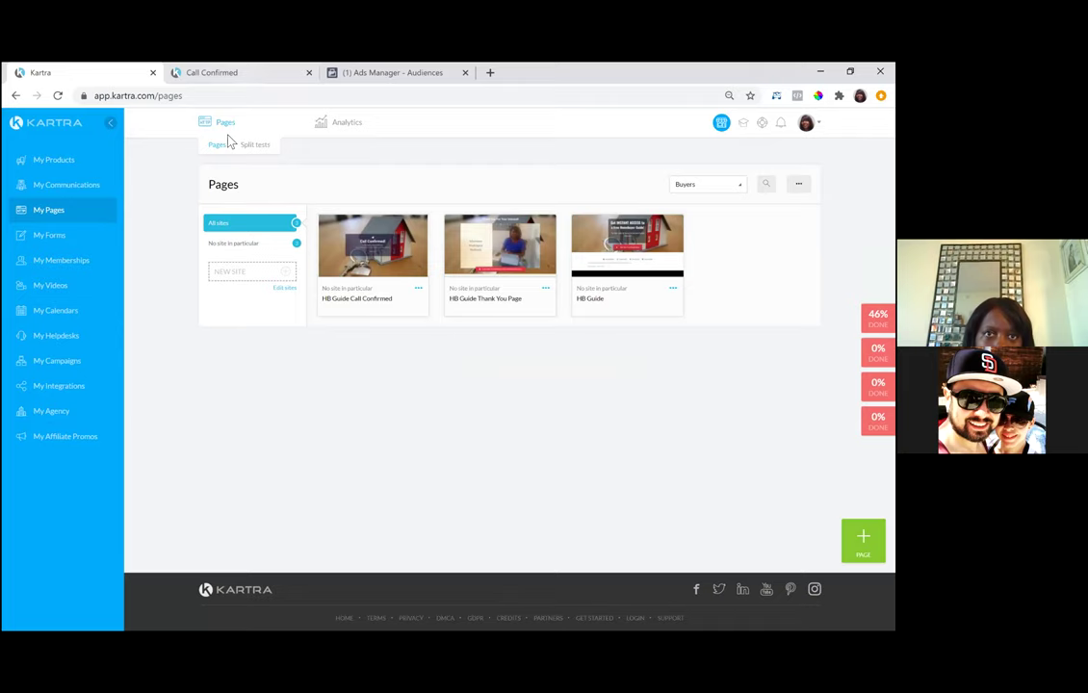
- Back in Ads Manager, include visitors whose URL contains livingdcmetro.info/hbguide within the past 180 days
key(ctrl+3)
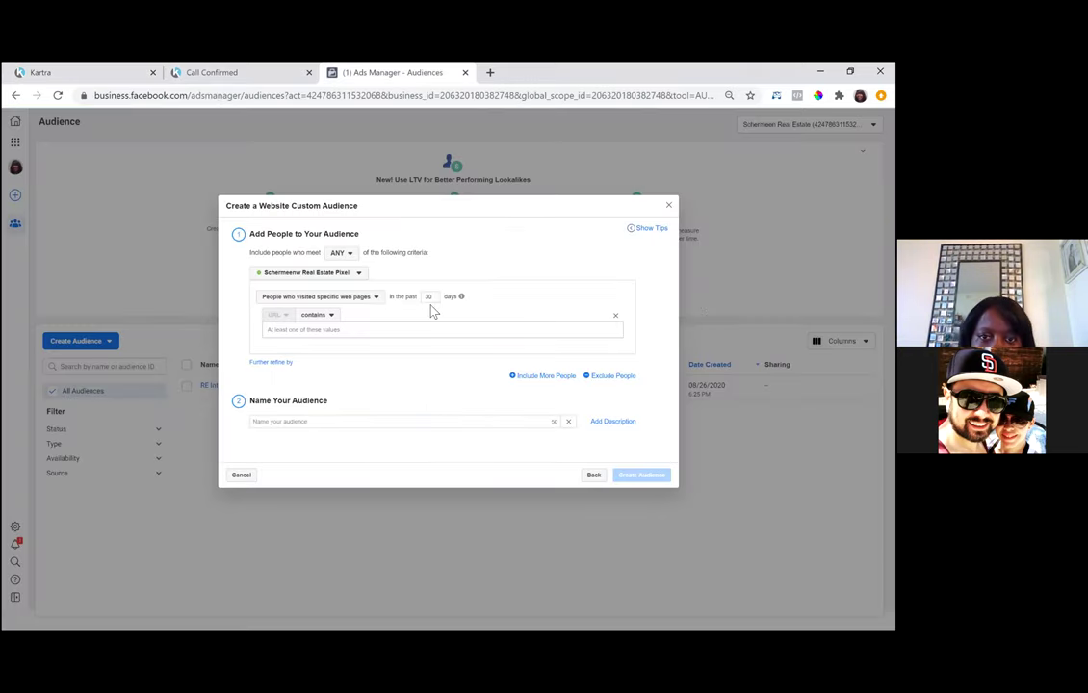
key(ctrl+v)
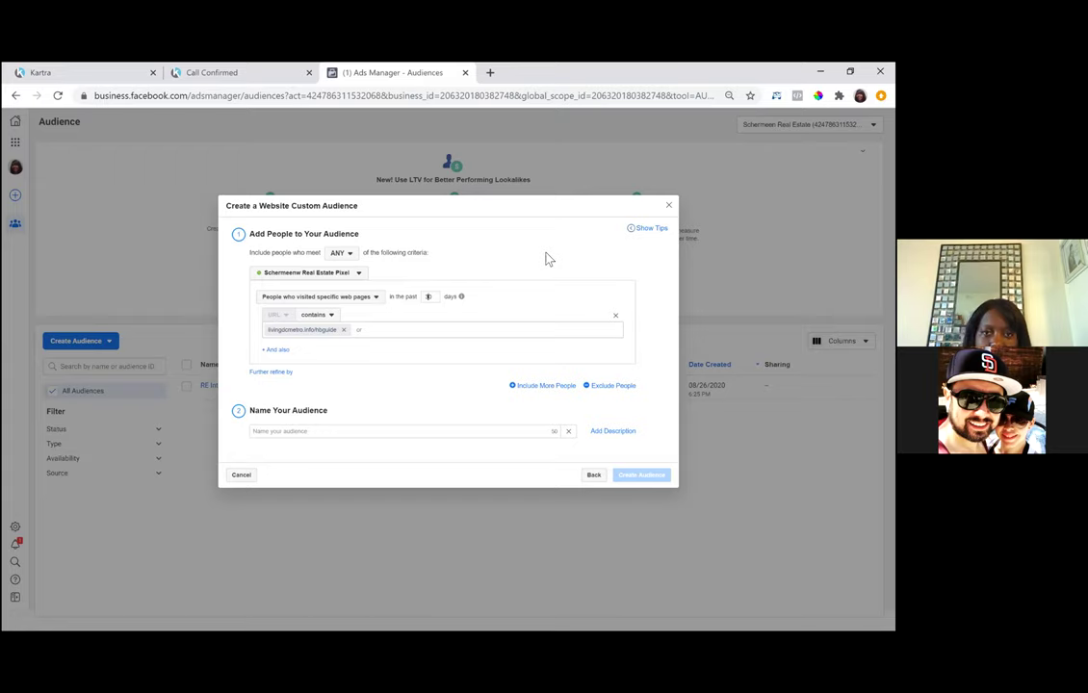
key(BackSpace)
key(BackSpace)
text(180)
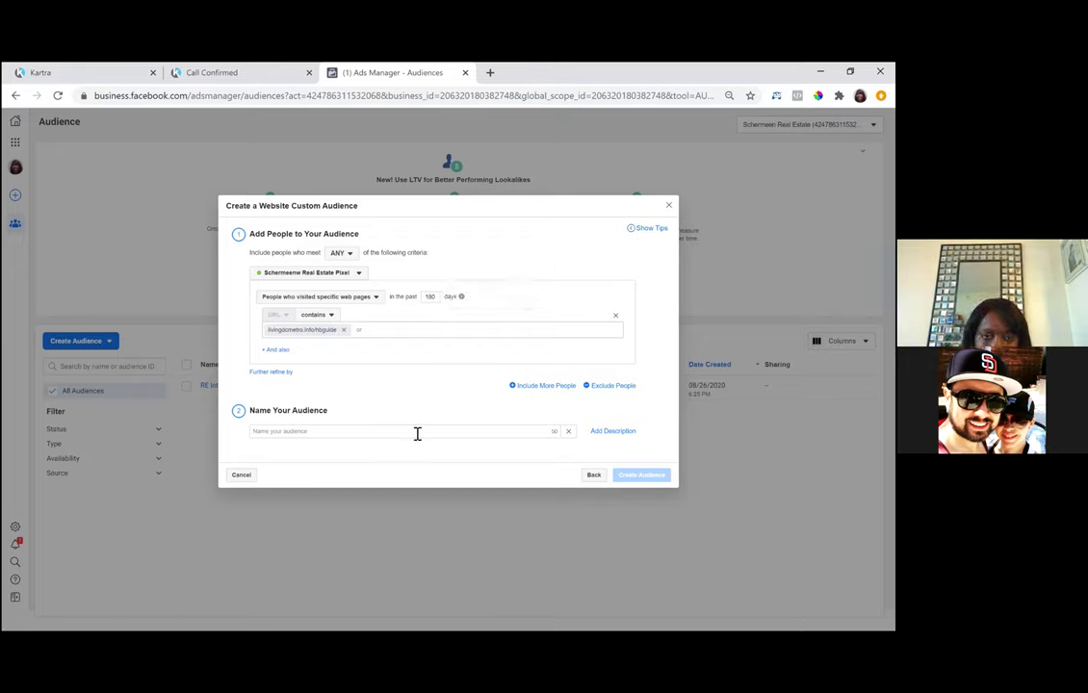
- Name the website audience HB Guide Visitors
click(417, 435)
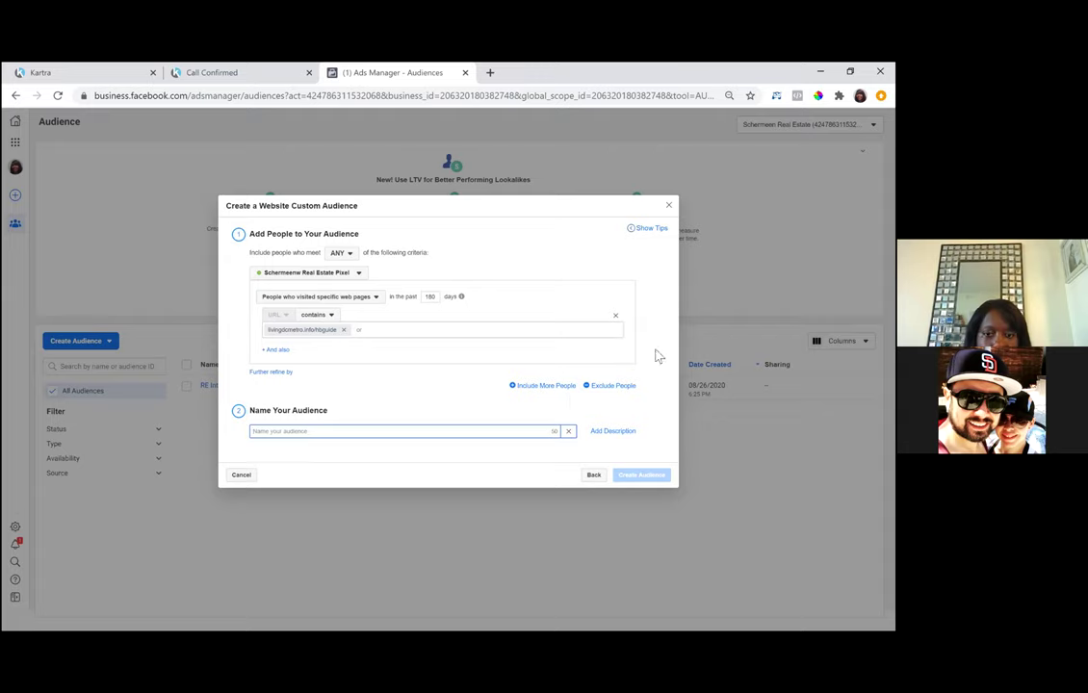
text(HB G)
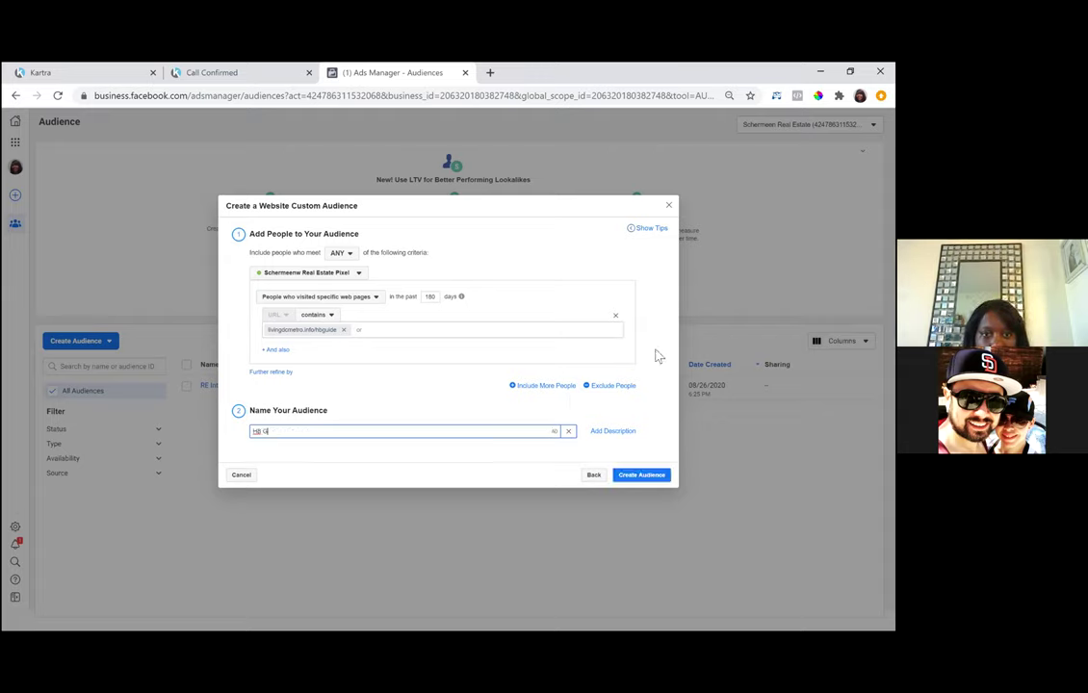
text(uide Visitors)
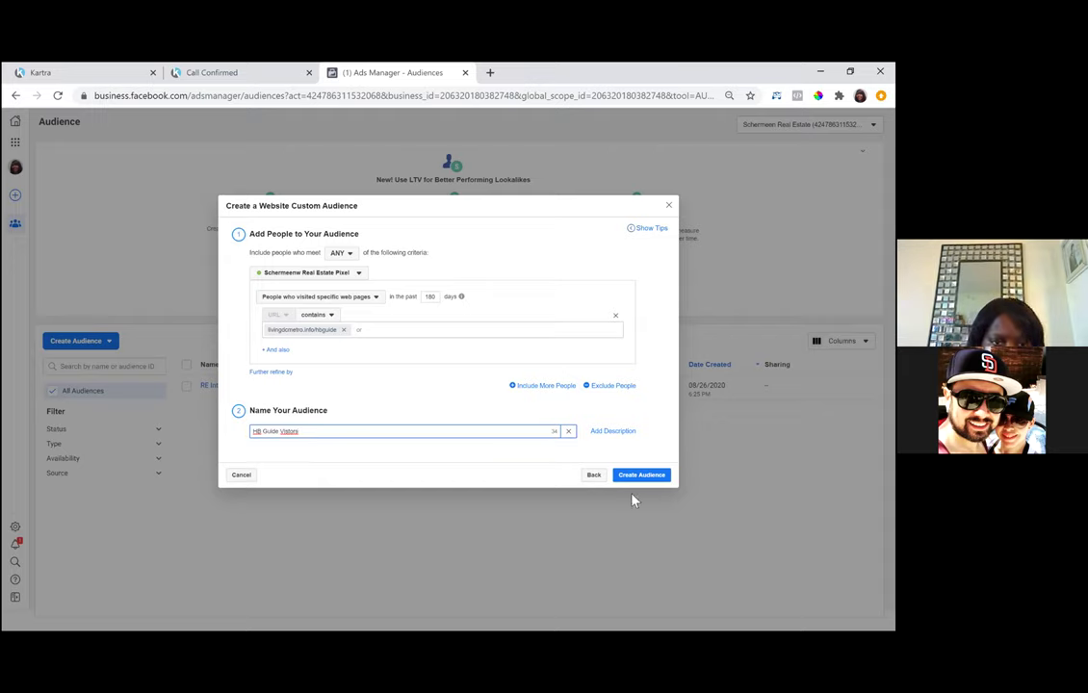
key(BackSpace)
key(BackSpace)
key(BackSpace)
key(BackSpace)
key(BackSpace)
text(itors)
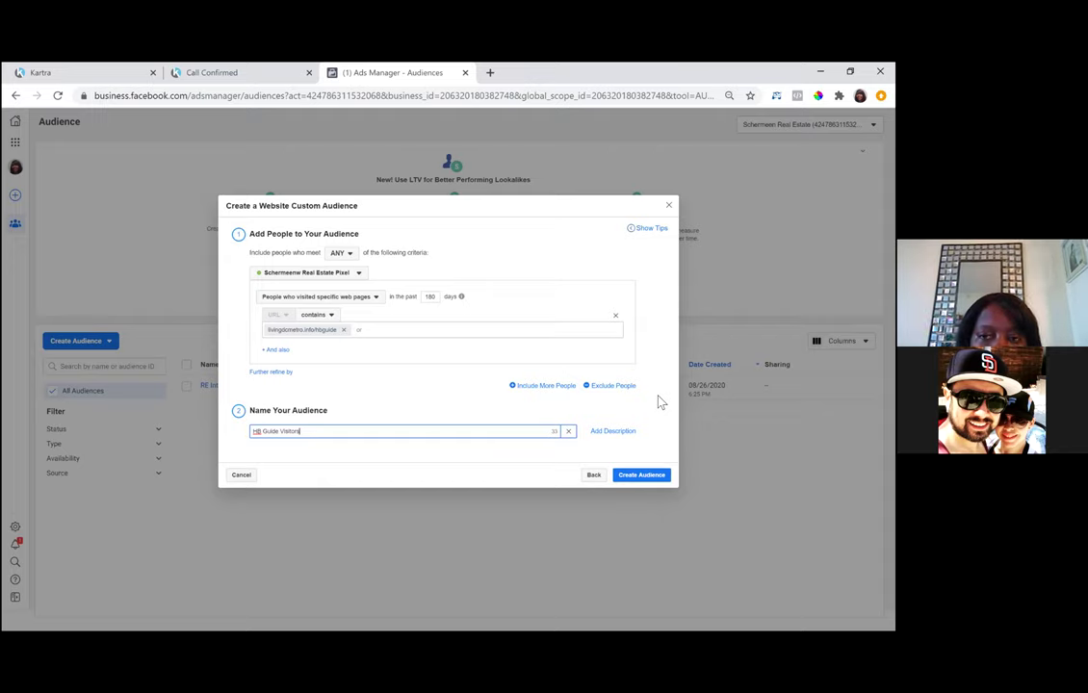
- Add an exclusion group to the audience and copy livingdcmetro.info/hbguidethanks from the HB Guide Thank You Page link in Kartra
click(607, 386)
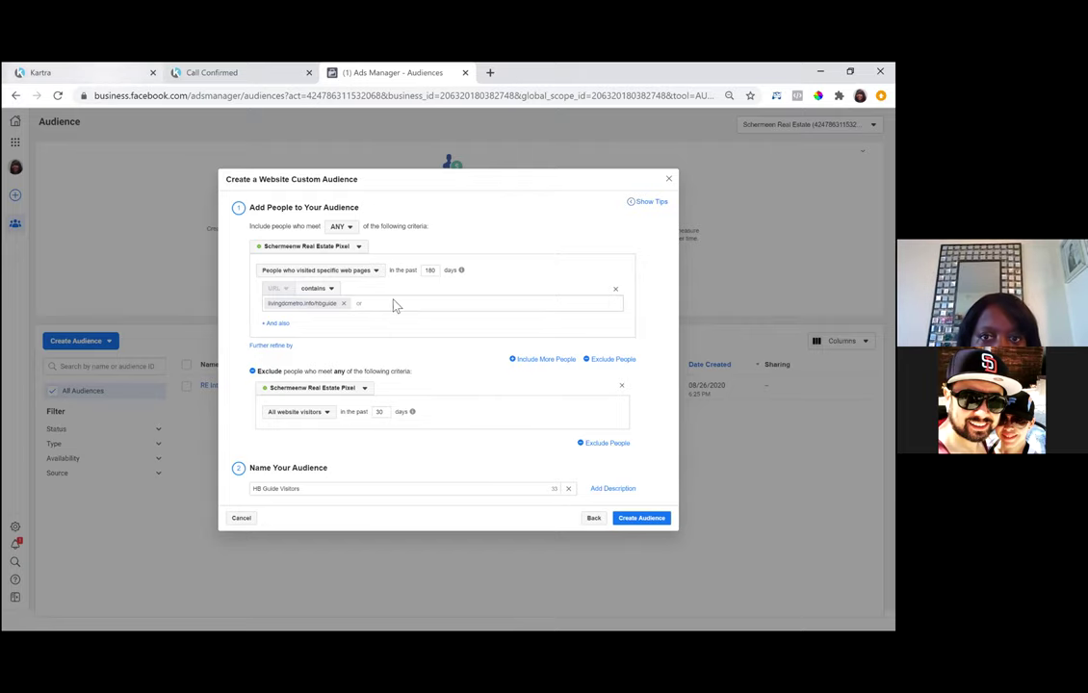
key(ctrl+1)
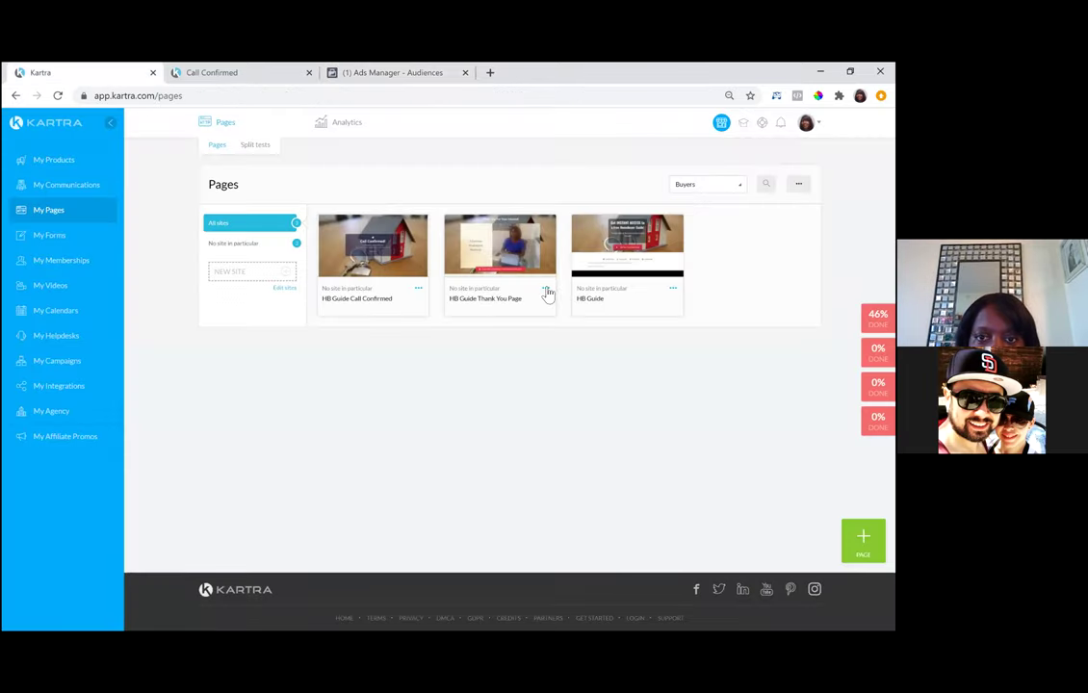
click(546, 290)
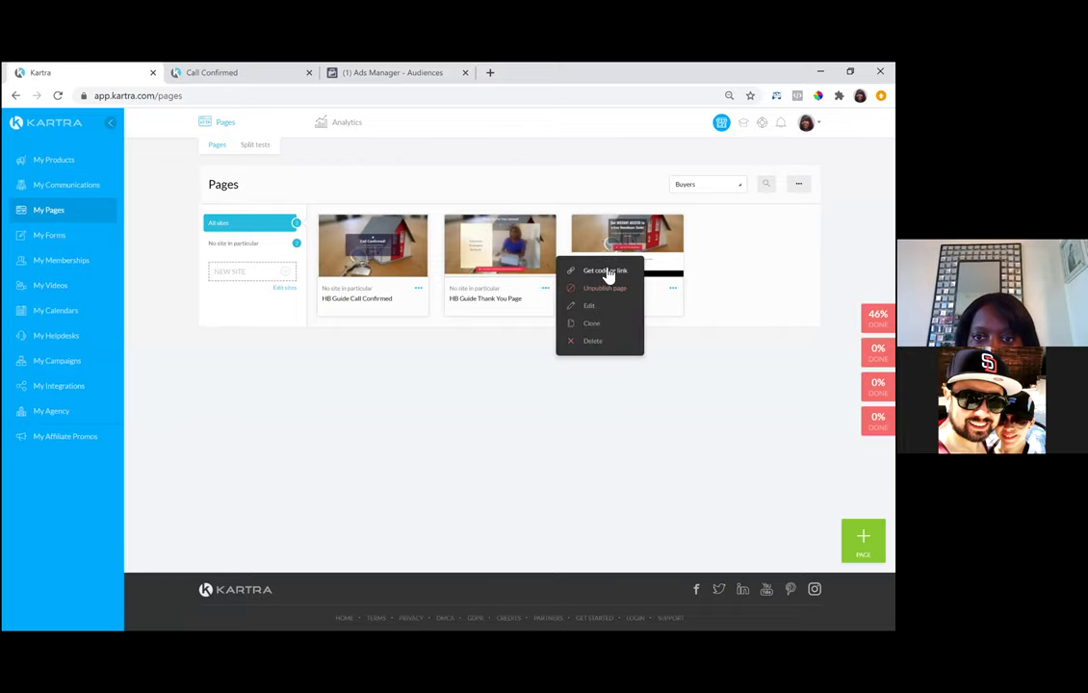
click(608, 273)
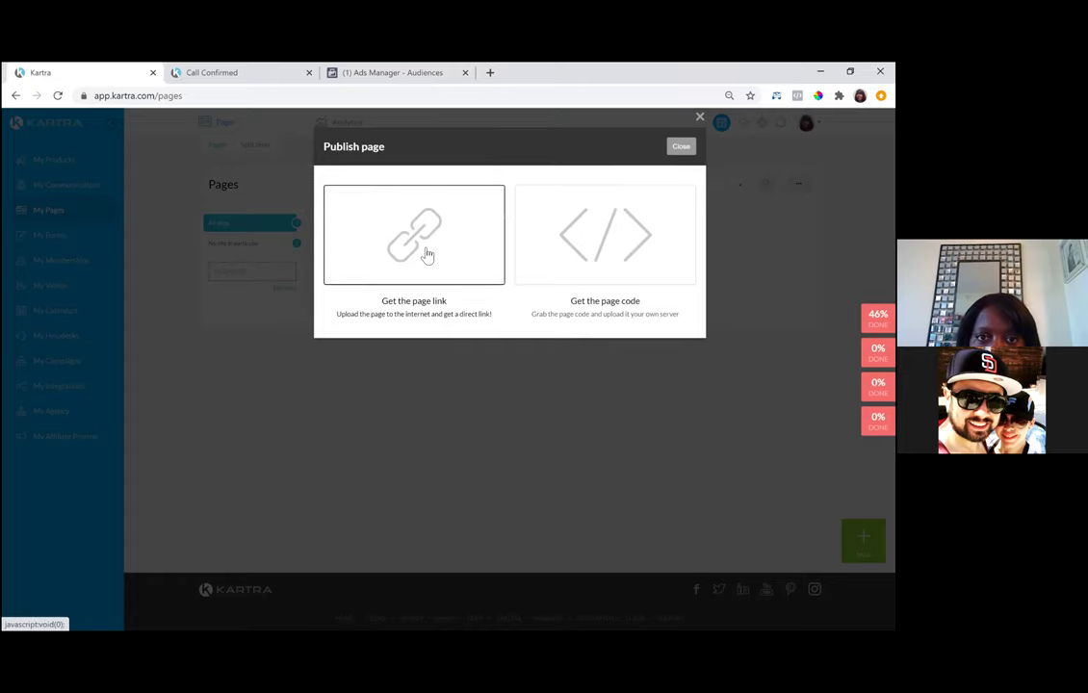
click(364, 290)
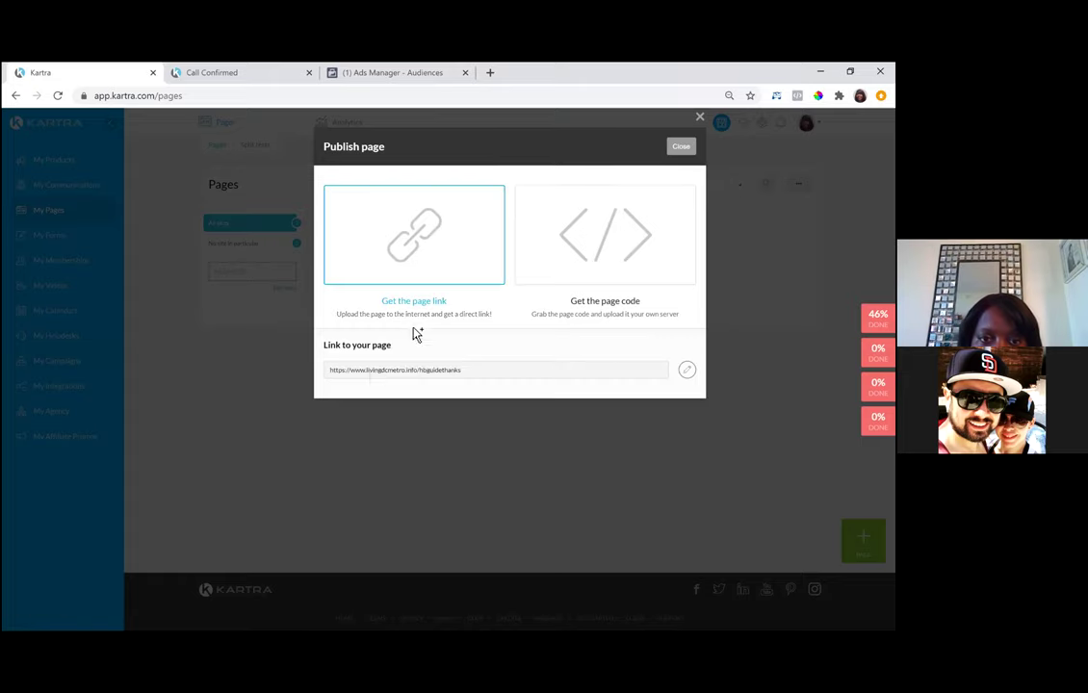
double_click(372, 373)
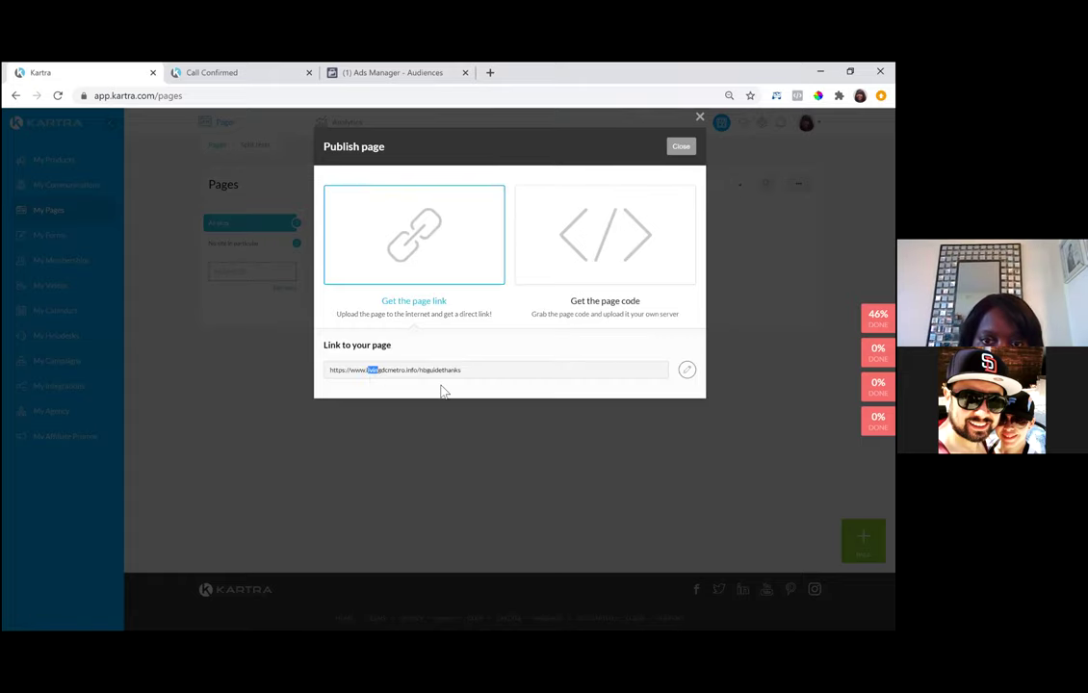
click(369, 371)
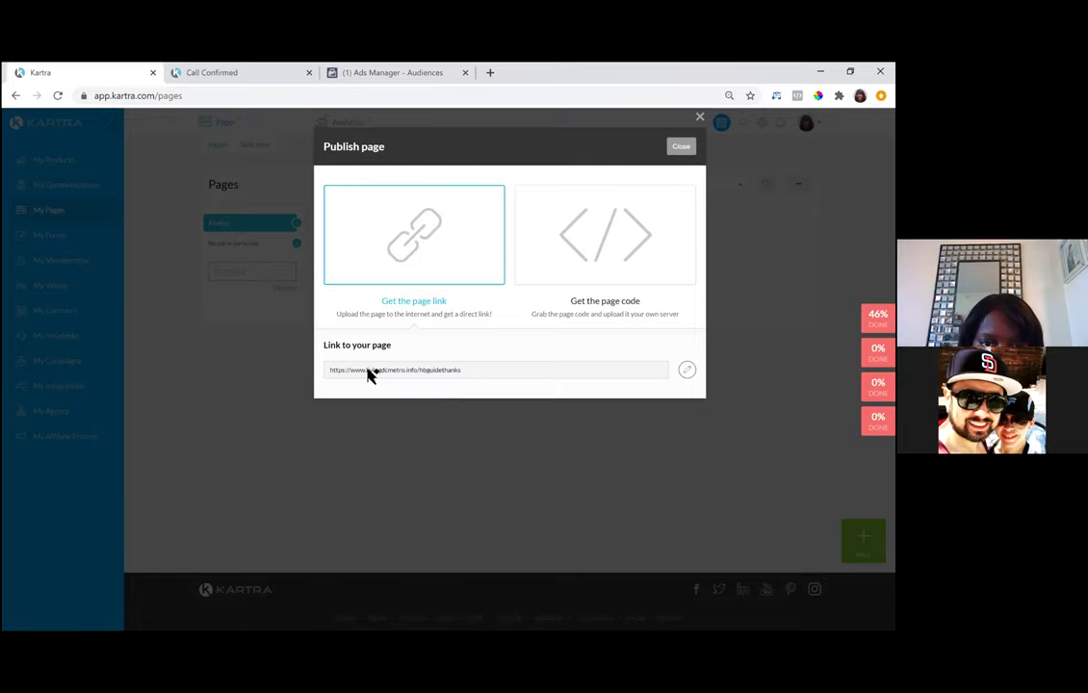
shift+click(484, 377)
key(ctrl+c)
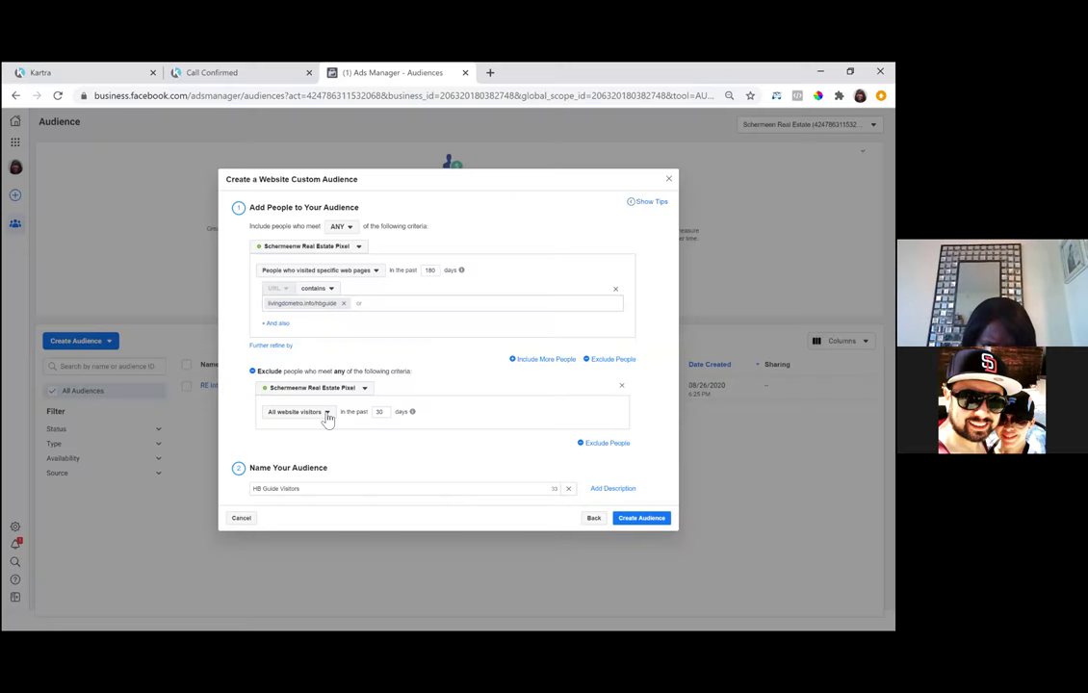
- In Ads Manager, exclude people who visited specific web pages containing livingdcmetro.info/hbguidethanks in the past 180 days
click(289, 412)
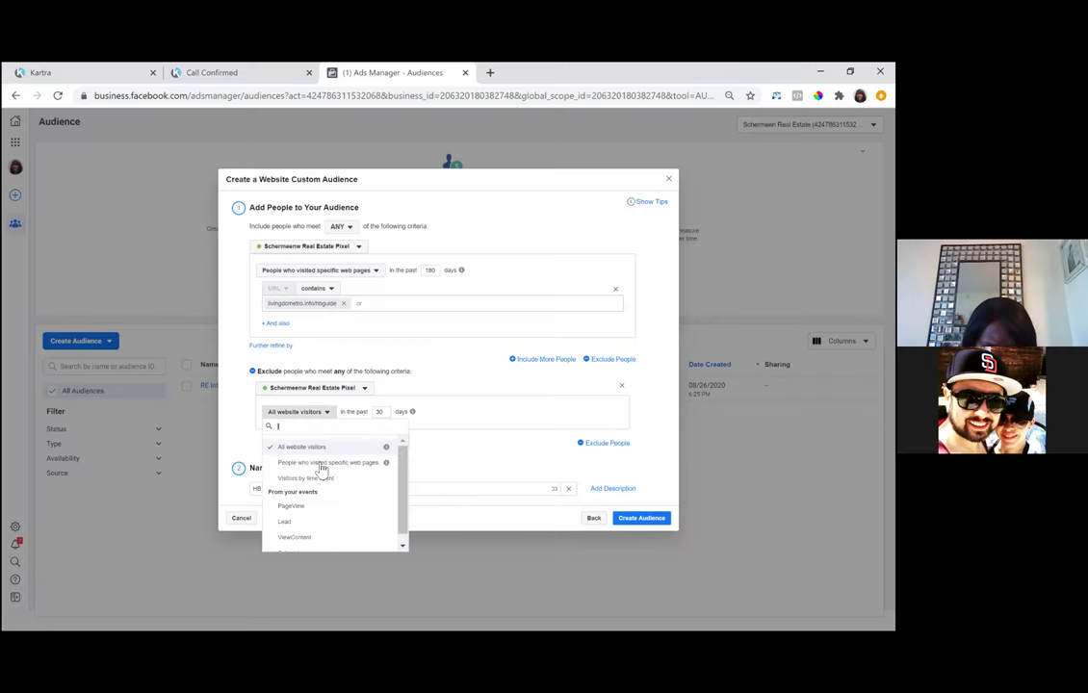
click(320, 463)
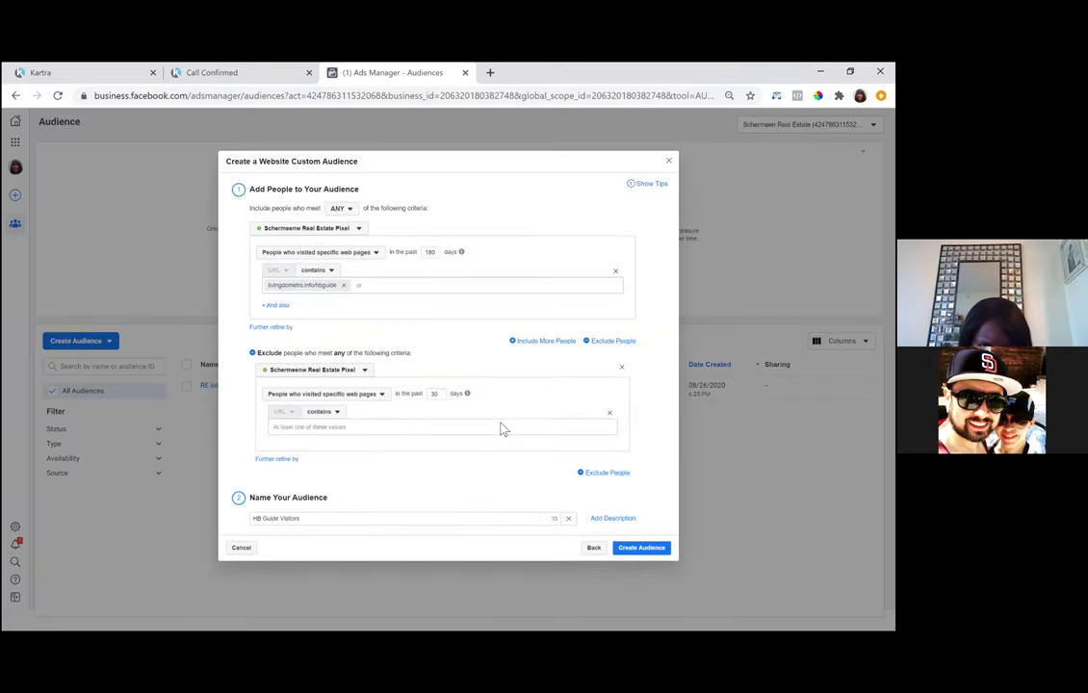
click(501, 429)
key(ctrl+v)
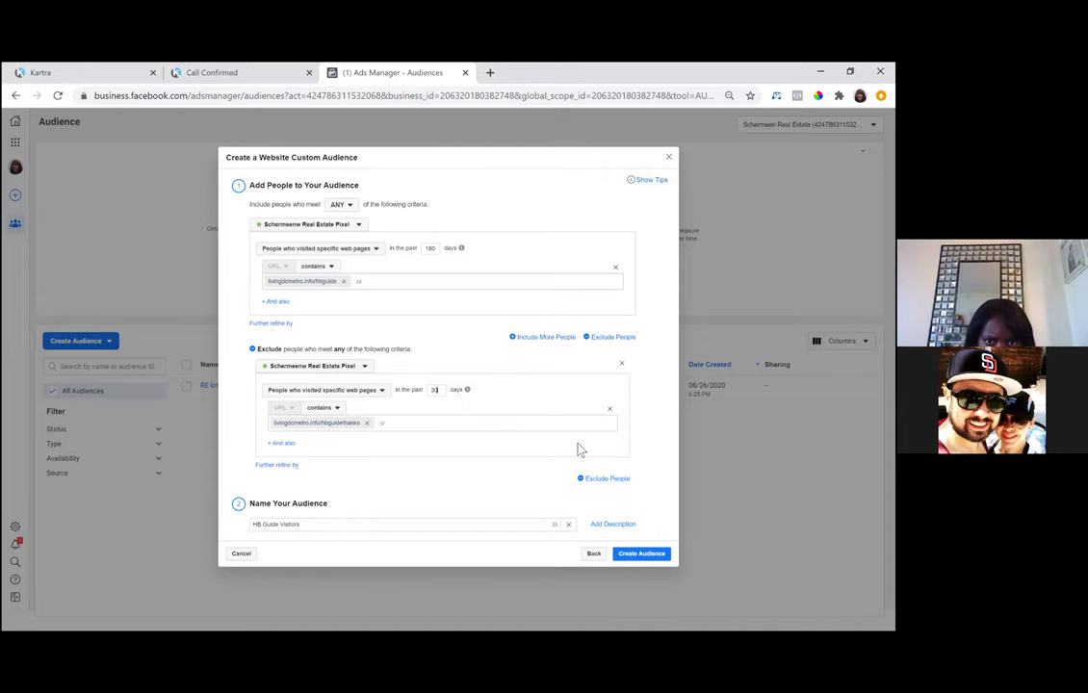
key(BackSpace)
key(BackSpace)
text(180)
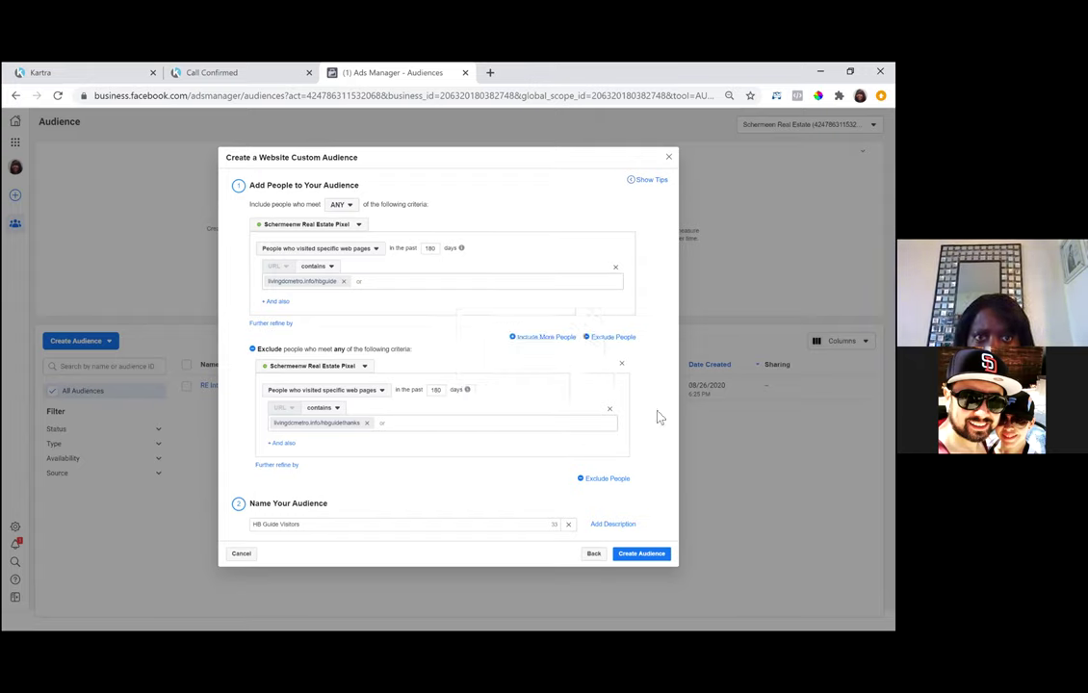
- Create the HB Guide Visitors audience and check its size and availability in the audience list
click(642, 555)
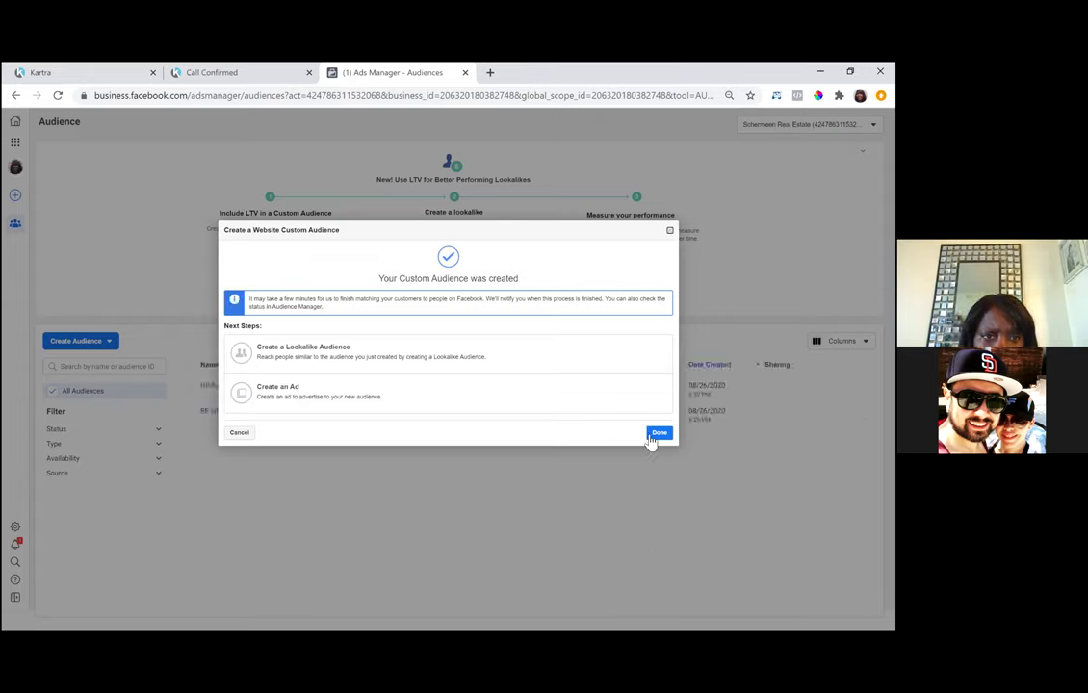
click(567, 533)
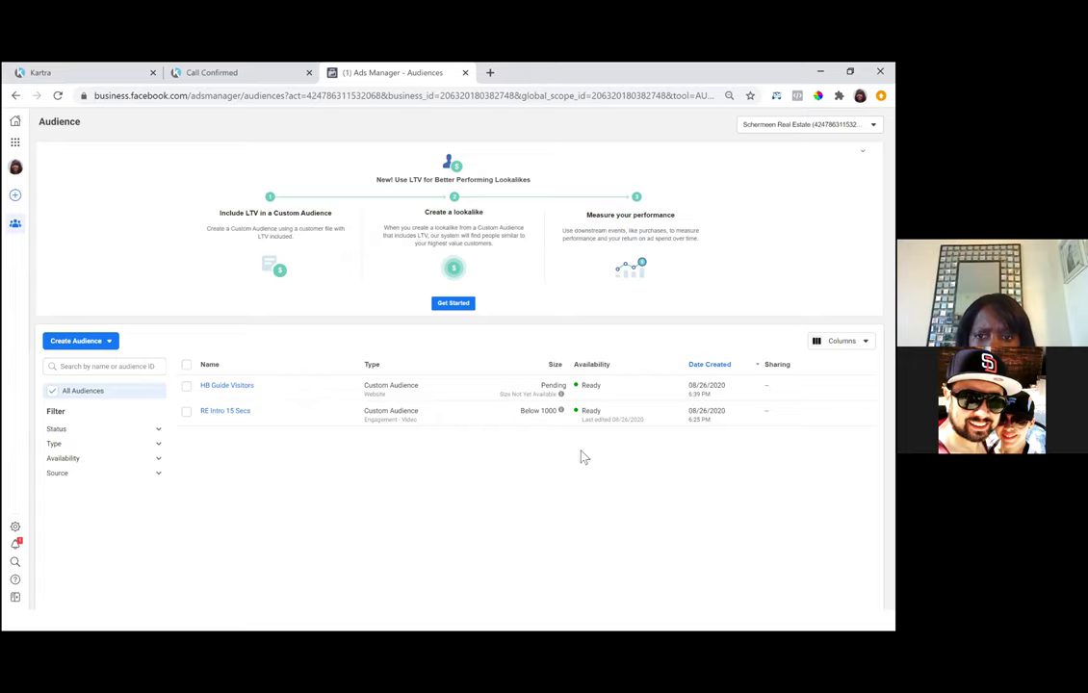
mouse_move(562, 399)
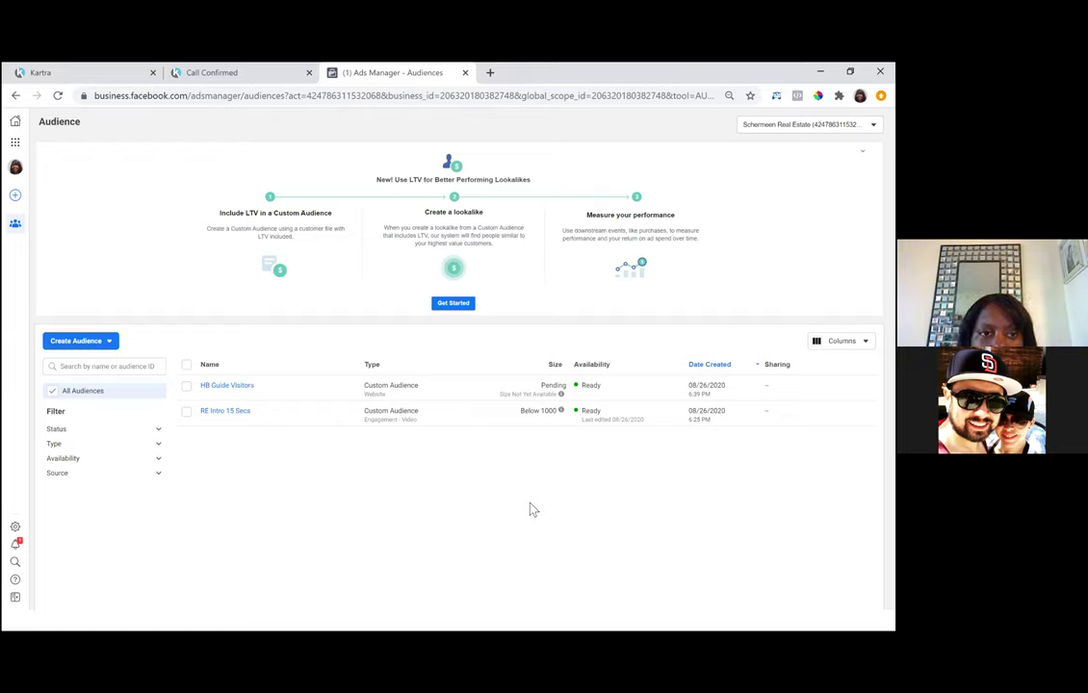
- Start another website custom audience from the Schermeenw Real Estate Pixel, targeting people who visited specific web pages
click(108, 342)
click(77, 367)
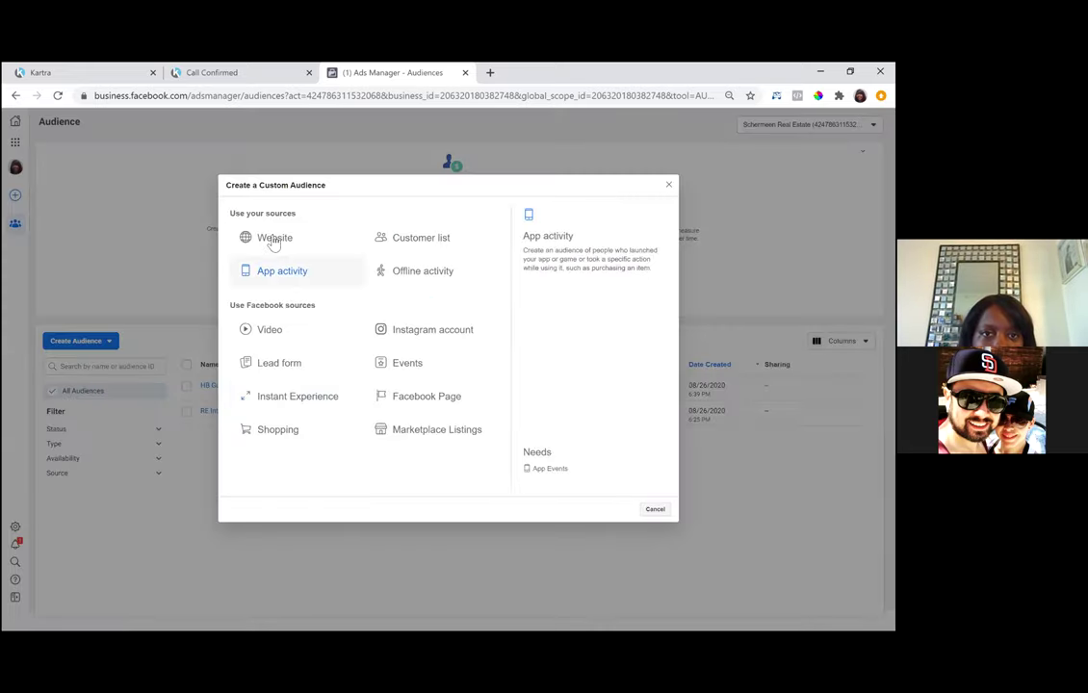
click(274, 240)
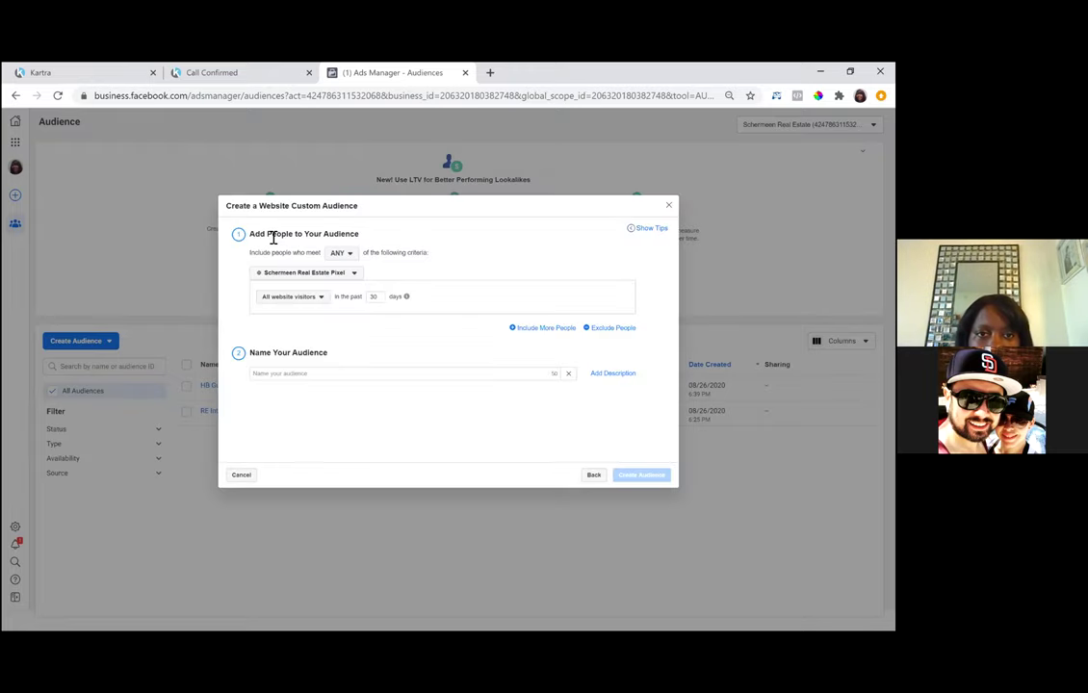
click(353, 274)
click(312, 312)
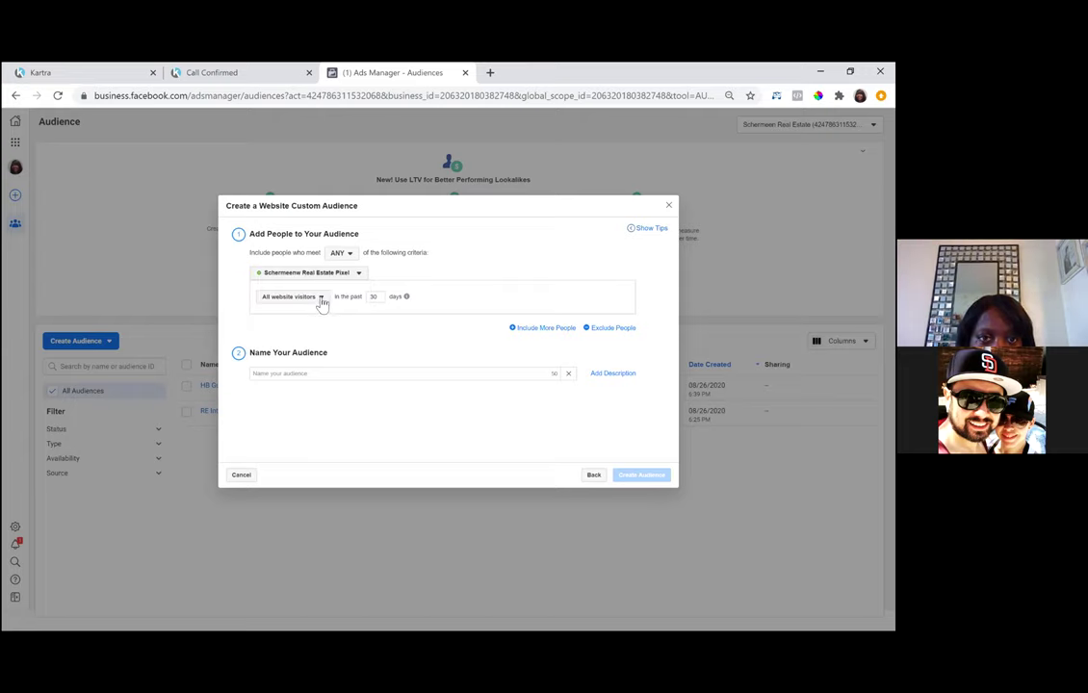
click(322, 298)
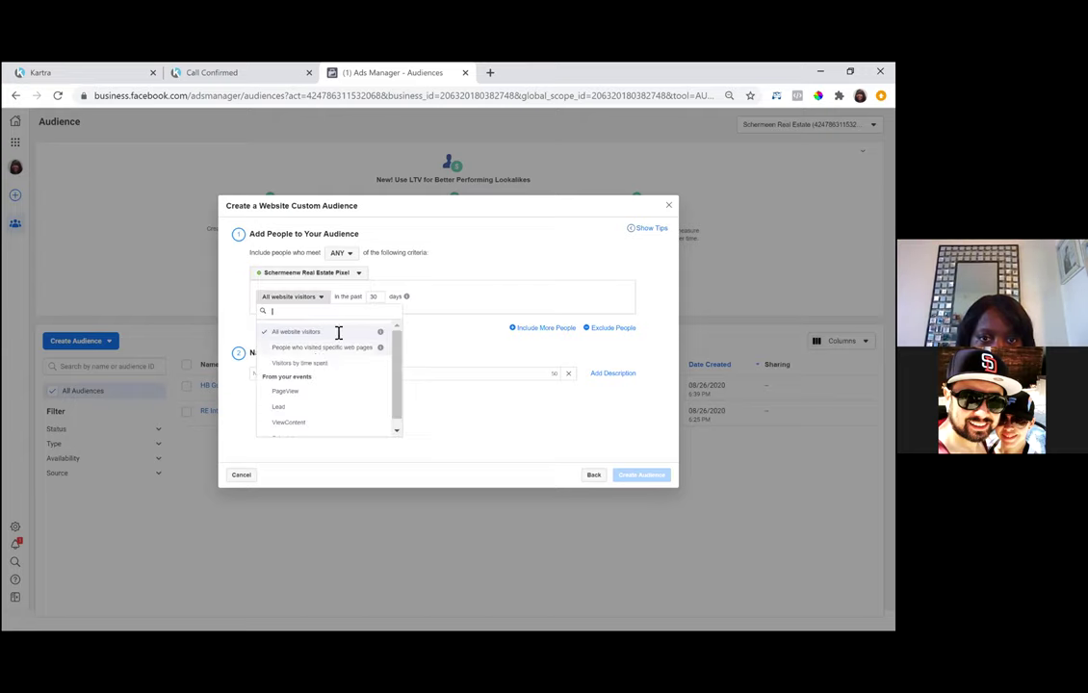
click(332, 347)
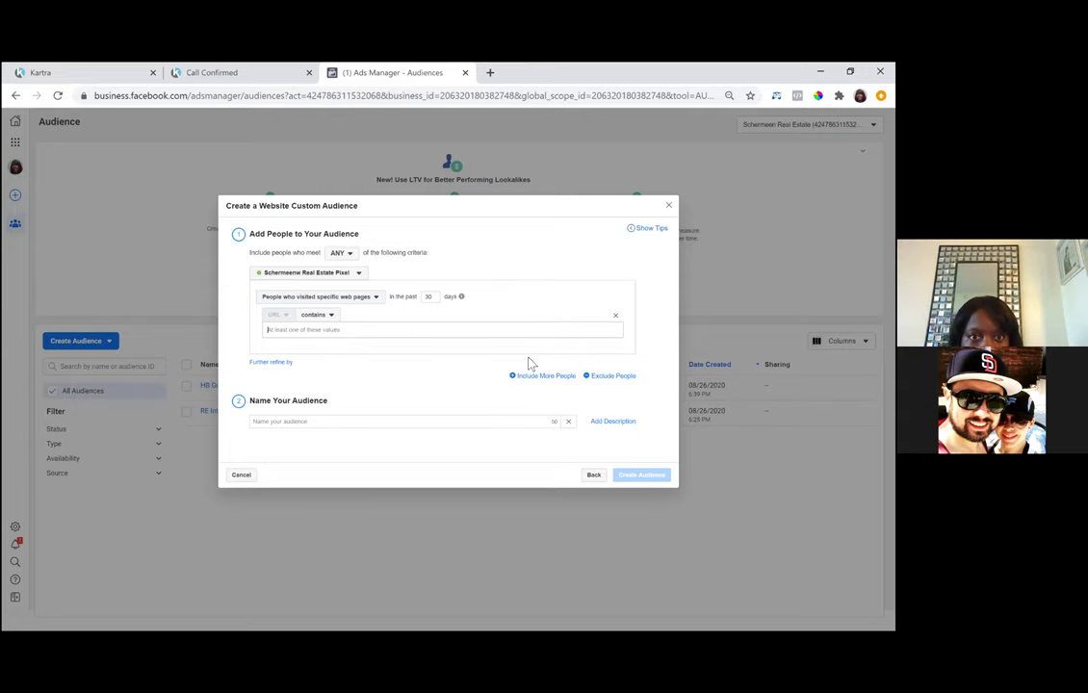
- Include people who visited pages containing livingdcmetro.info/hbguidethanks in the past 180 days and create the audience as HB Guide Leads
text(livingdometro.info/hbguidethanks)
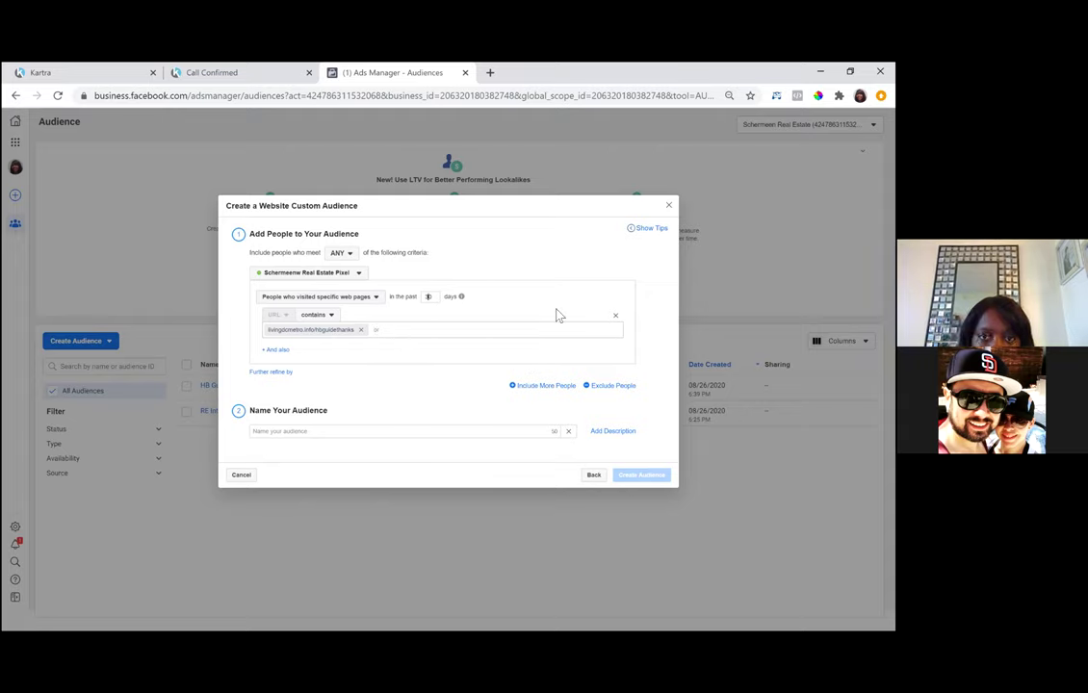
text(80)
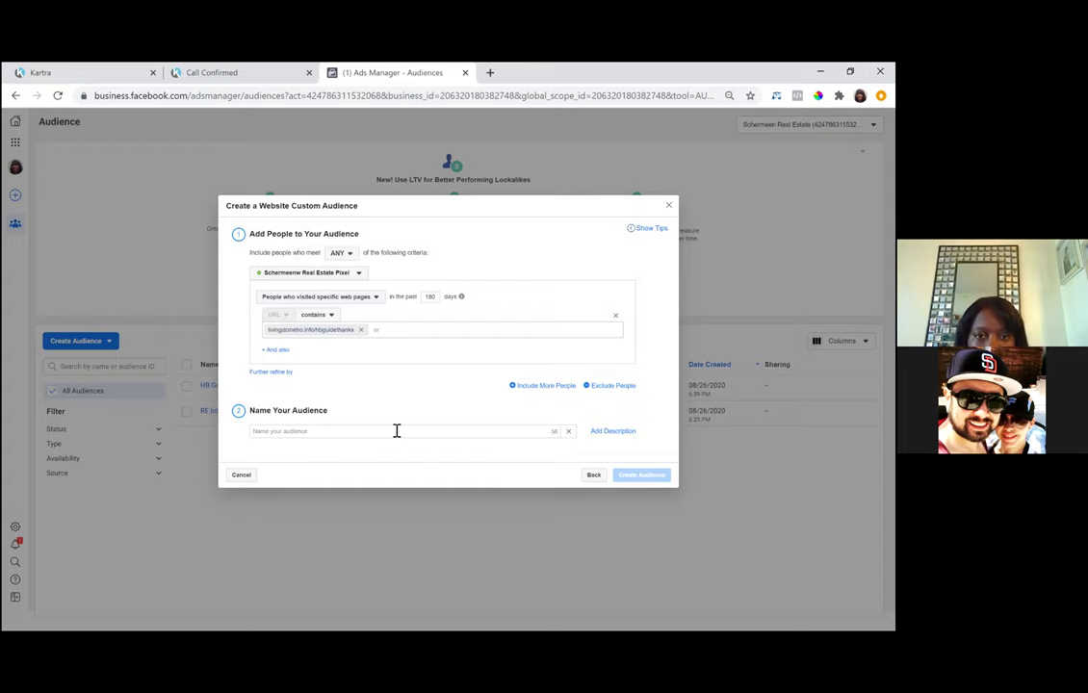
click(540, 432)
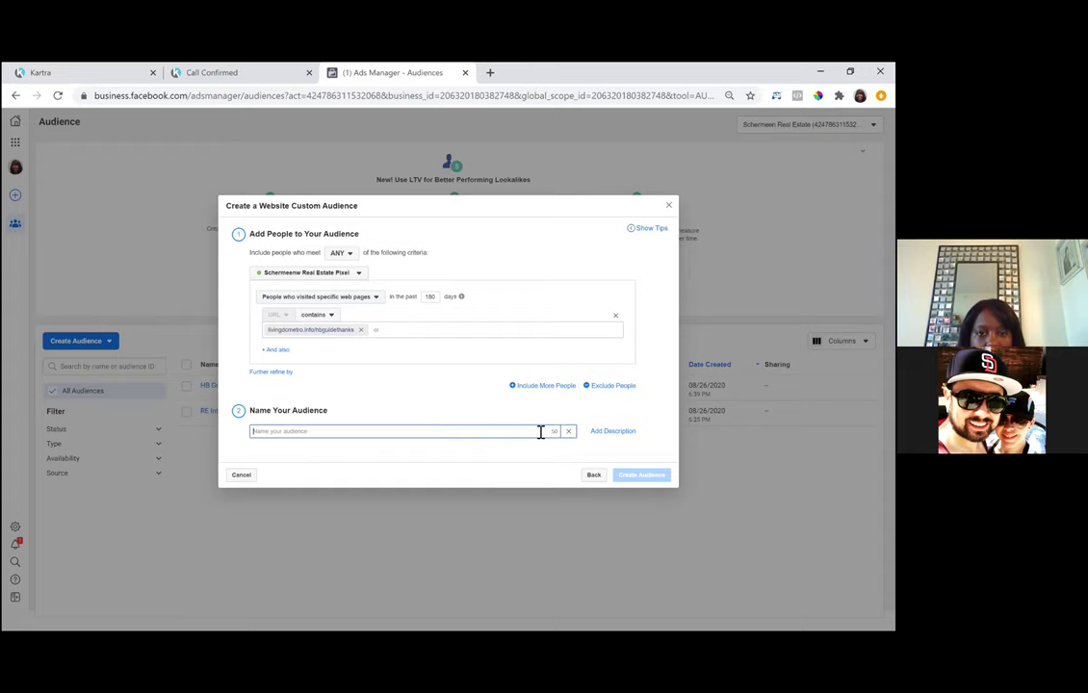
text(H)
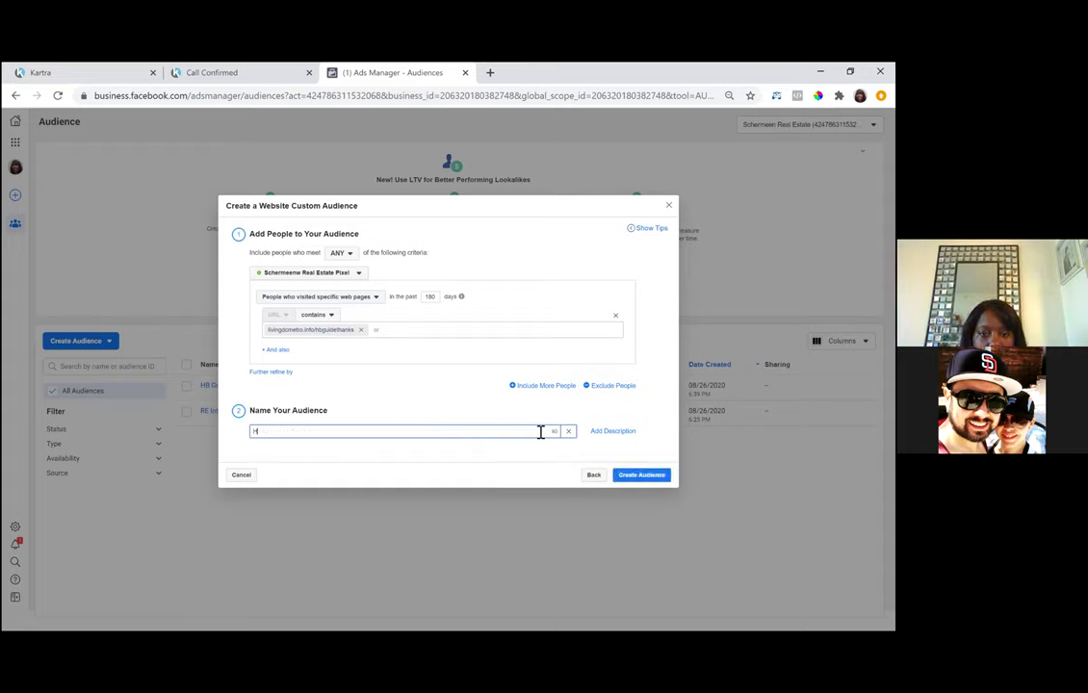
text(B Guid)
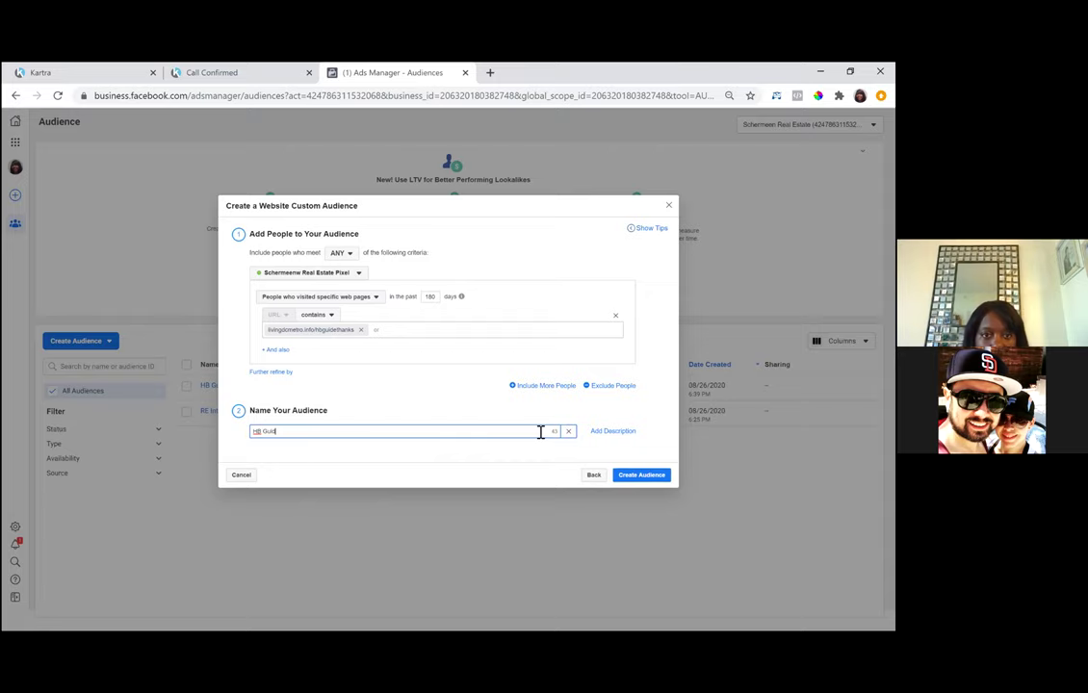
text(e Leads)
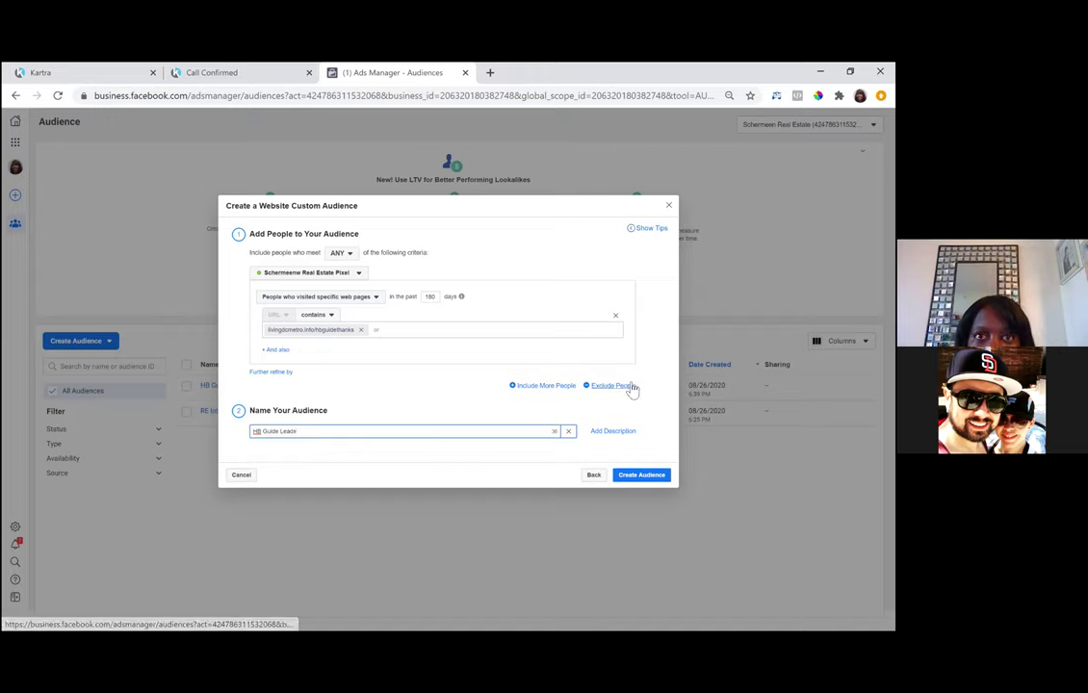
click(642, 476)
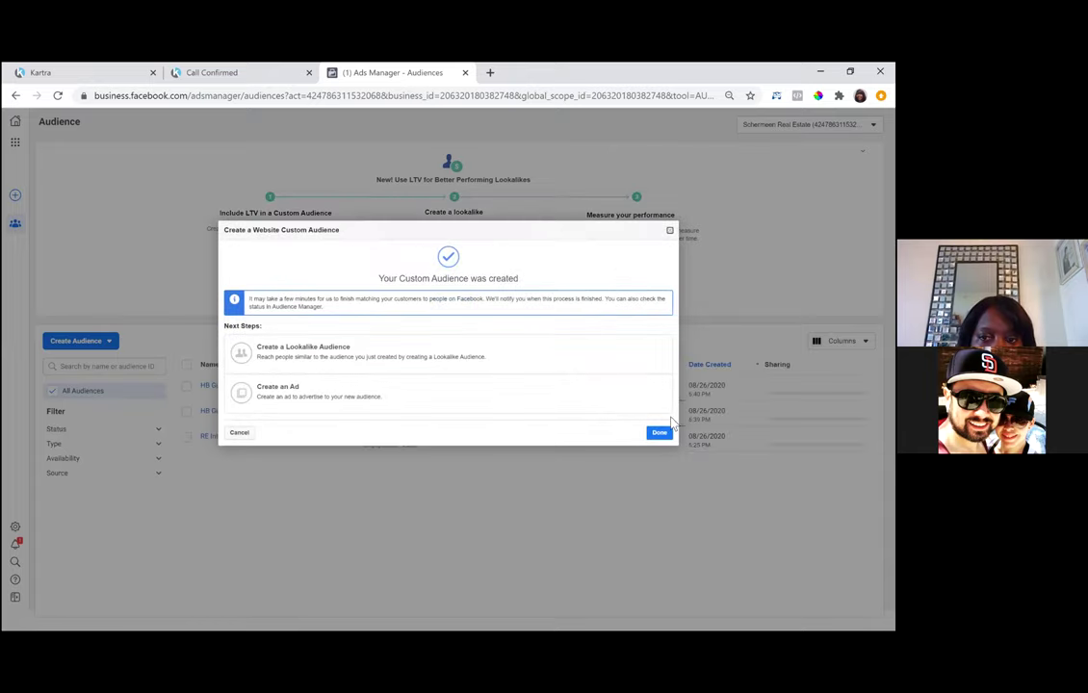
click(659, 435)
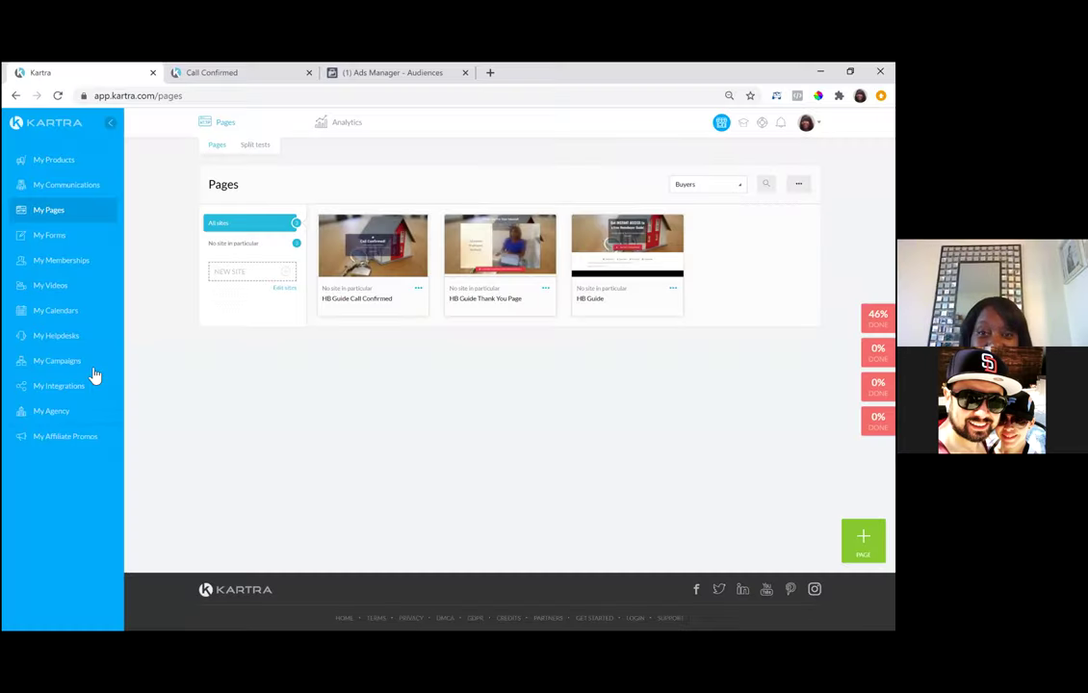
- In Kartra, copy livingdcmetro.info/hbguidecall from the page link of the HB Guide Call Confirmed page
right_click(431, 258)
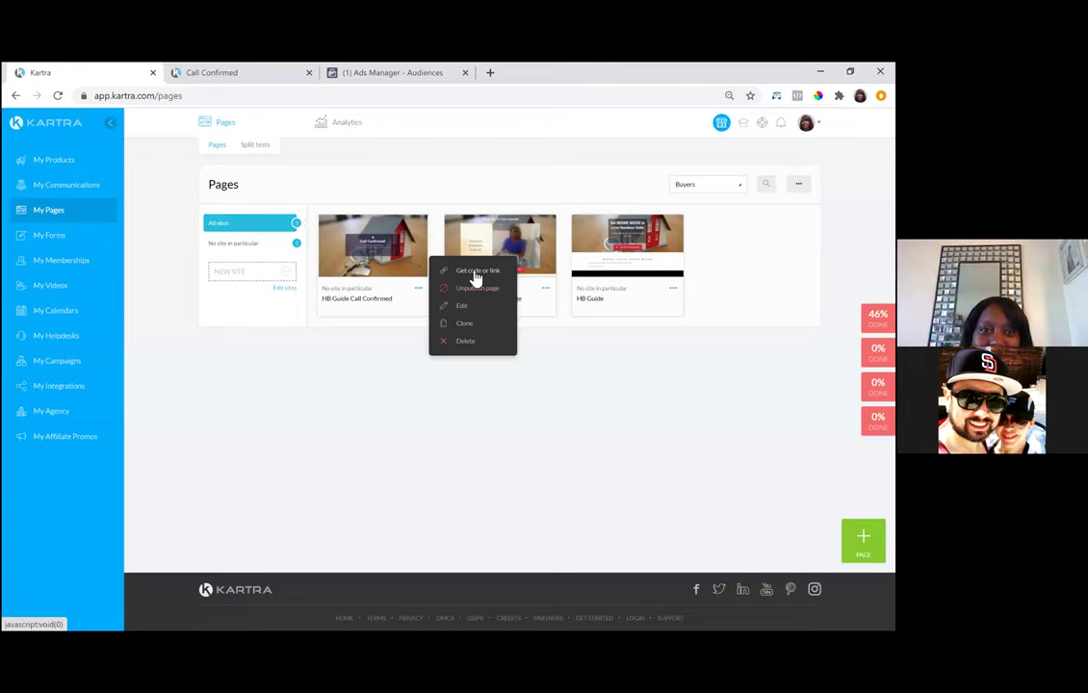
click(450, 271)
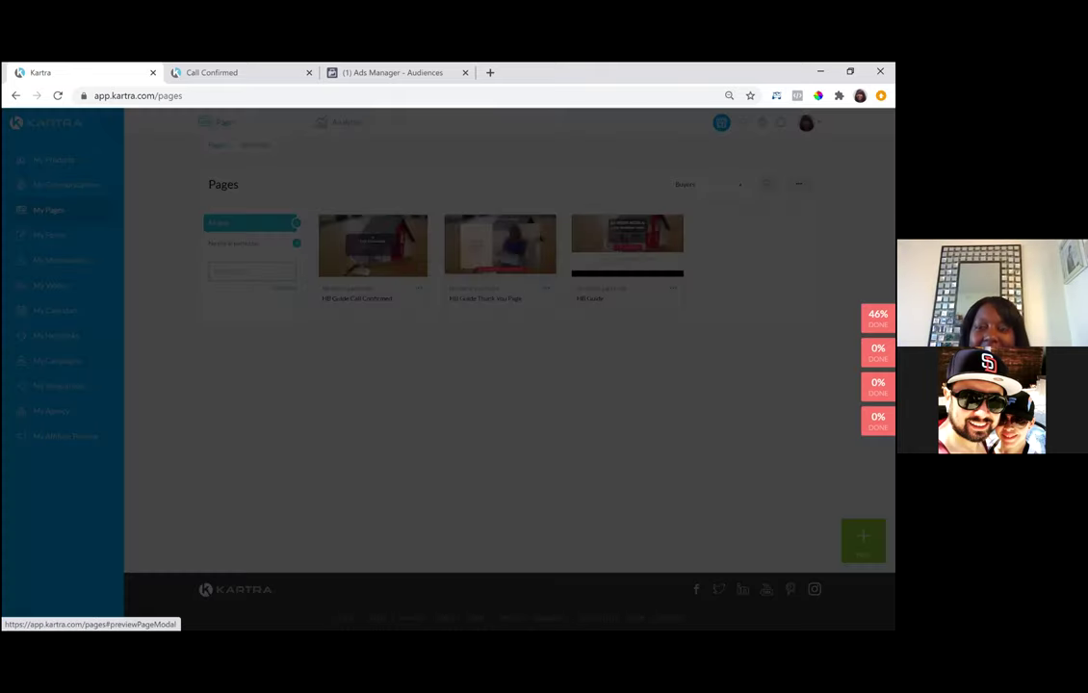
click(429, 258)
drag(366, 375, 469, 372)
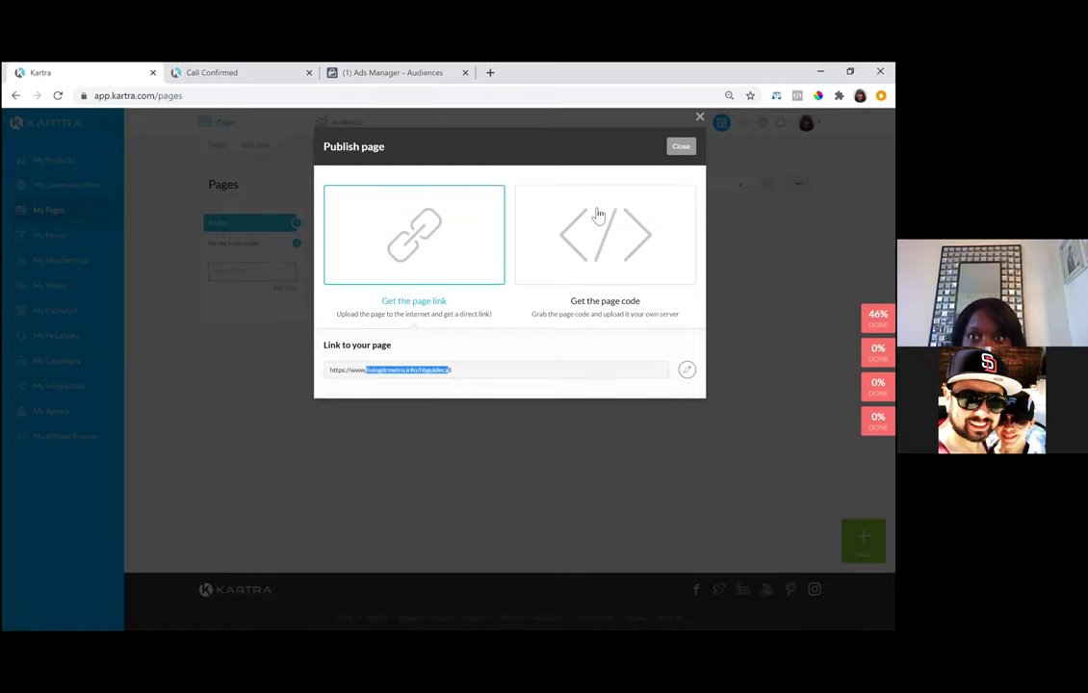
click(680, 151)
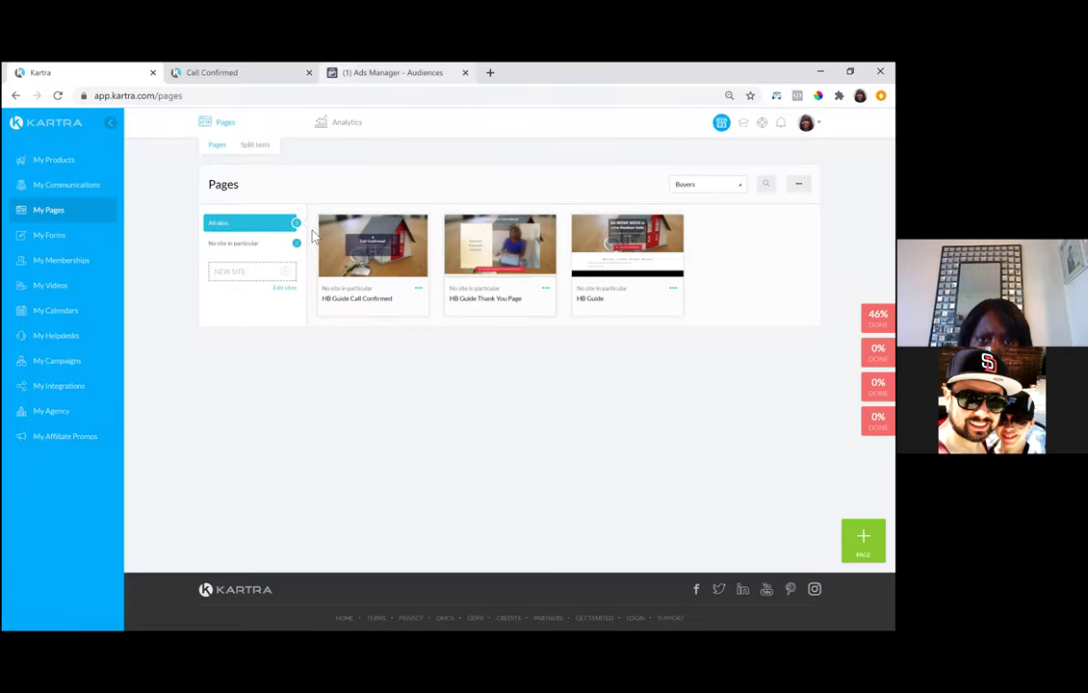
- In Ads Manager, target a new website audience at people who visited pages containing livingdcmetro.info/hbguidecall in the past 180 days
key(ctrl+3)
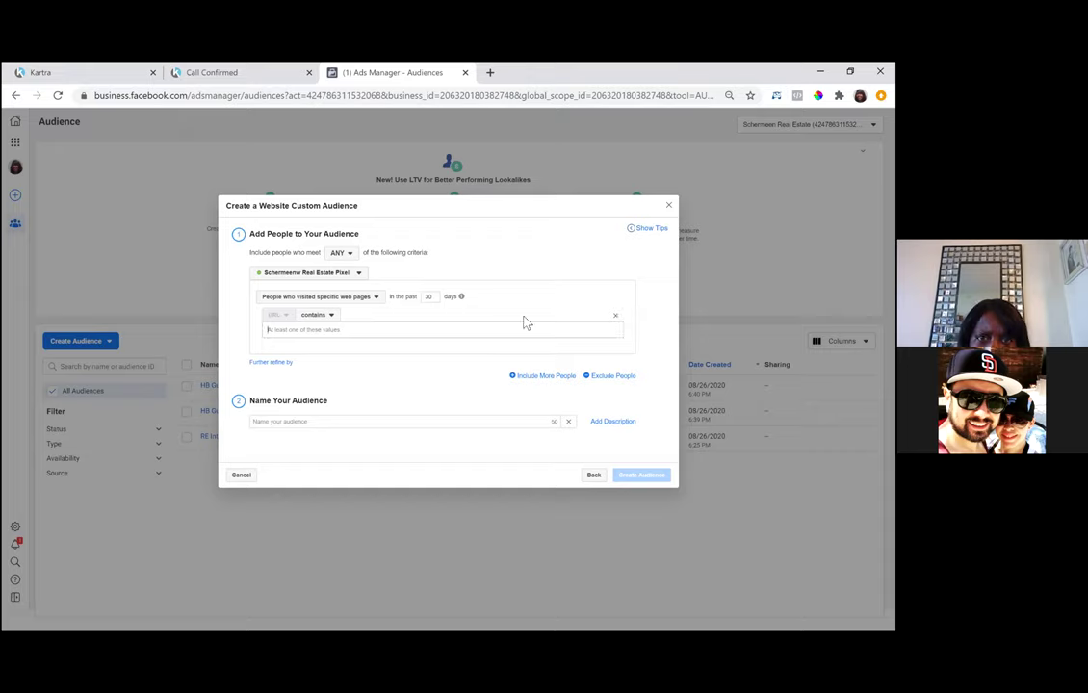
text(livingdometro.info/hbguidecall)
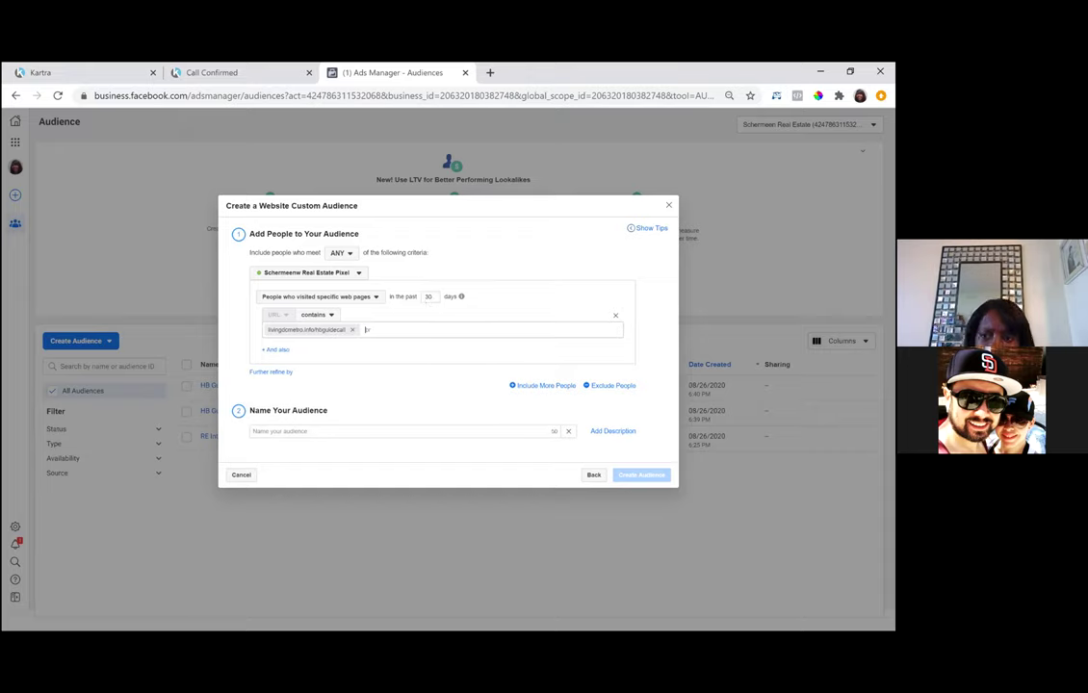
double_click(428, 297)
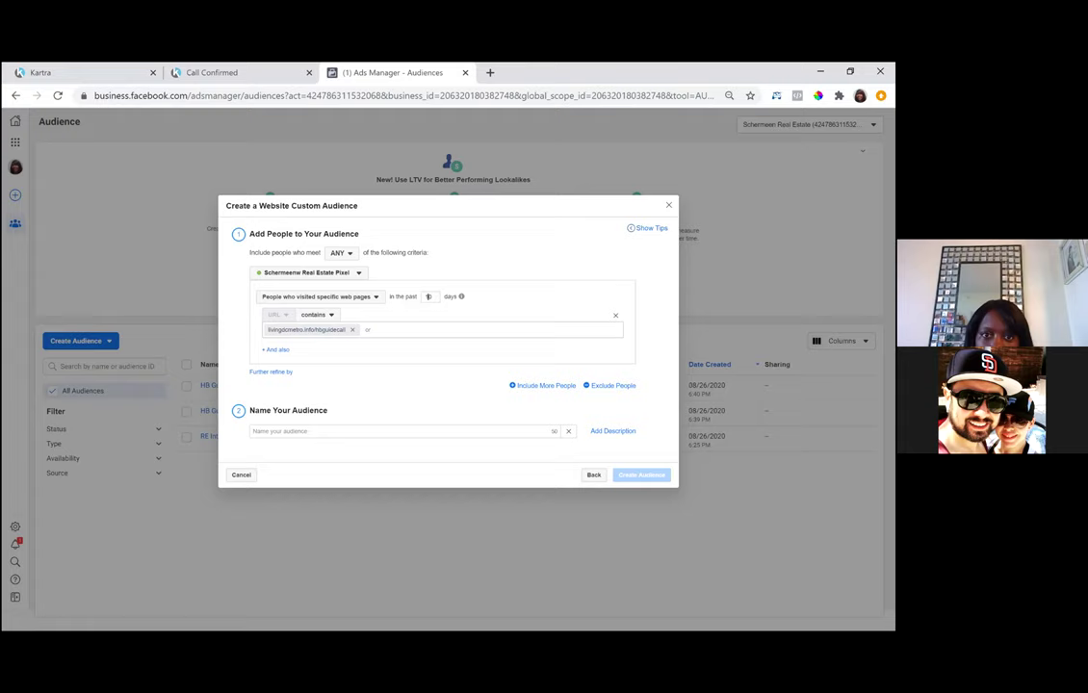
text(180)
- Name the call-confirmation audience HB Guide Appts and create it
click(490, 431)
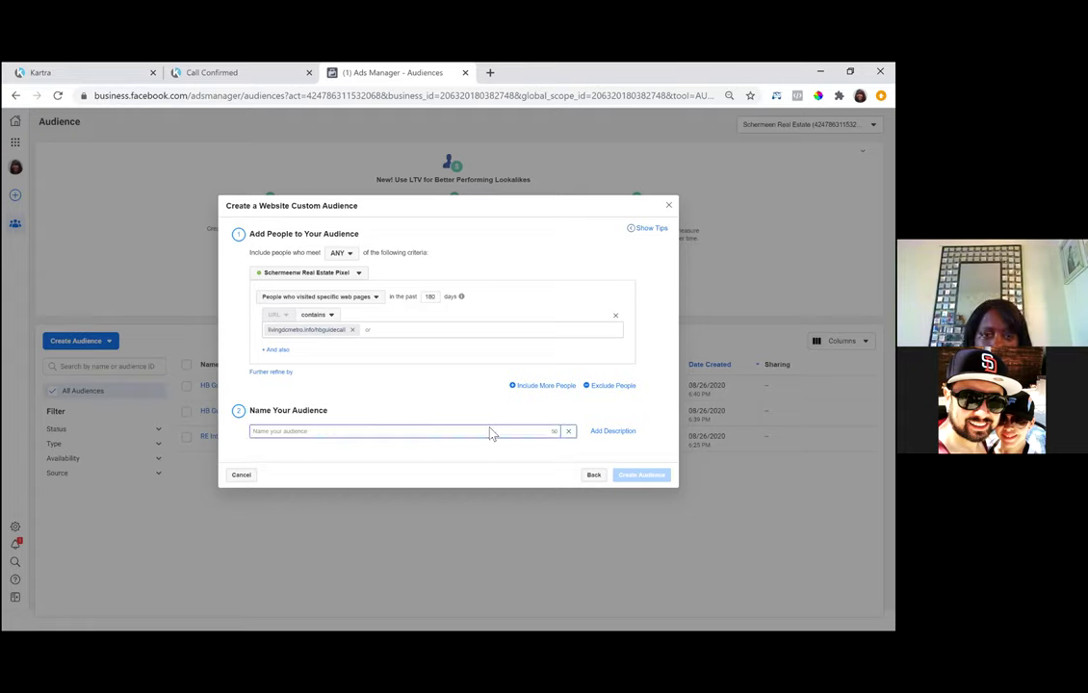
text(HB Guide Appts)
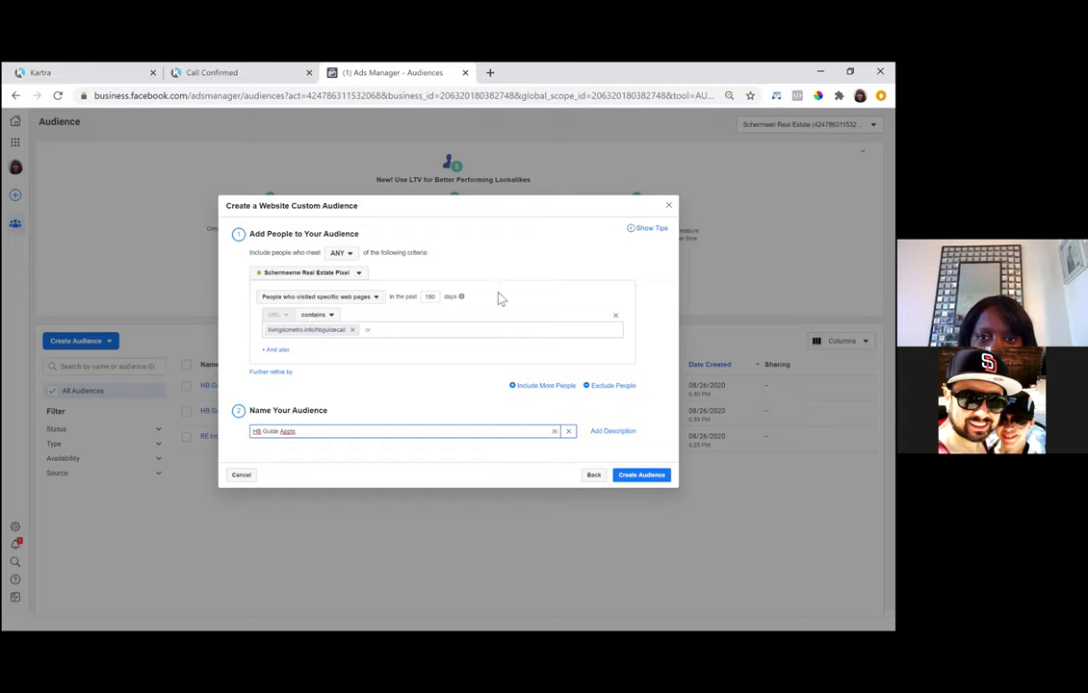
mouse_move(462, 300)
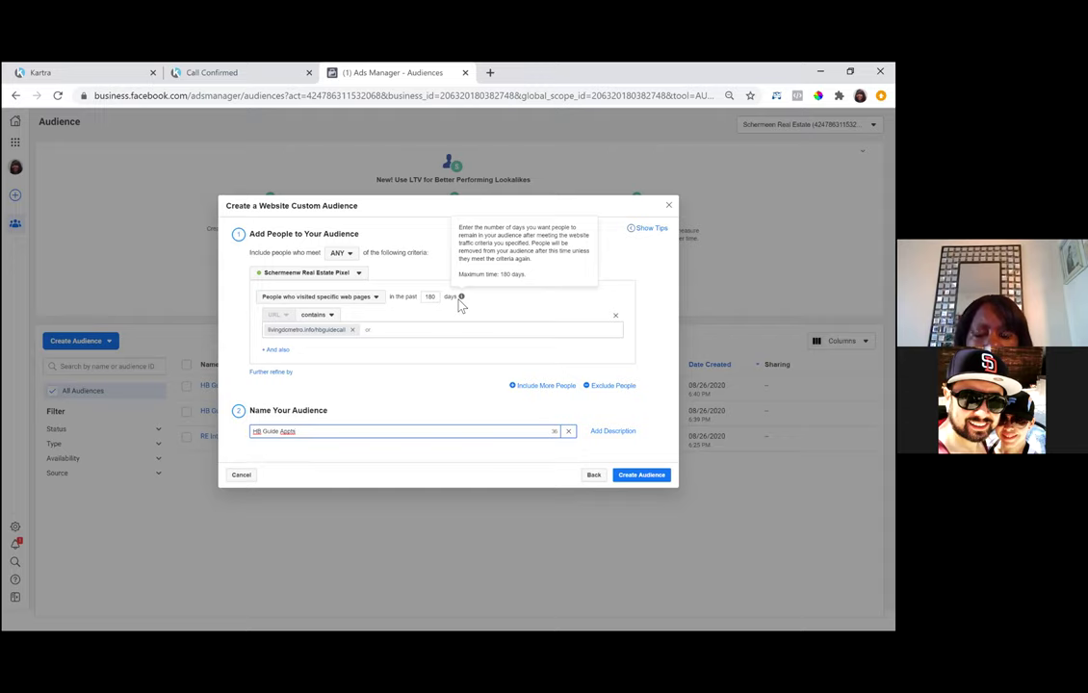
text(in)
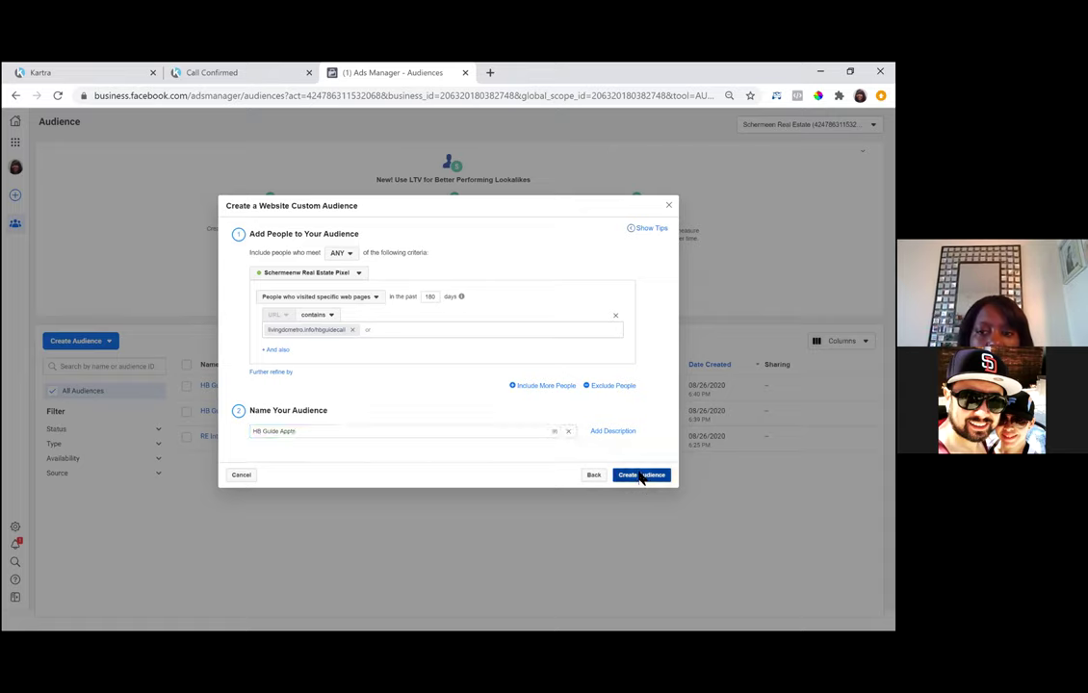
click(641, 476)
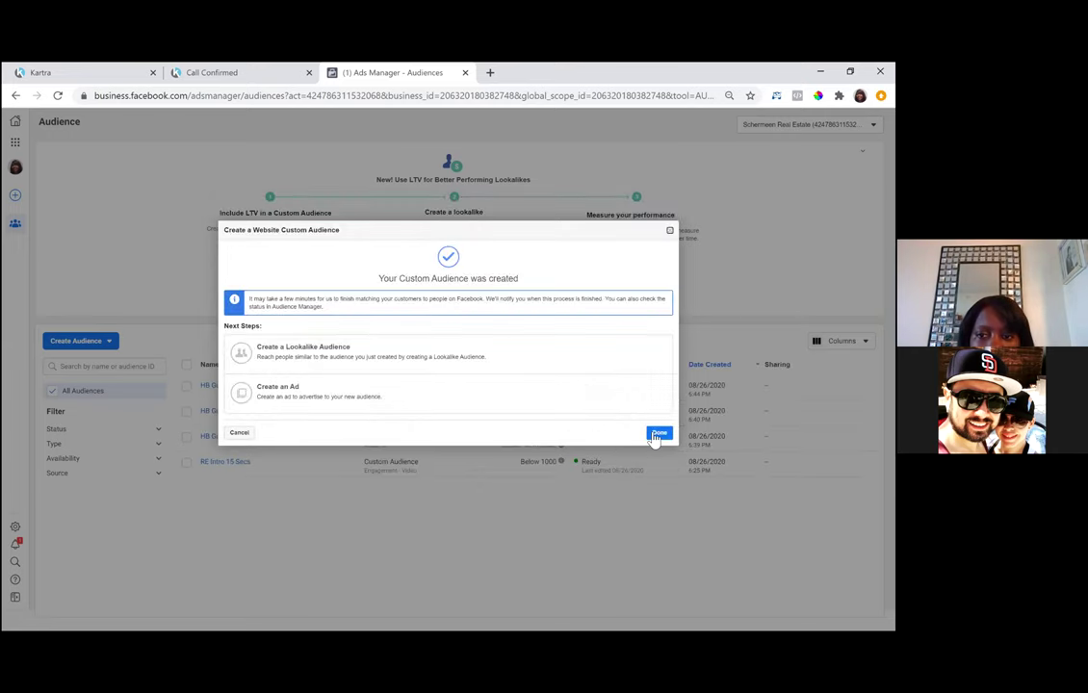
click(657, 432)
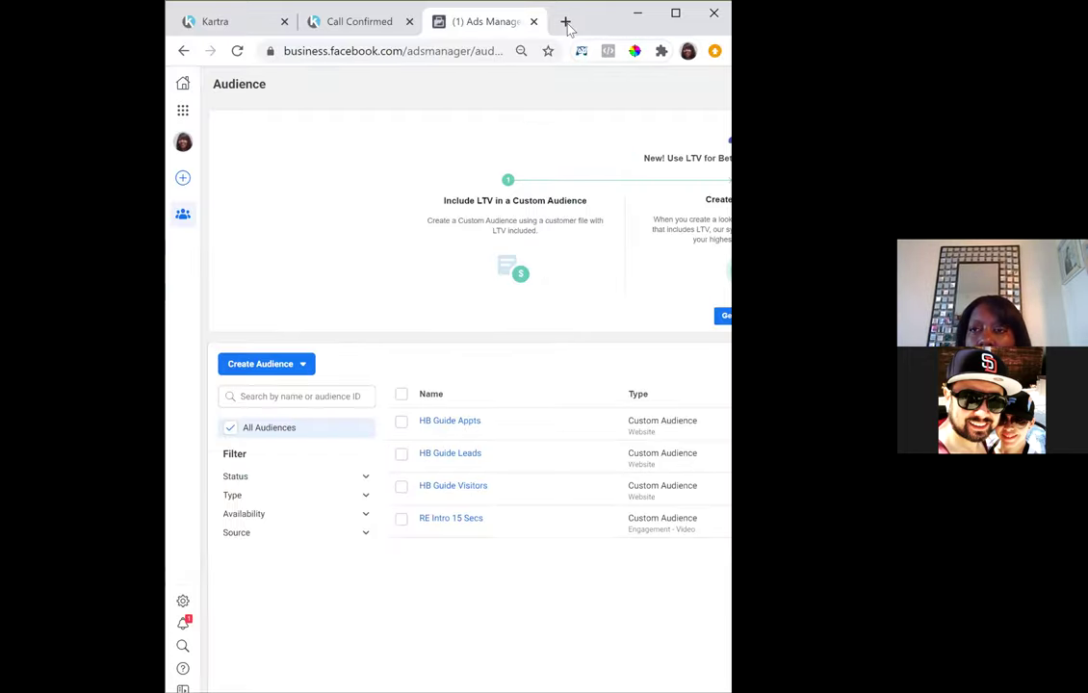
- Open the facebook.com/LivingDCMetro page in a new browser tab and maximize the window
click(490, 72)
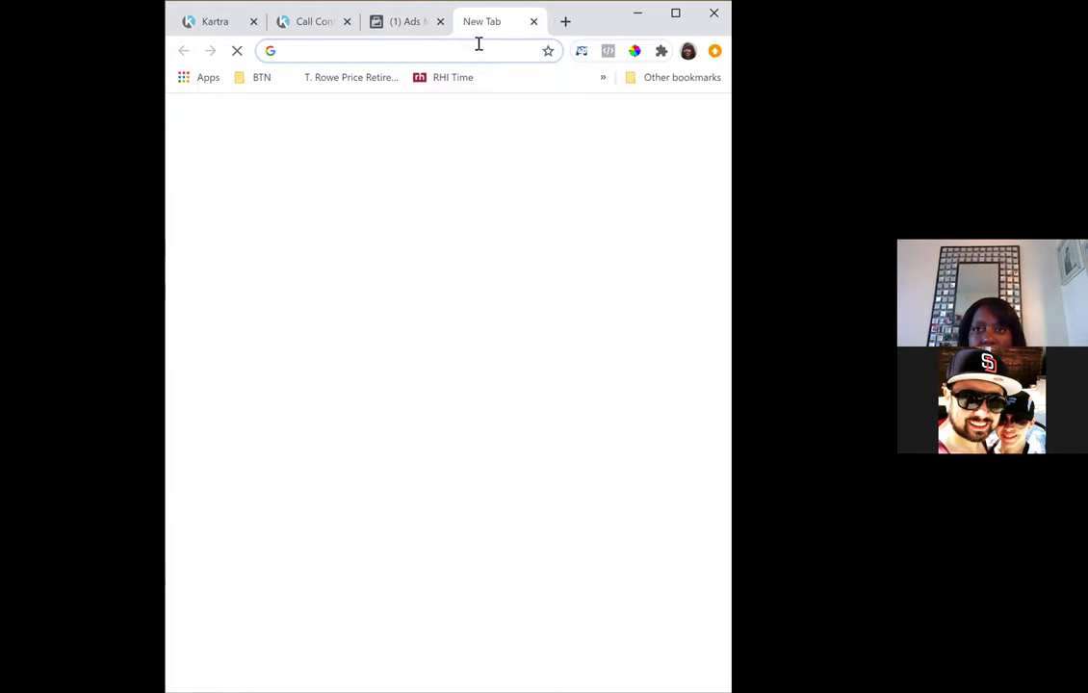
text(livingdcmetro.com)
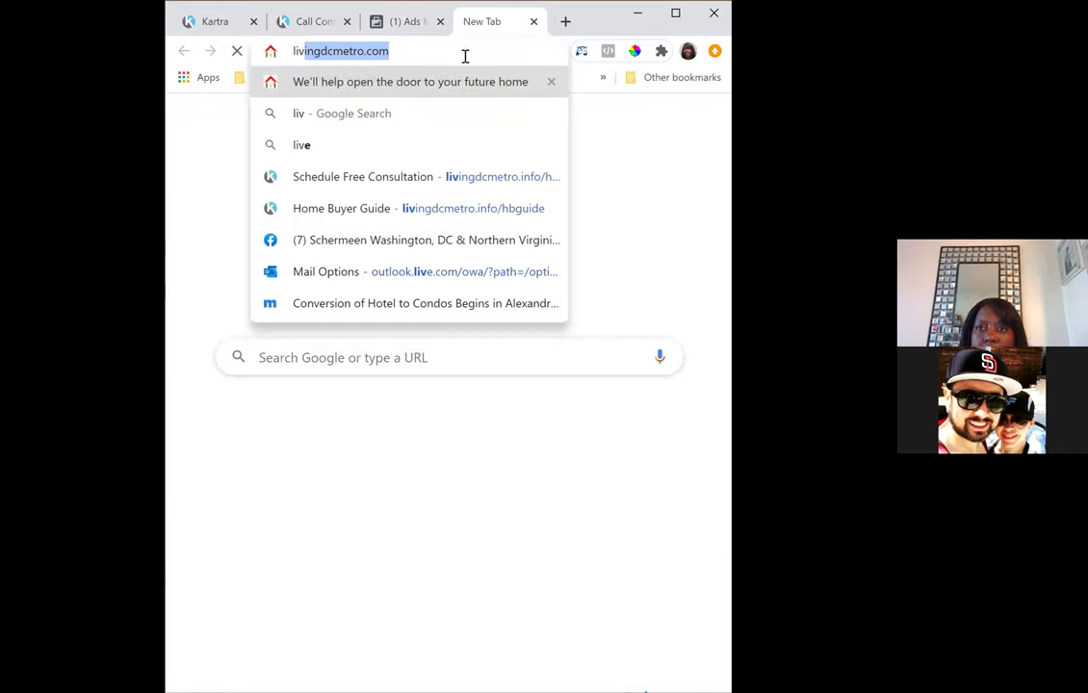
click(472, 243)
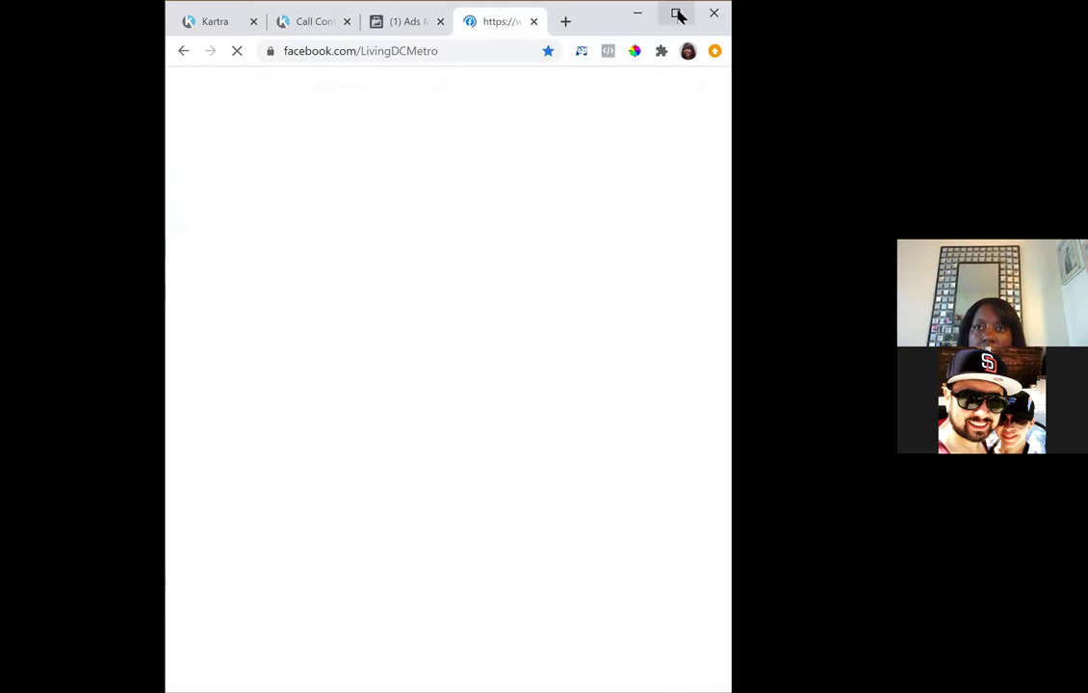
click(678, 14)
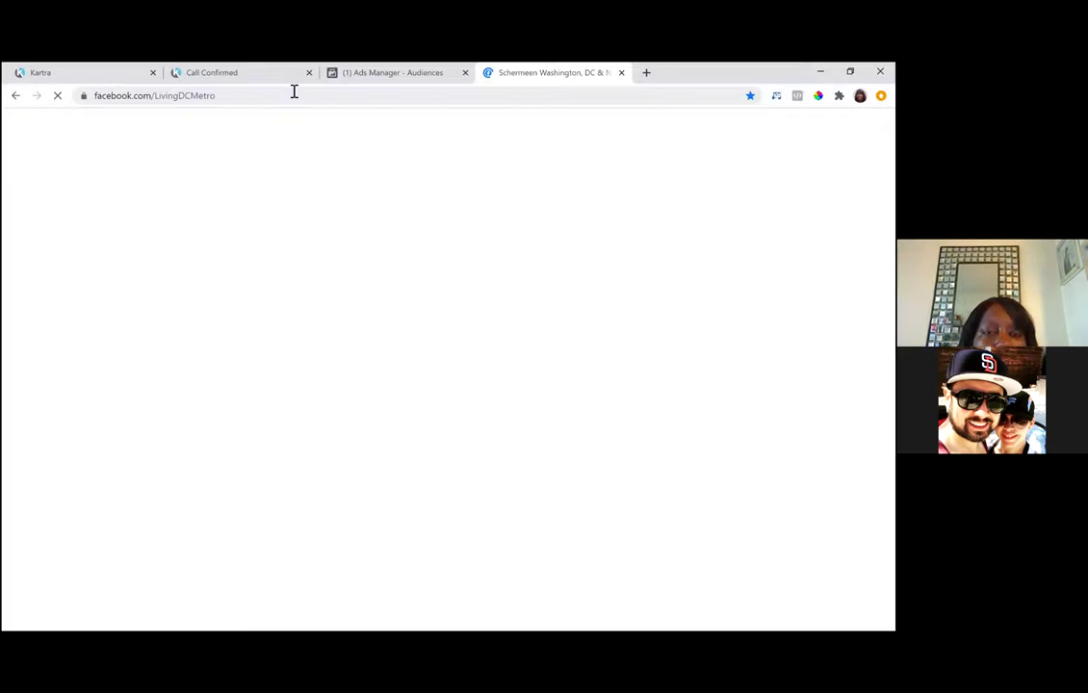
- Return to the Ads Manager audience list and bookmark it under the name Custom Audiences
key(ctrl+Page_Up)
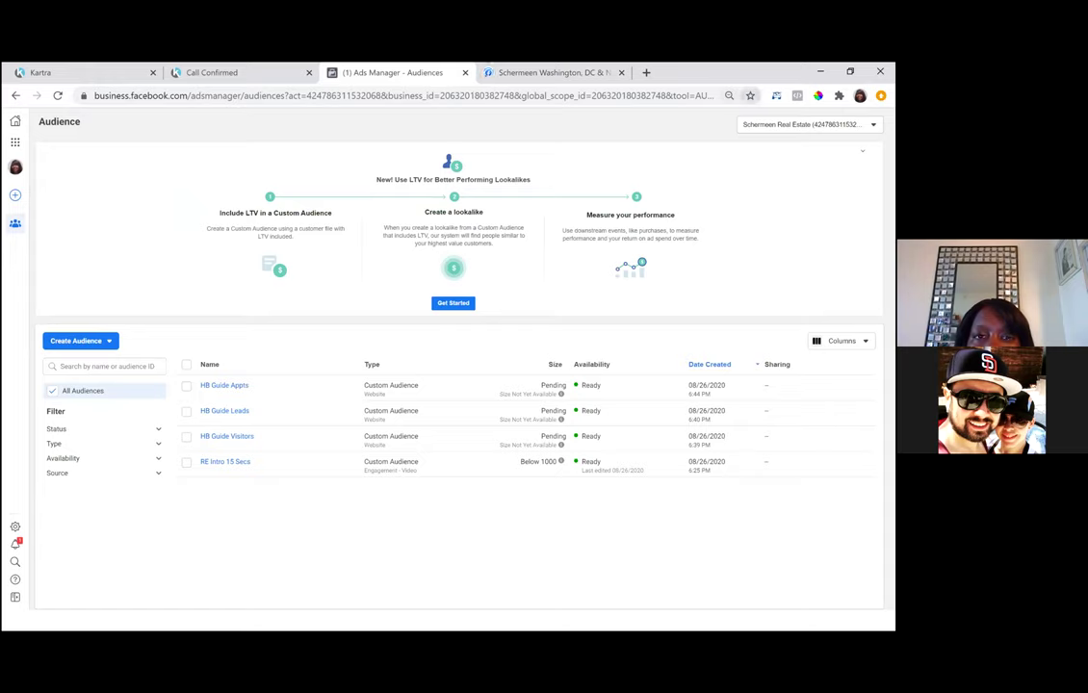
key(ctrl+d)
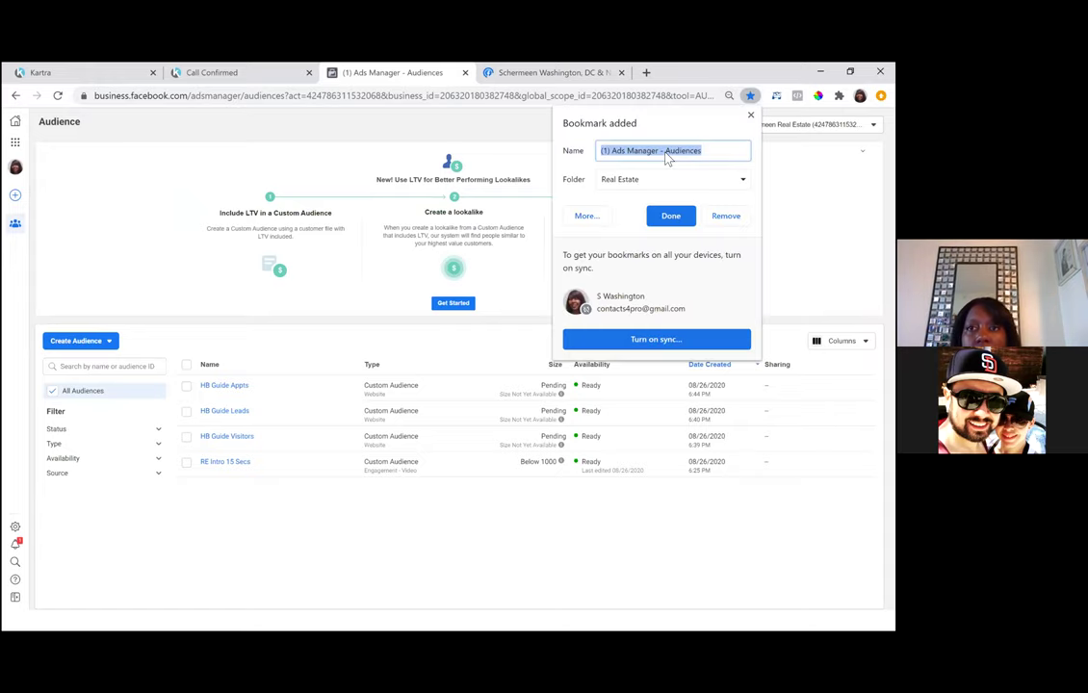
click(668, 151)
key(BackSpace)
key(BackSpace)
key(BackSpace)
key(BackSpace)
key(BackSpace)
key(BackSpace)
key(BackSpace)
key(BackSpace)
key(BackSpace)
key(BackSpace)
key(BackSpace)
key(BackSpace)
key(BackSpace)
key(BackSpace)
key(BackSpace)
key(BackSpace)
key(BackSpace)
text(Custo)
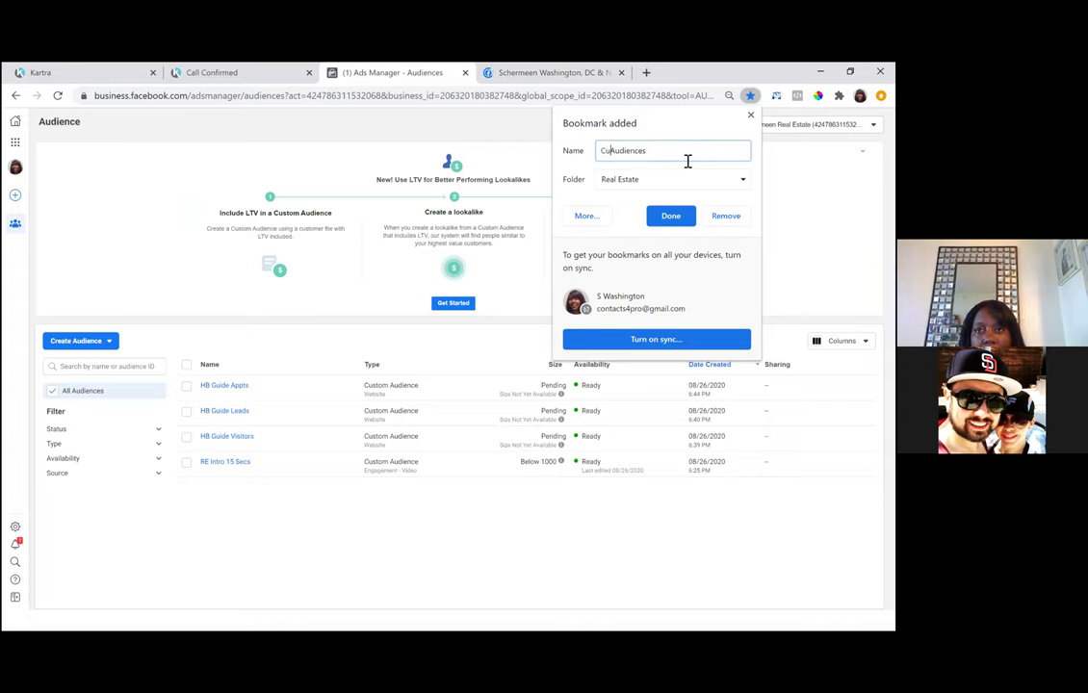
text(m)
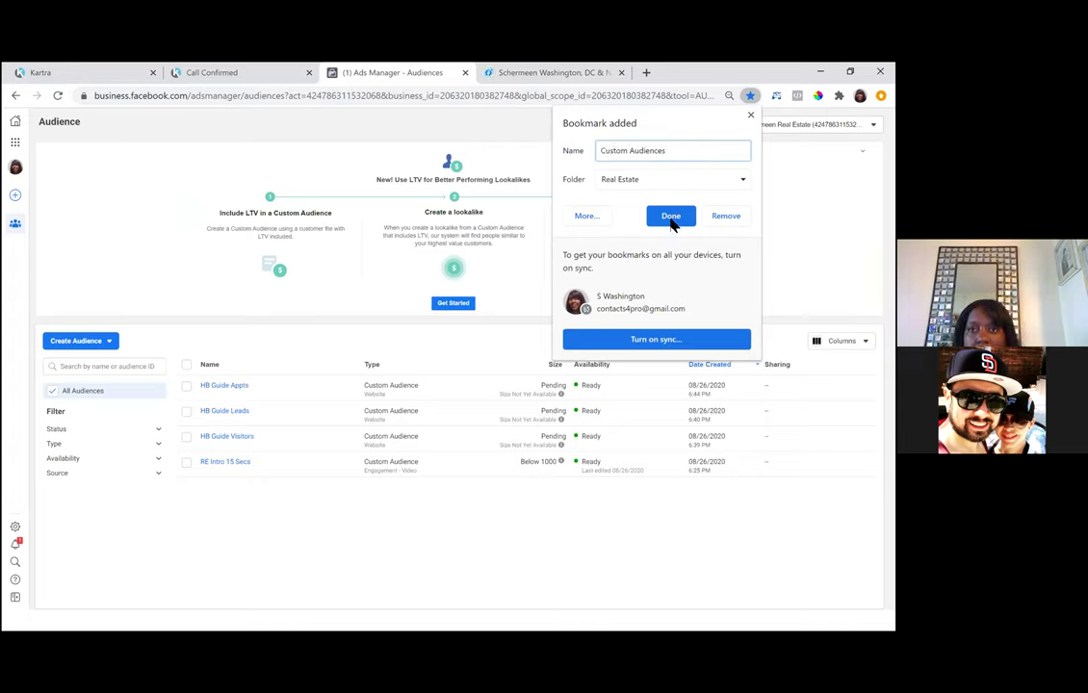
click(671, 220)
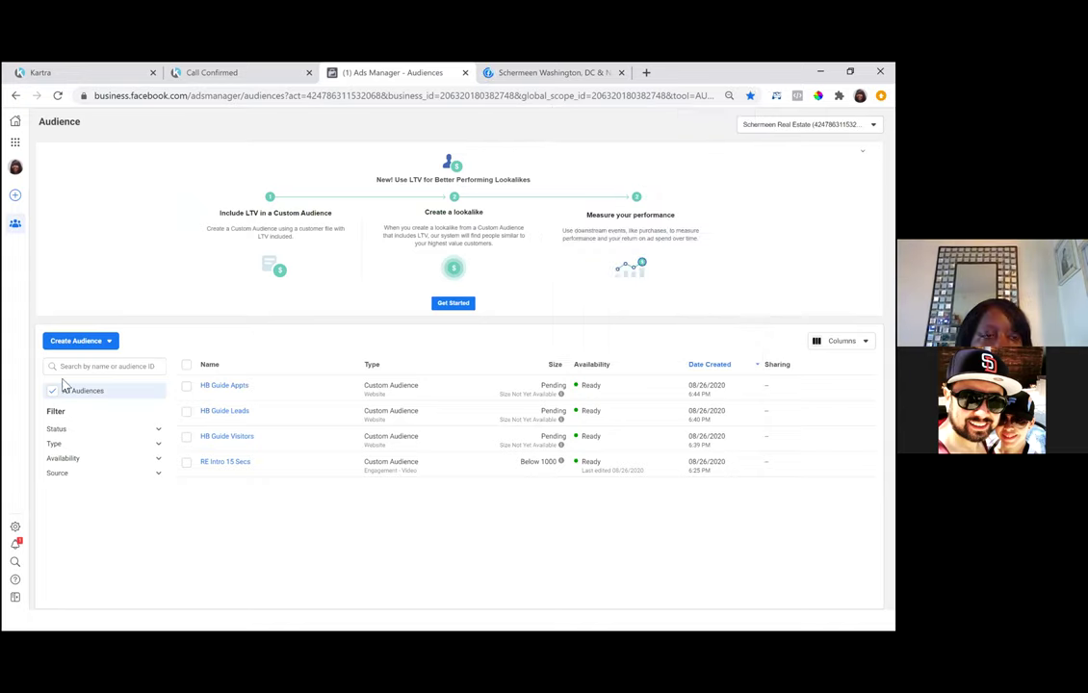
- Start a new campaign from the Ads Manager campaign overview, starting over instead of continuing the saved Conversions draft
click(15, 144)
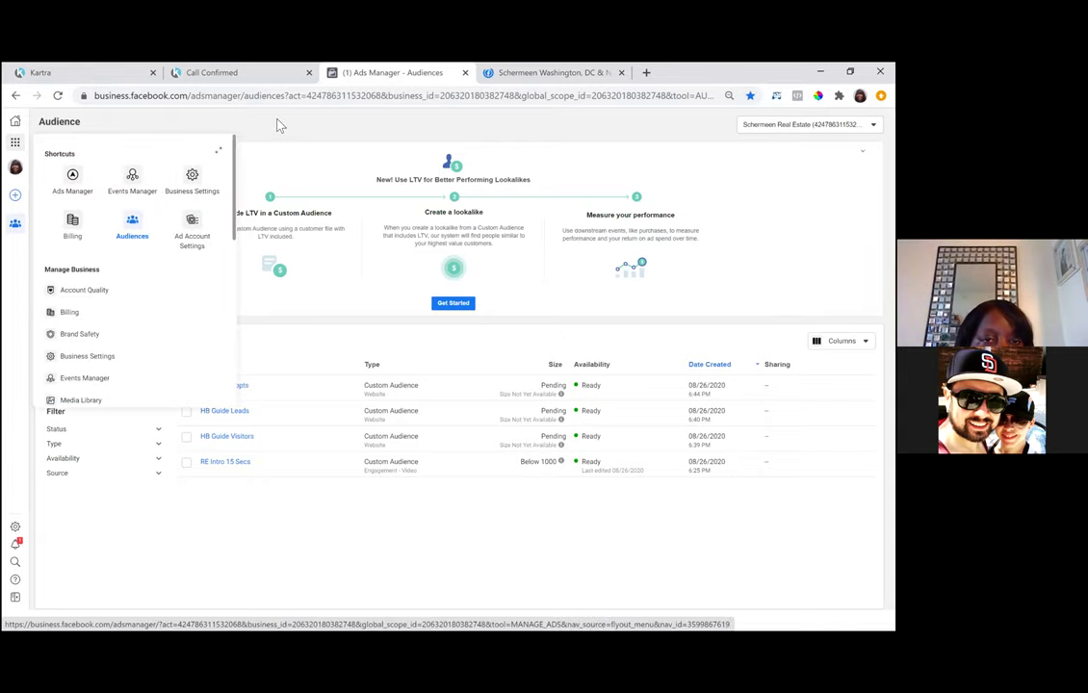
click(71, 182)
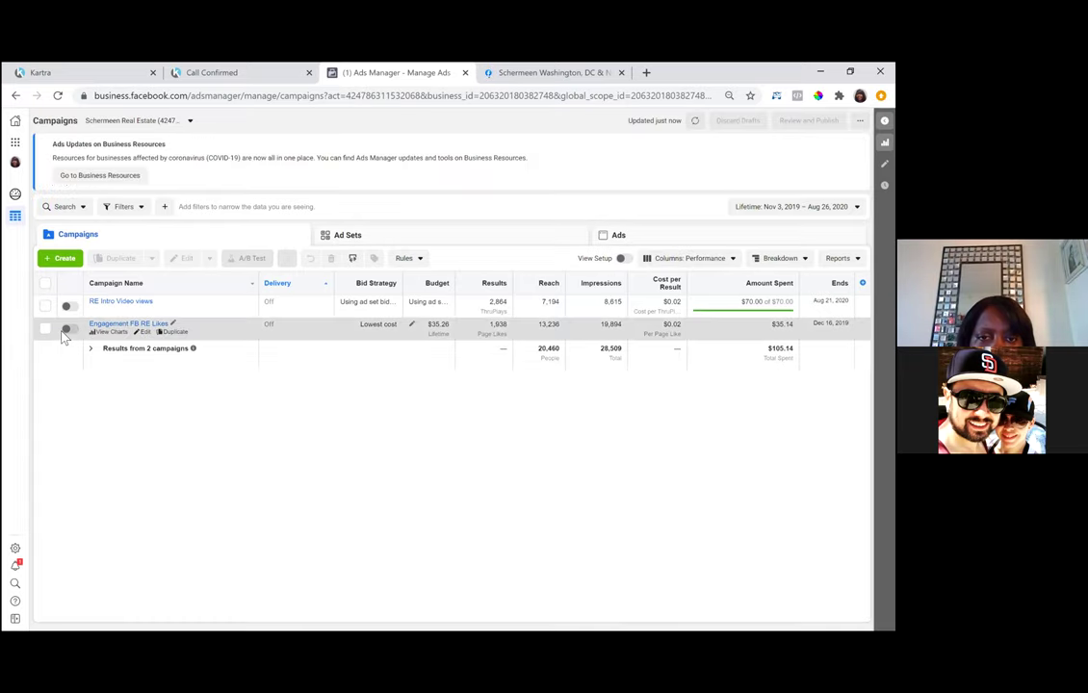
click(61, 262)
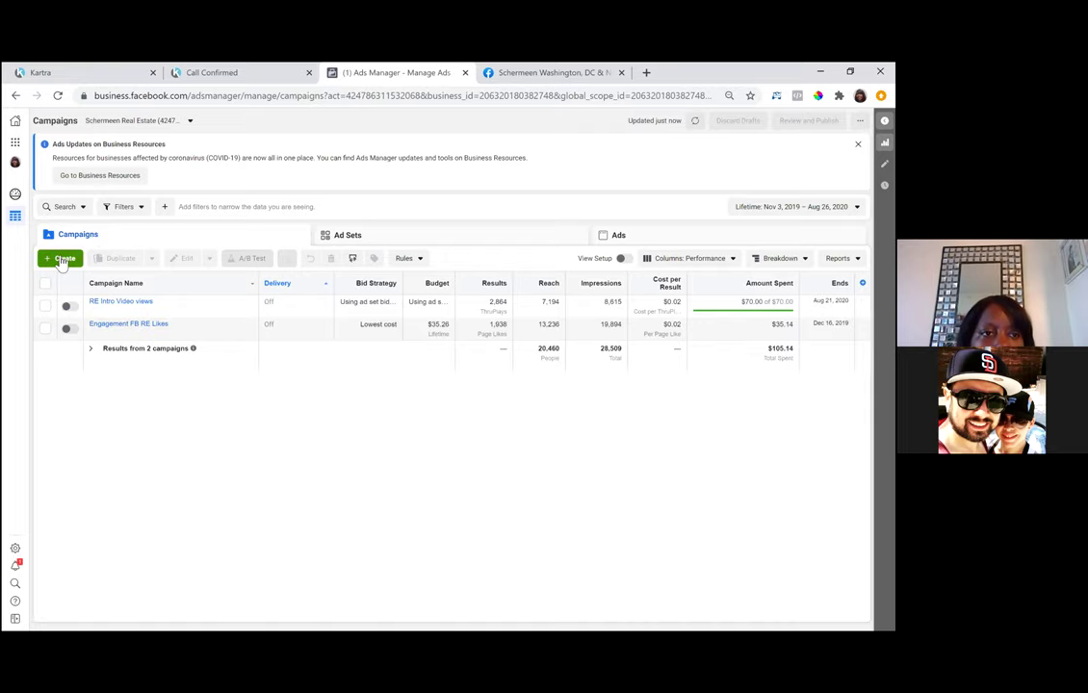
click(62, 259)
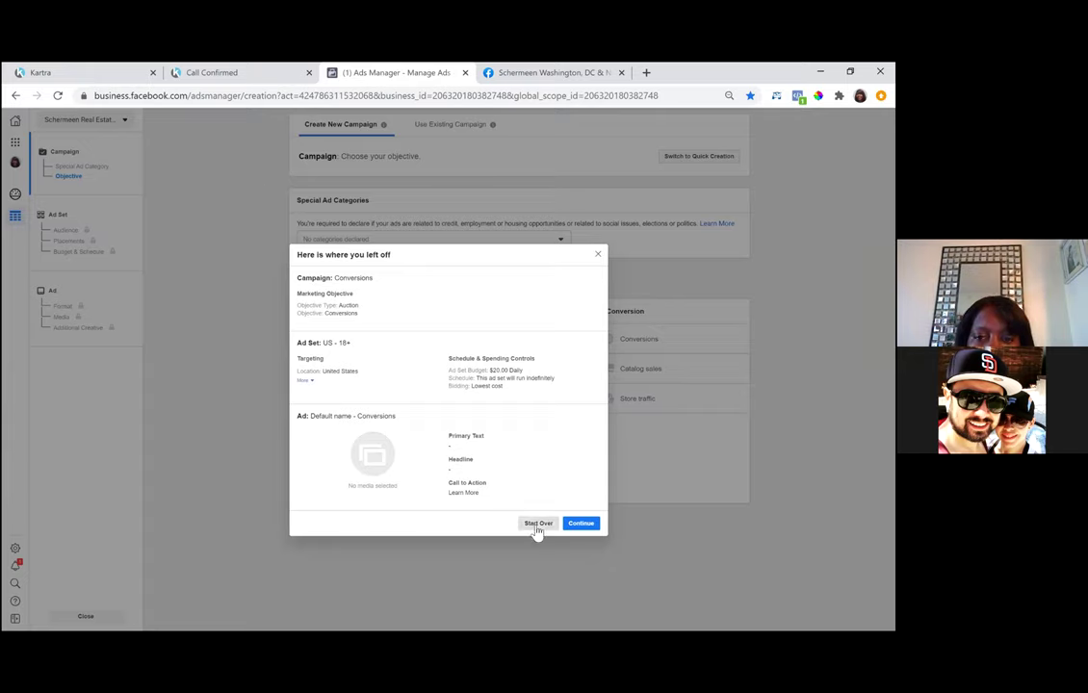
click(561, 245)
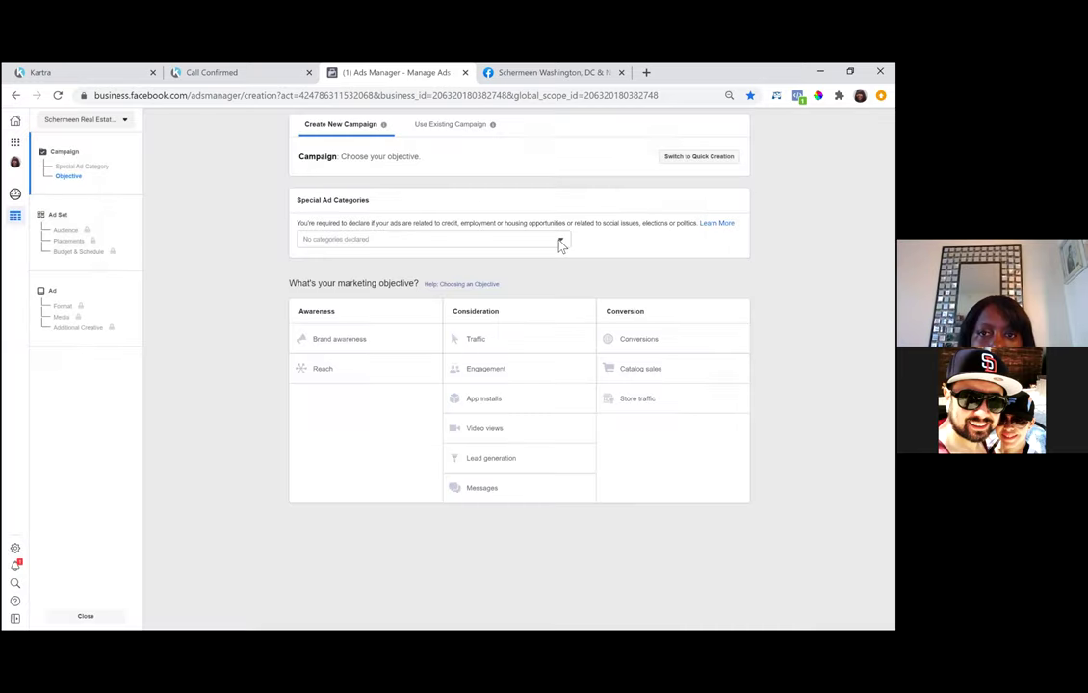
- Declare Housing as the campaign's special ad category and choose Conversions as the marketing objective
click(530, 243)
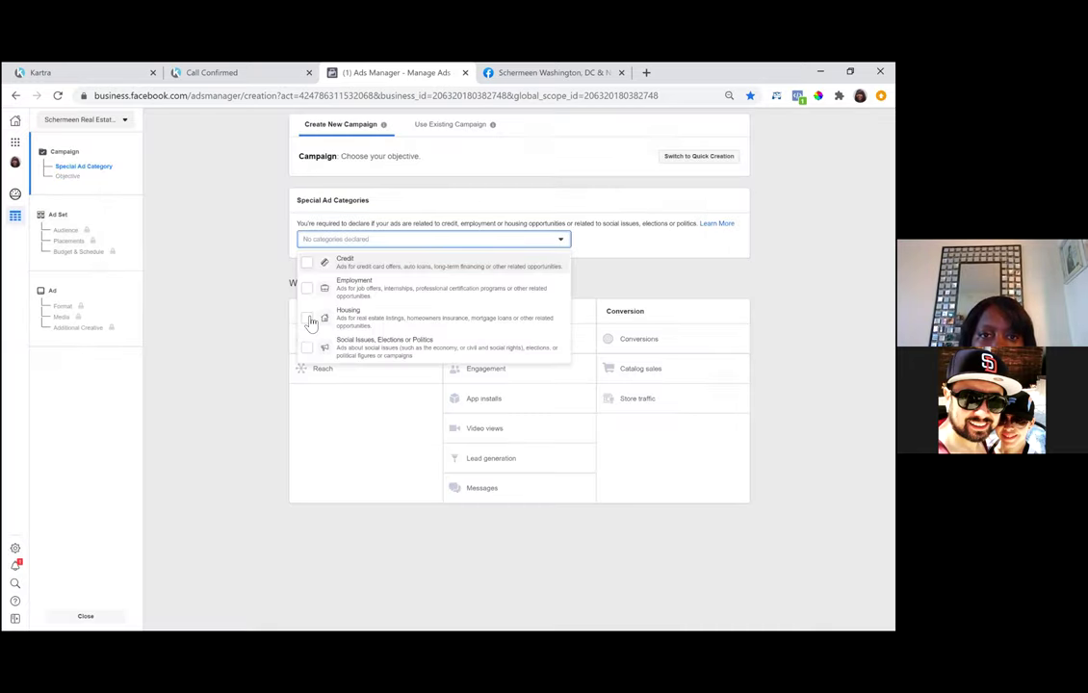
click(309, 320)
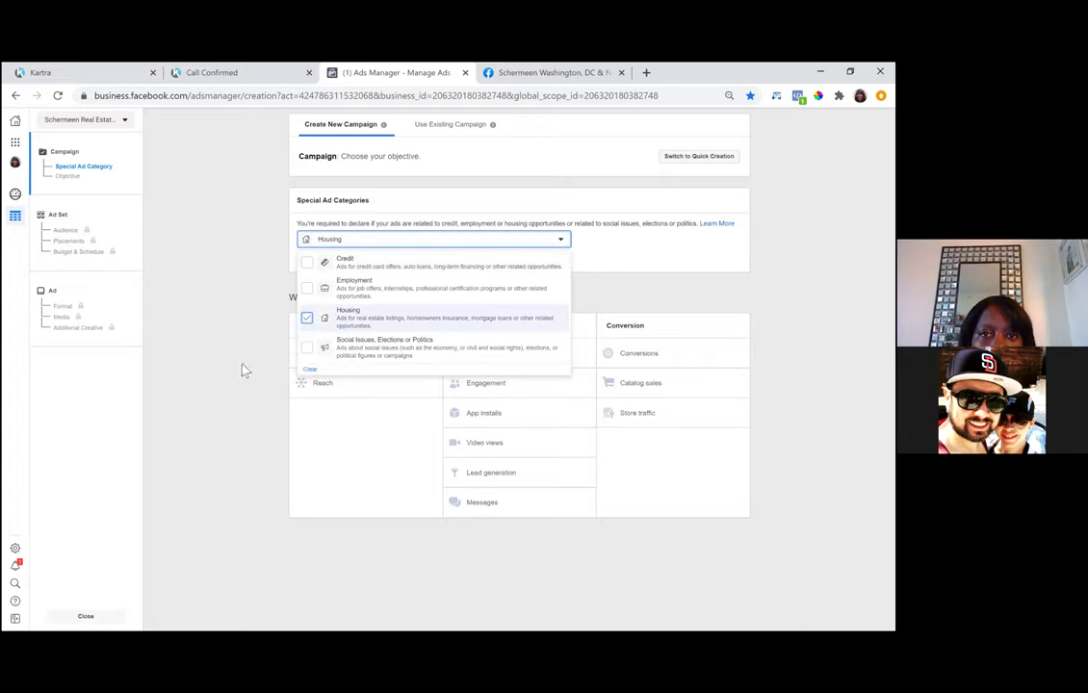
click(378, 520)
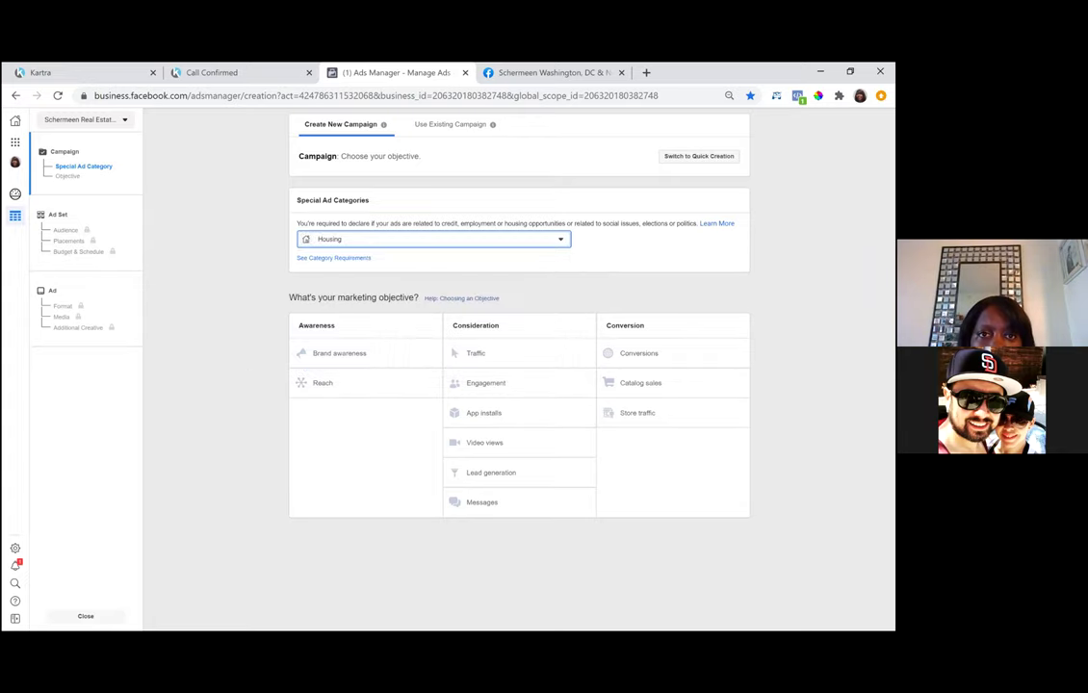
click(644, 356)
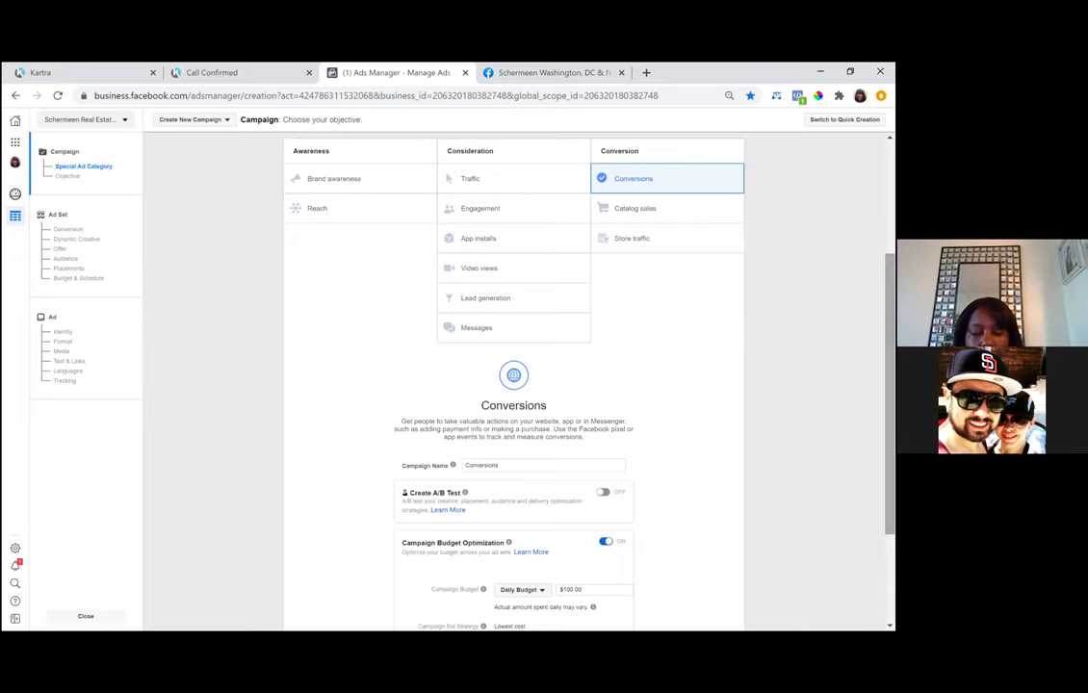
- Name the campaign HB Guide Int Rates Conversions
scroll(637, 389, down, 2)
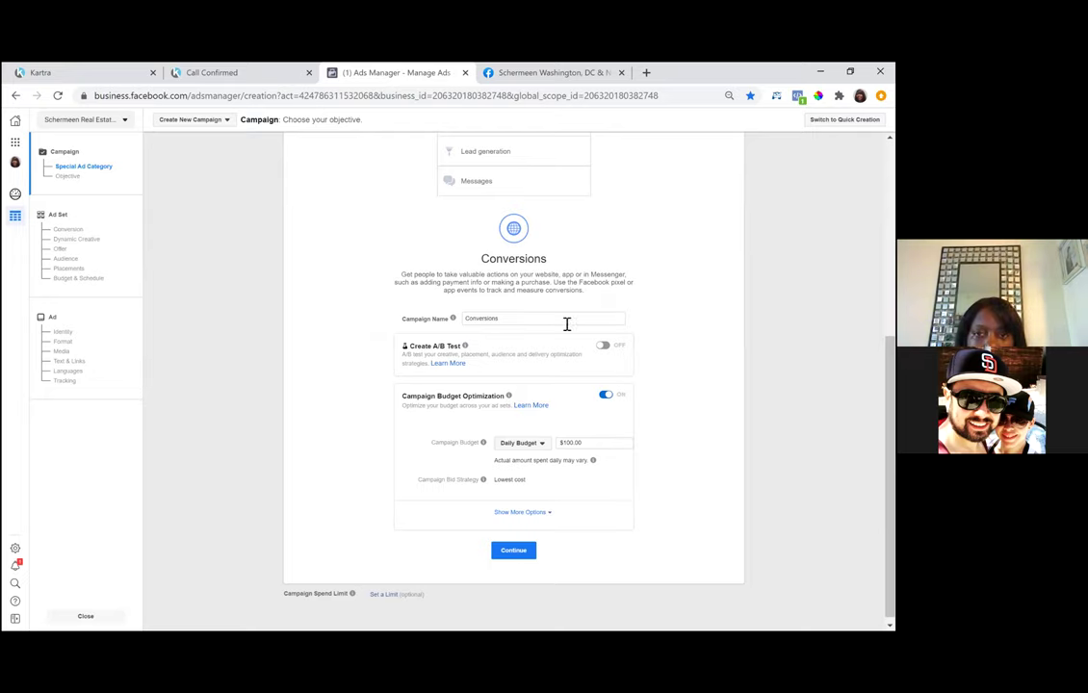
click(466, 319)
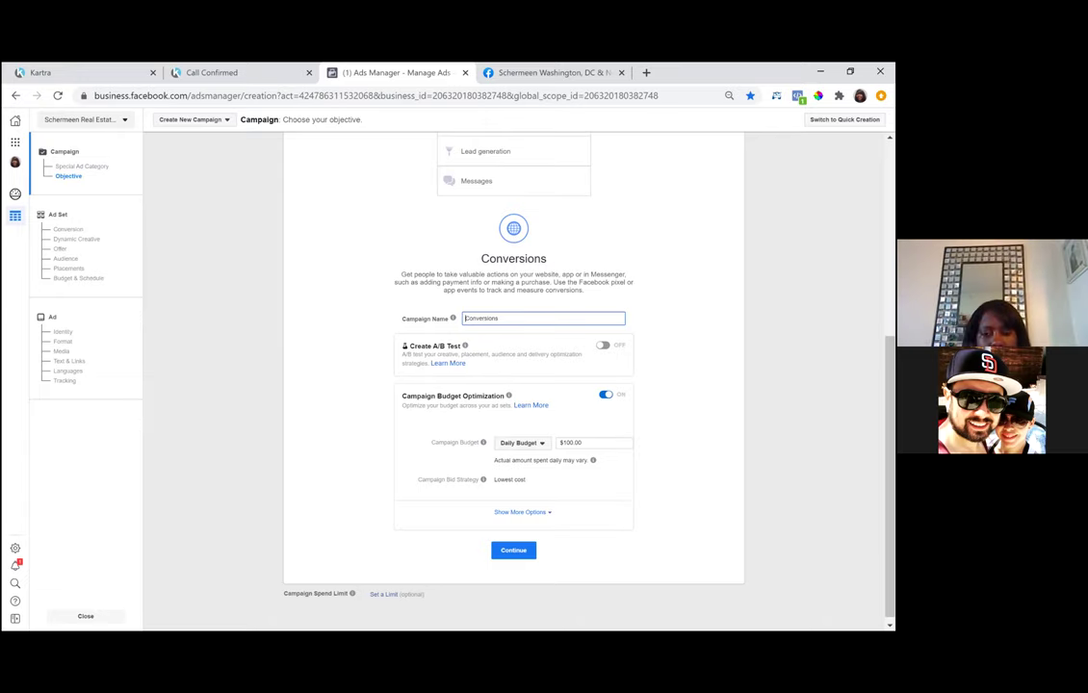
text(H)
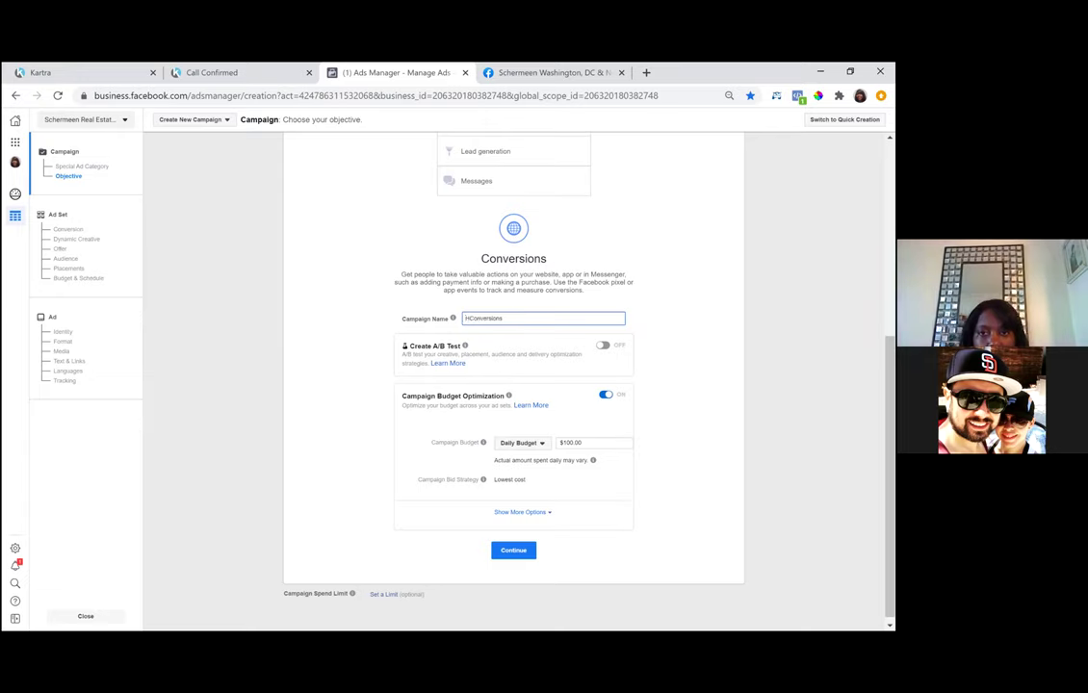
text(B)
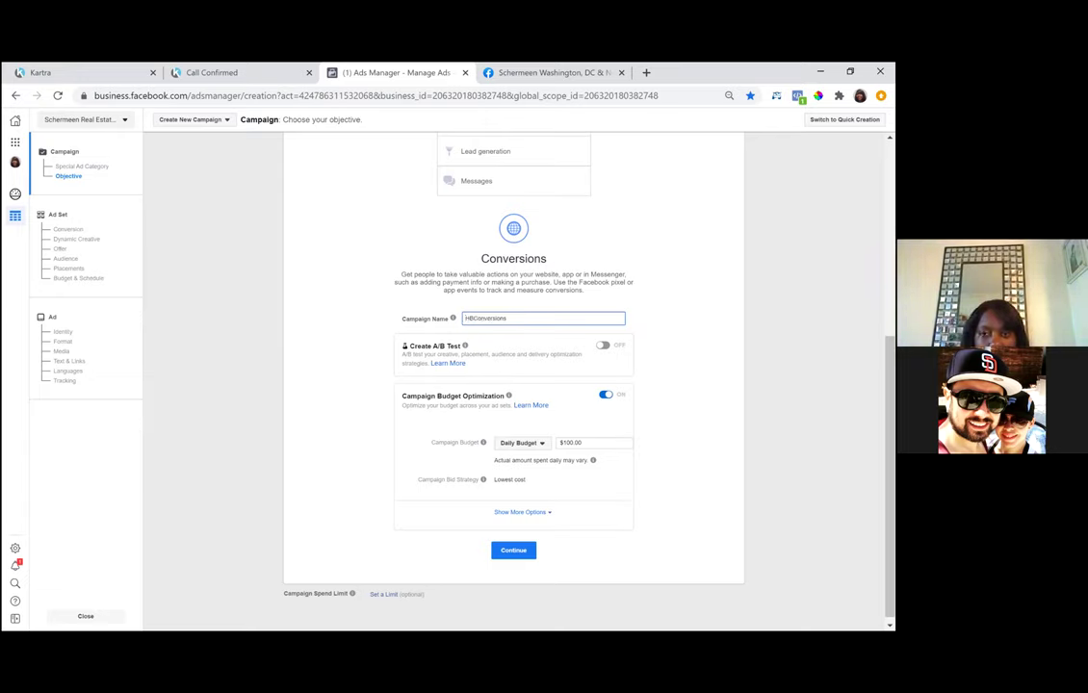
key(BackSpace)
key(BackSpace)
text(HB)
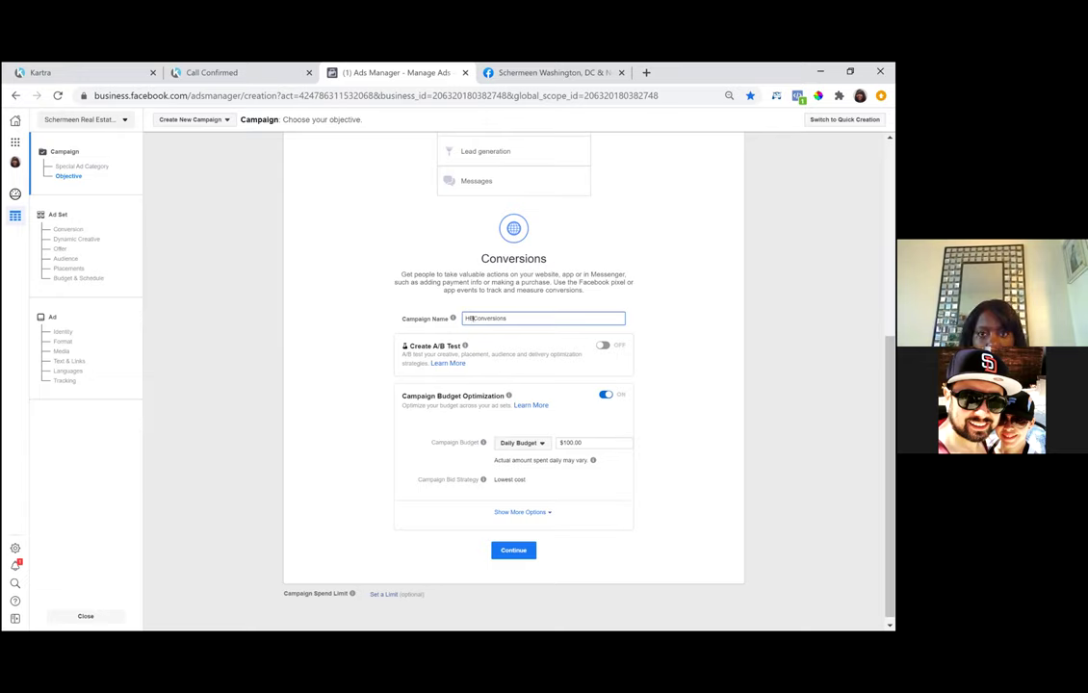
text( Guide)
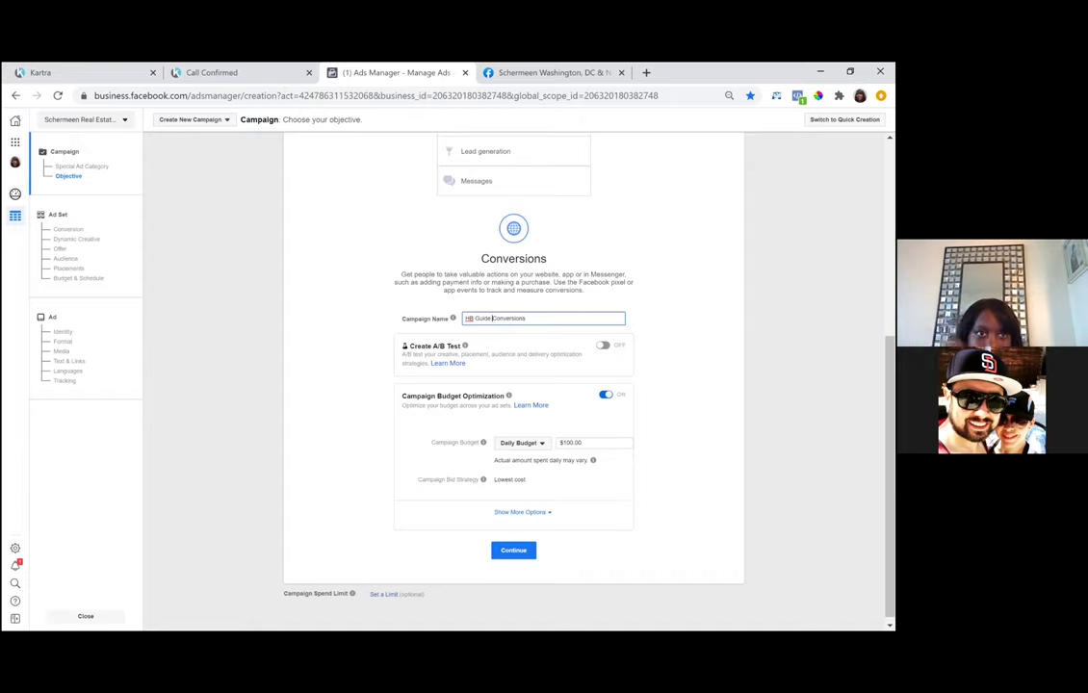
text( Int Rates)
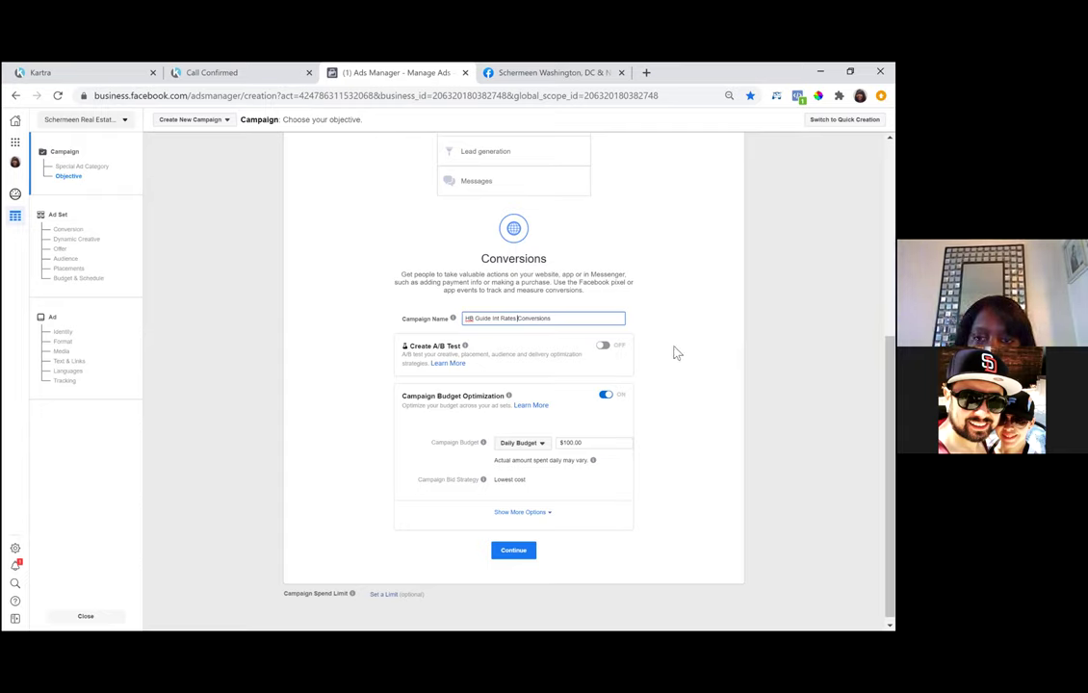
- Turn off Campaign Budget Optimization, copy the campaign name, and continue to the ad set settings
click(605, 396)
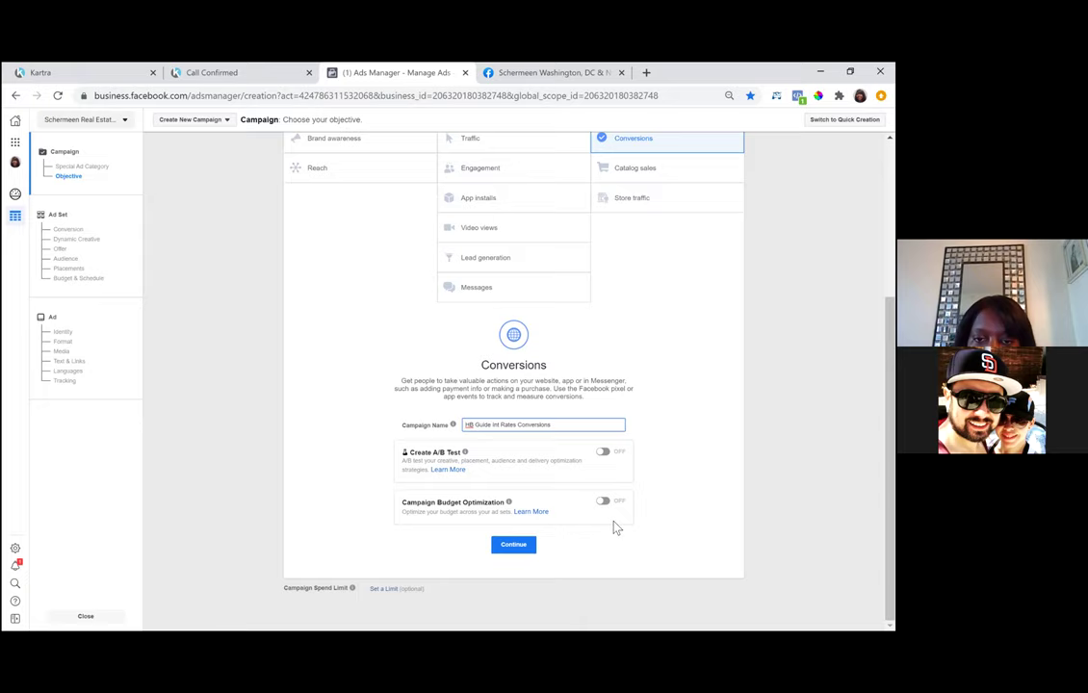
click(511, 547)
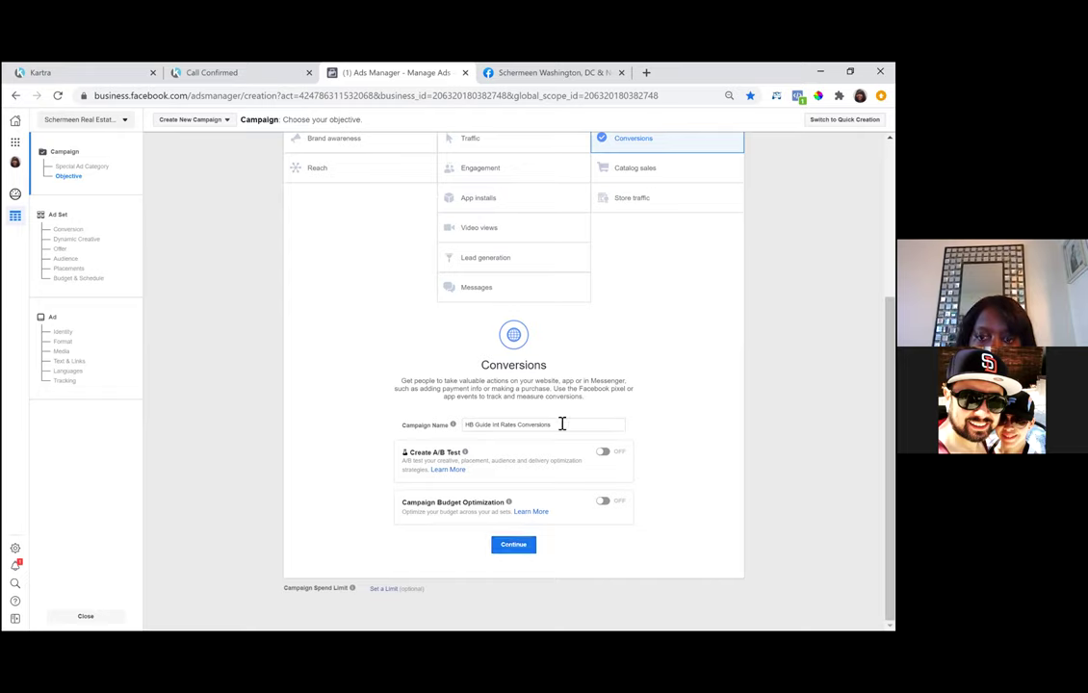
drag(562, 422, 449, 440)
key(ctrl+c)
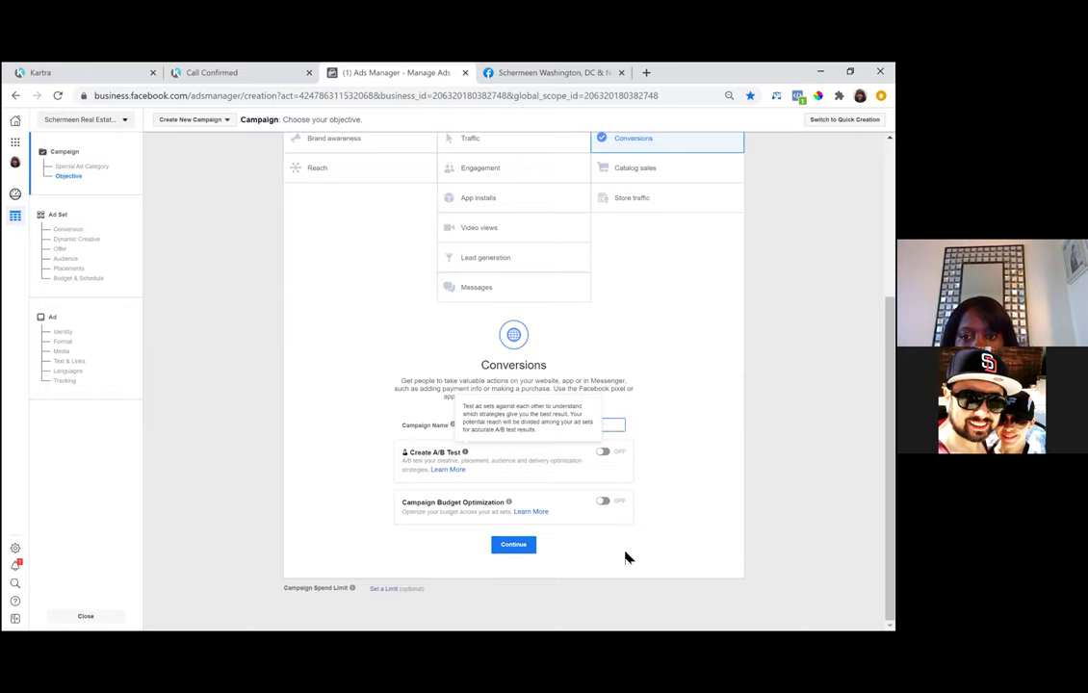
click(511, 547)
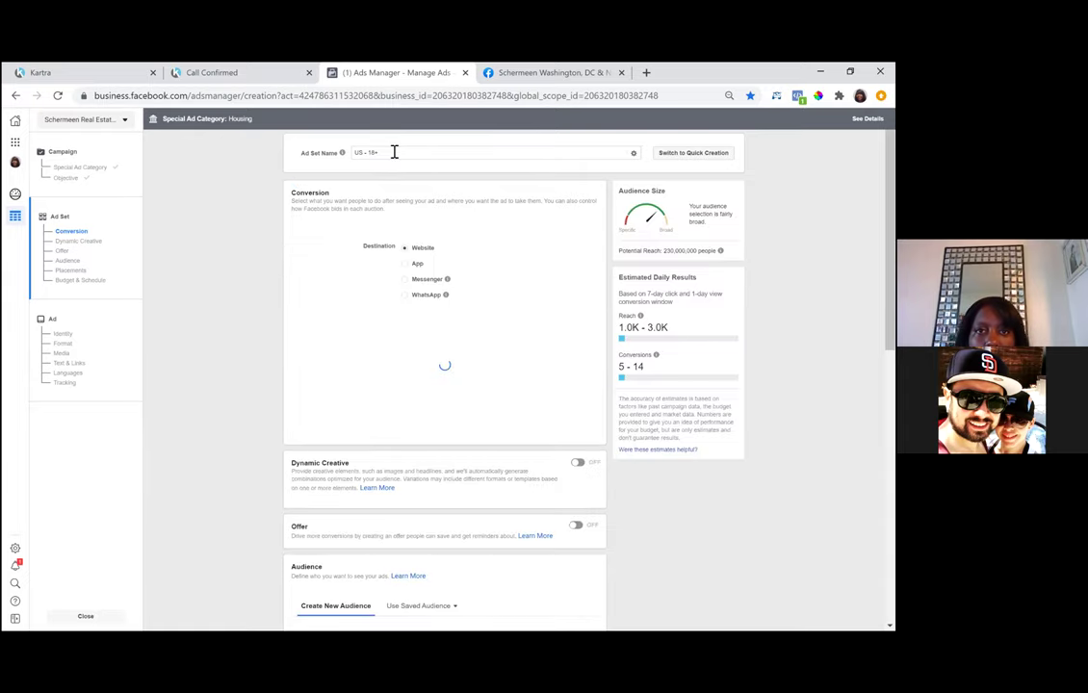
- Replace the default ad set name with HB Guide Falls Church, reusing the start of the copied campaign name
click(393, 154)
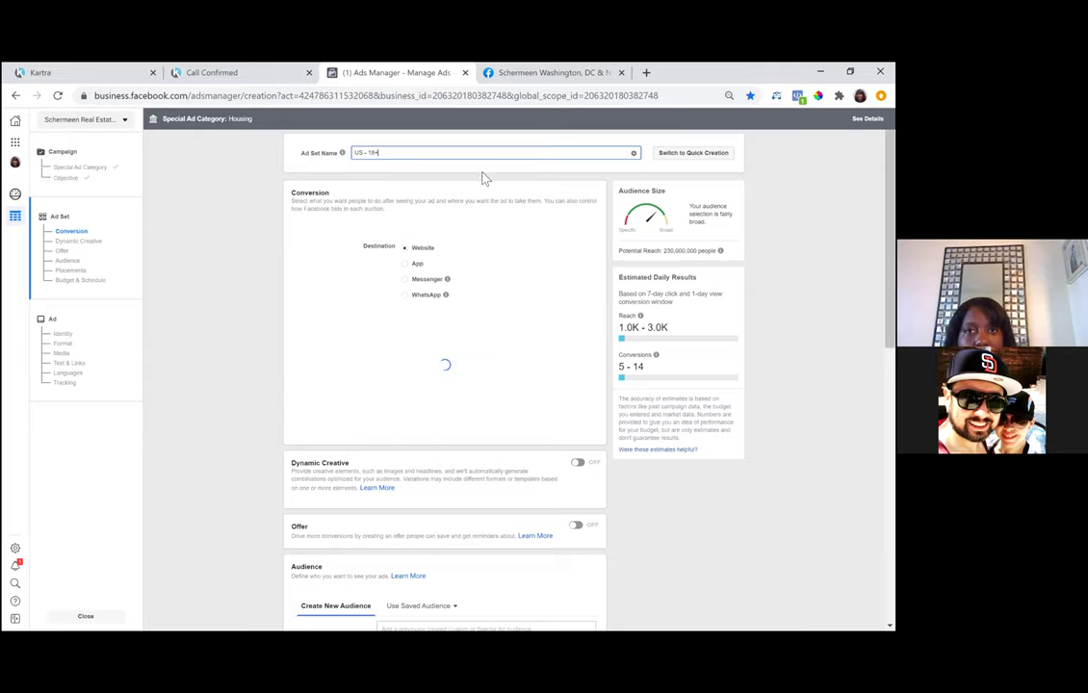
key(ctrl+a)
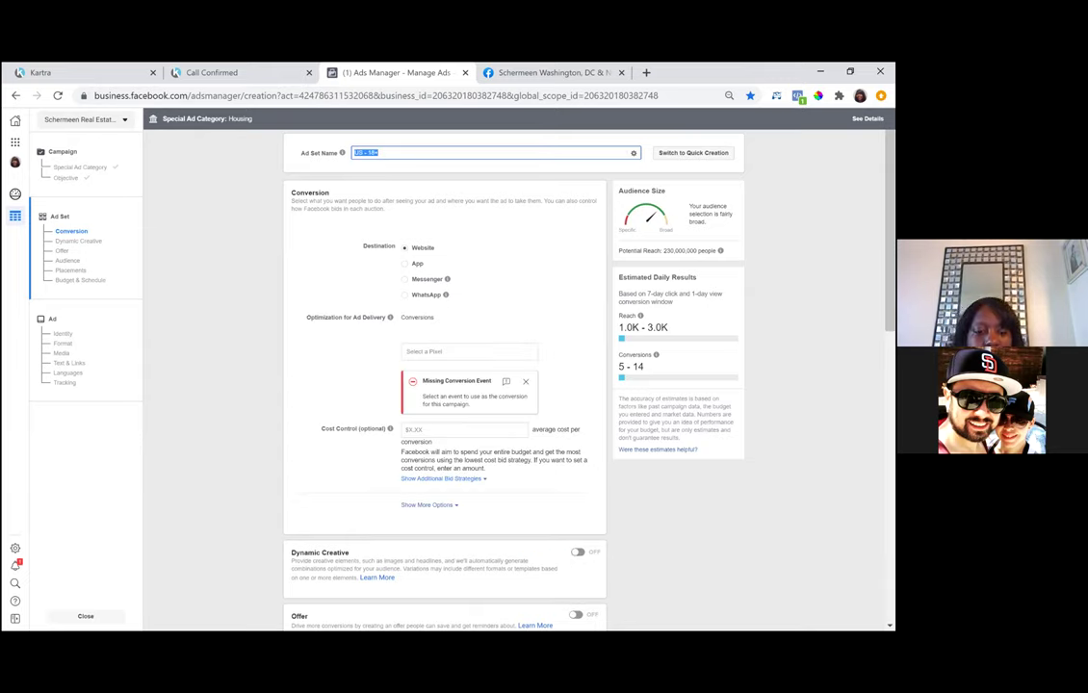
key(ctrl+v)
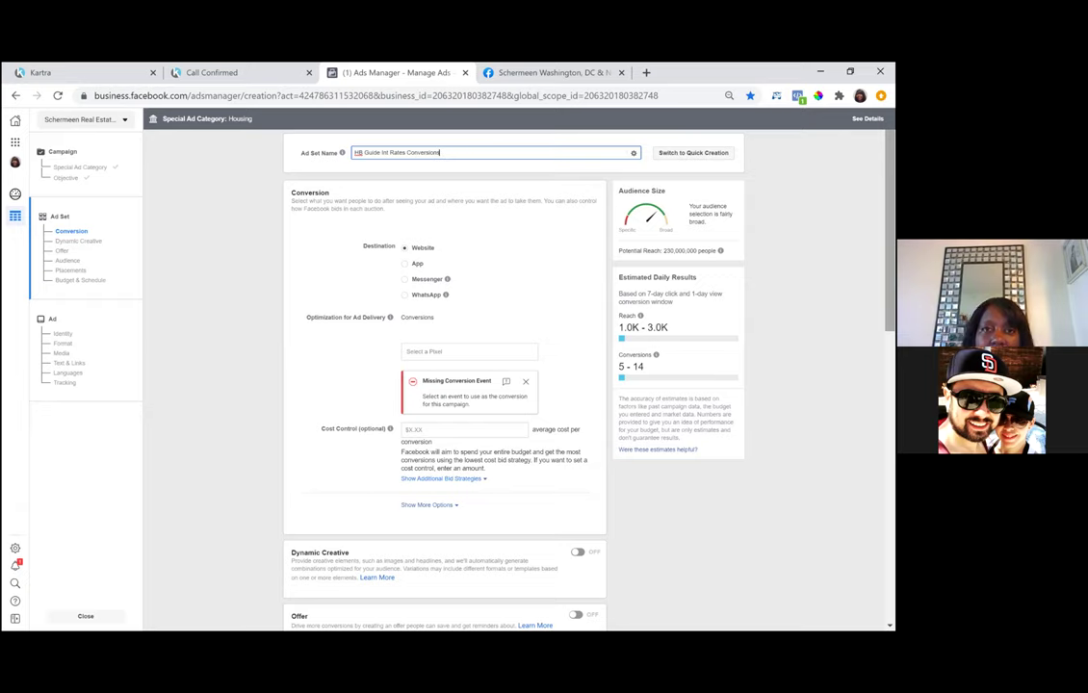
key(BackSpace)
key(BackSpace)
key(BackSpace)
key(BackSpace)
key(BackSpace)
key(BackSpace)
key(BackSpace)
key(BackSpace)
key(BackSpace)
key(BackSpace)
key(BackSpace)
key(BackSpace)
key(BackSpace)
key(BackSpace)
key(BackSpace)
key(BackSpace)
key(BackSpace)
key(BackSpace)
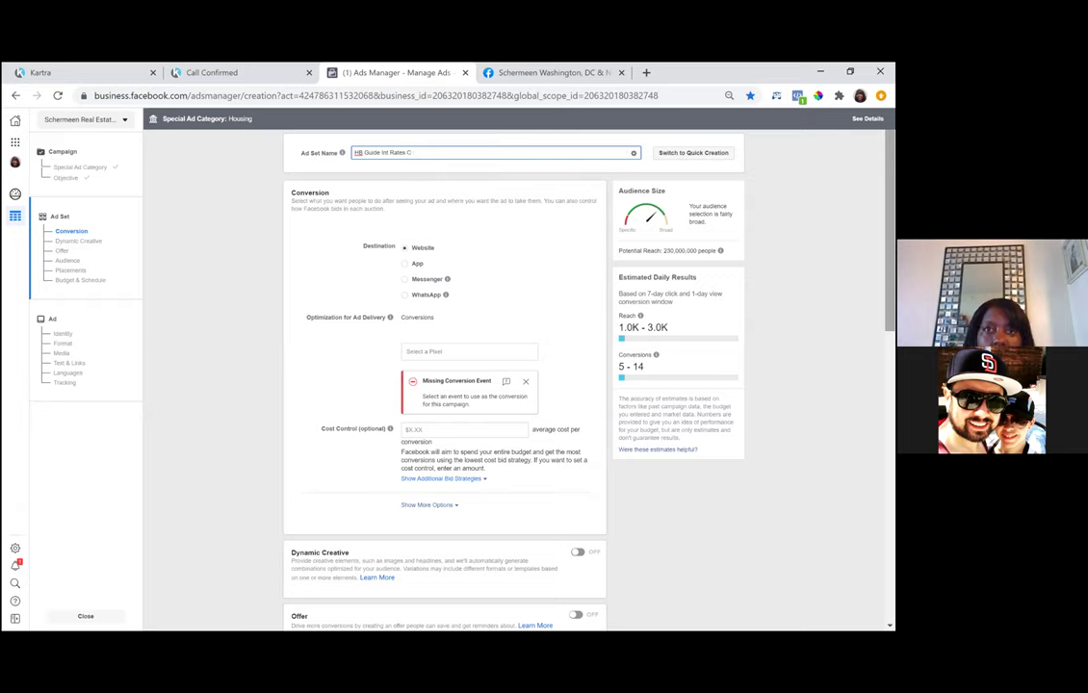
key(BackSpace)
key(BackSpace)
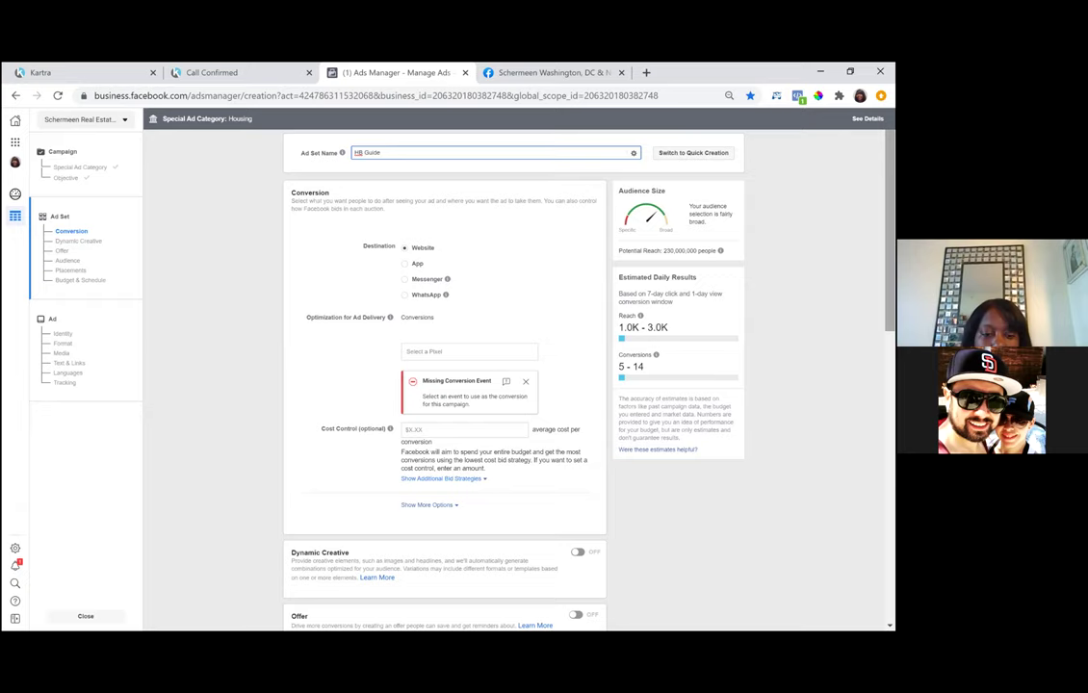
text(FA)
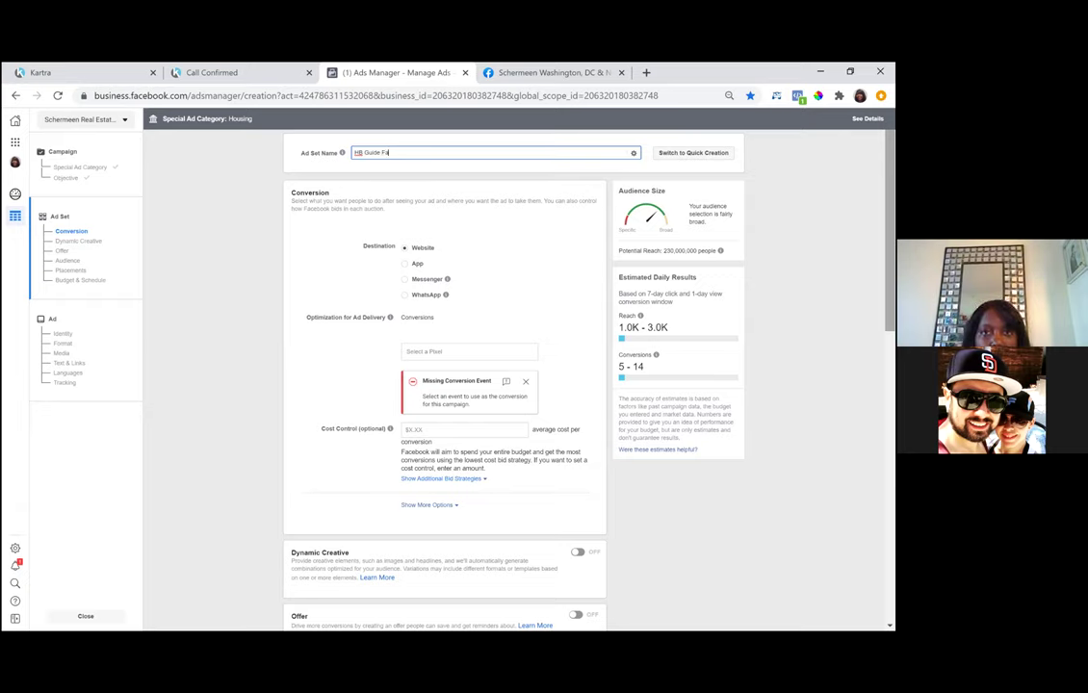
text(lls Churc)
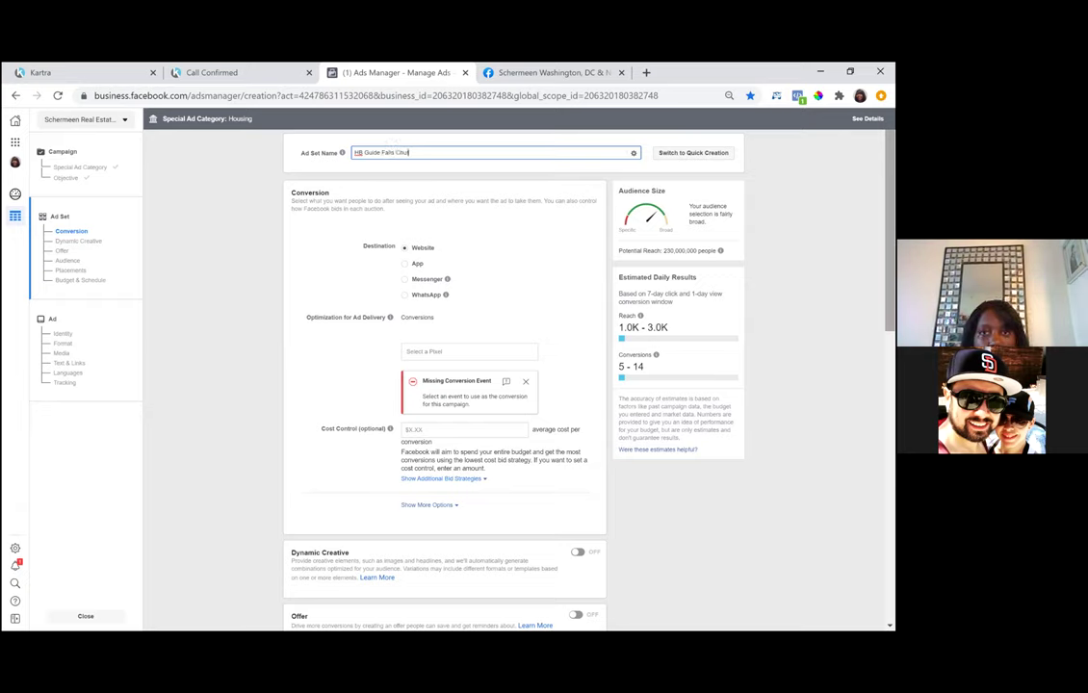
text(h)
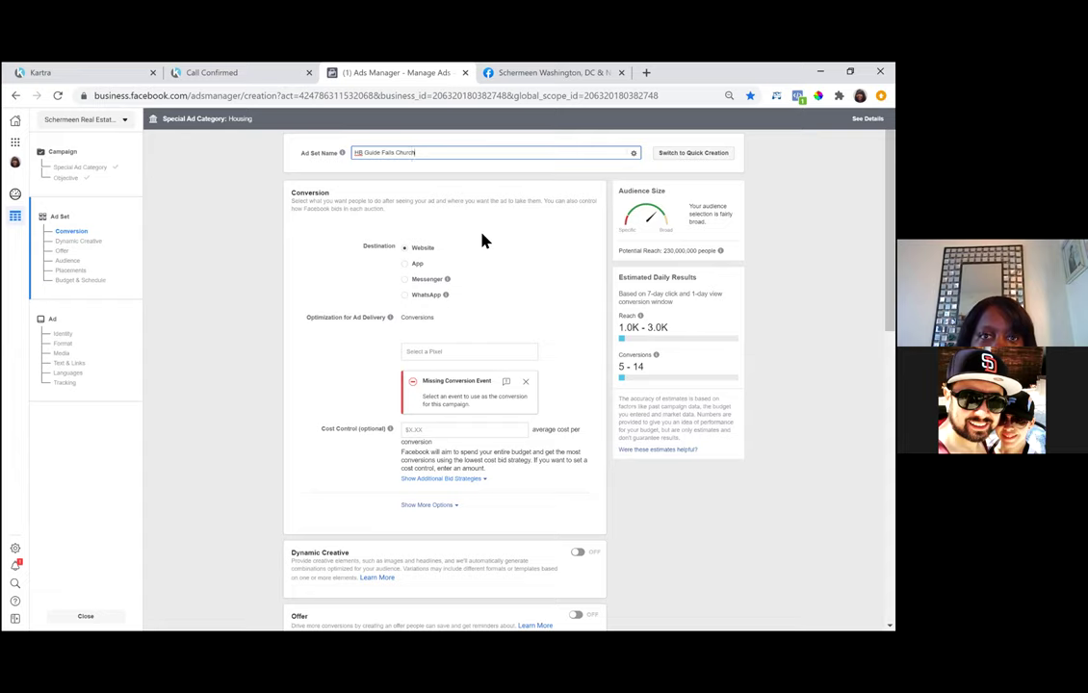
- Select the Schermeenw Real Estate Pixel and choose HB Guide Leads as the ad set's conversion event
click(423, 352)
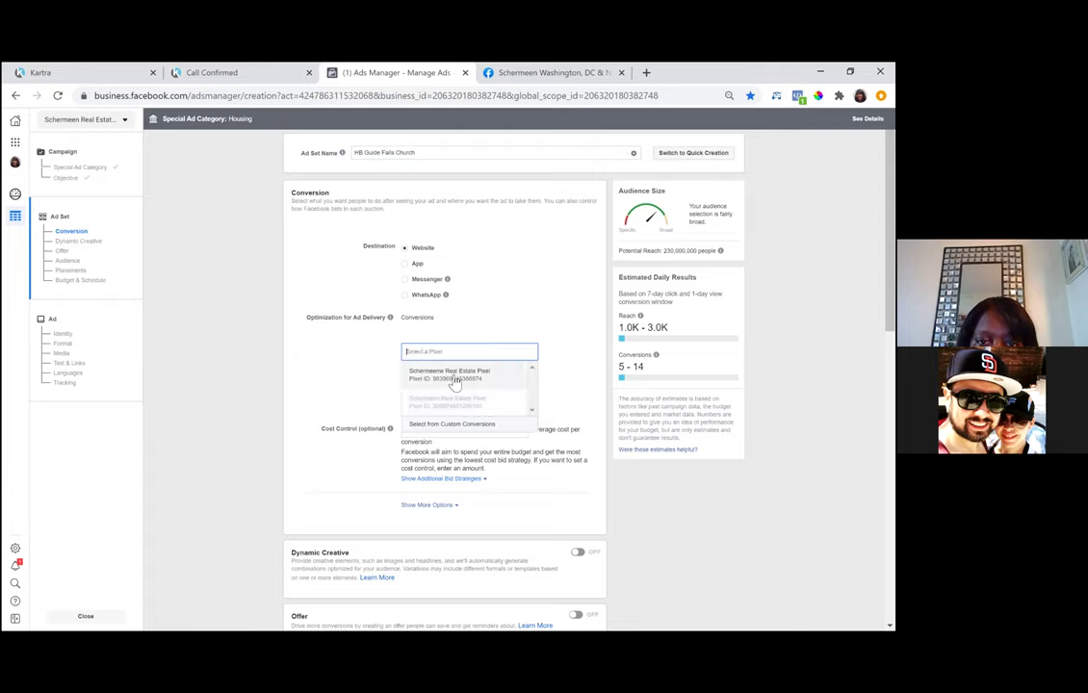
click(454, 378)
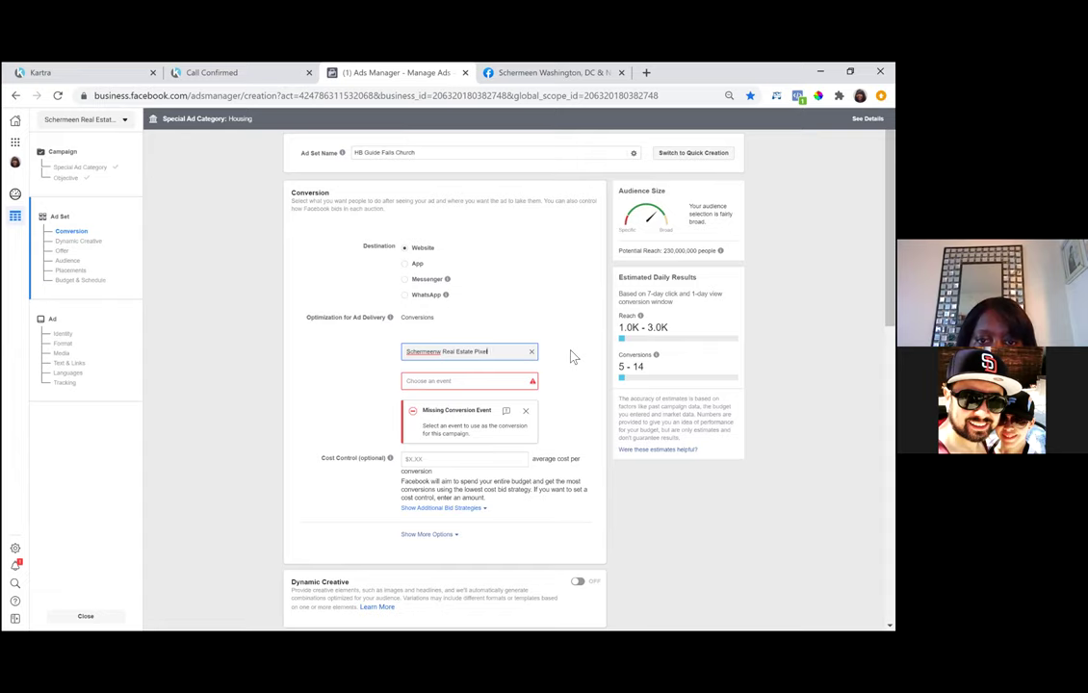
click(479, 382)
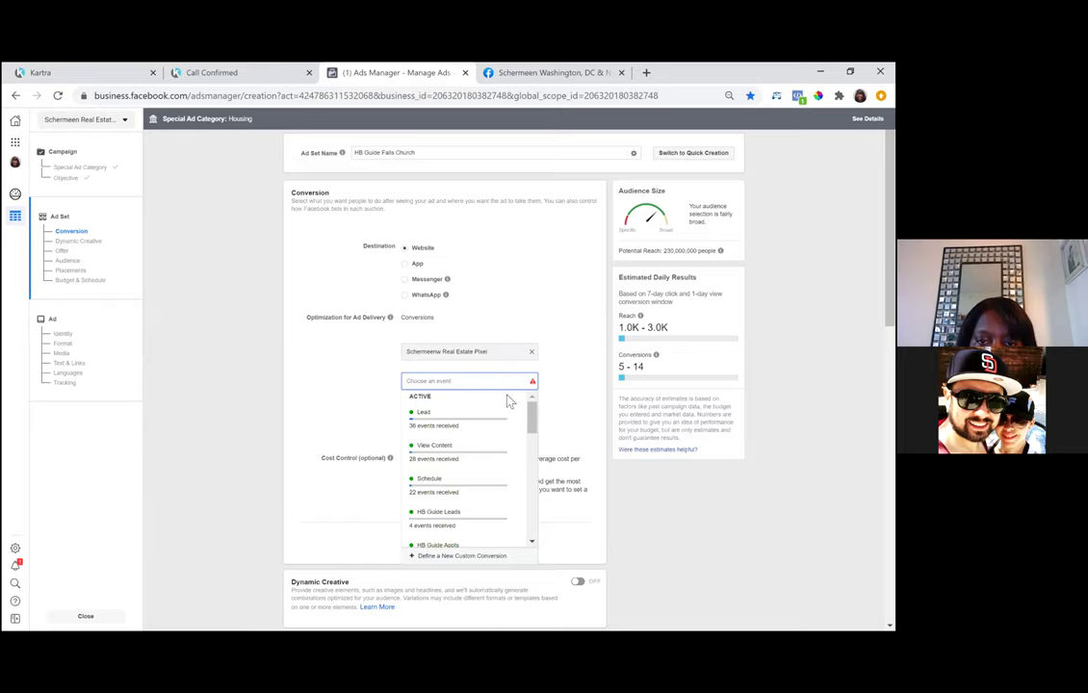
scroll(535, 436, down, 1)
scroll(535, 436, down, 2)
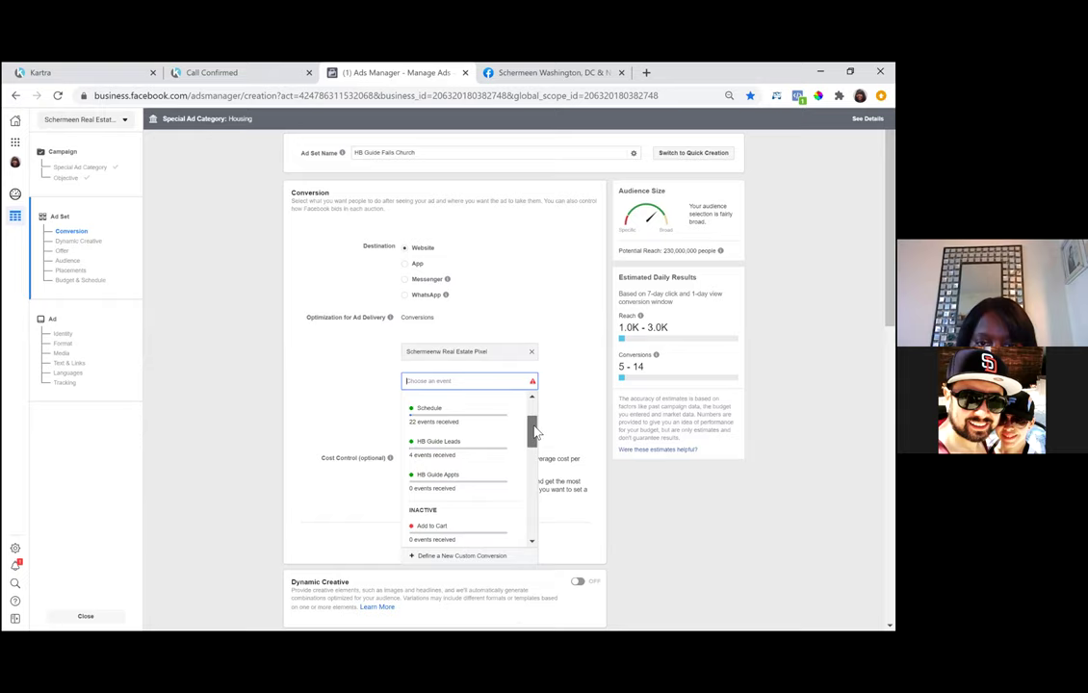
scroll(535, 433, down, 3)
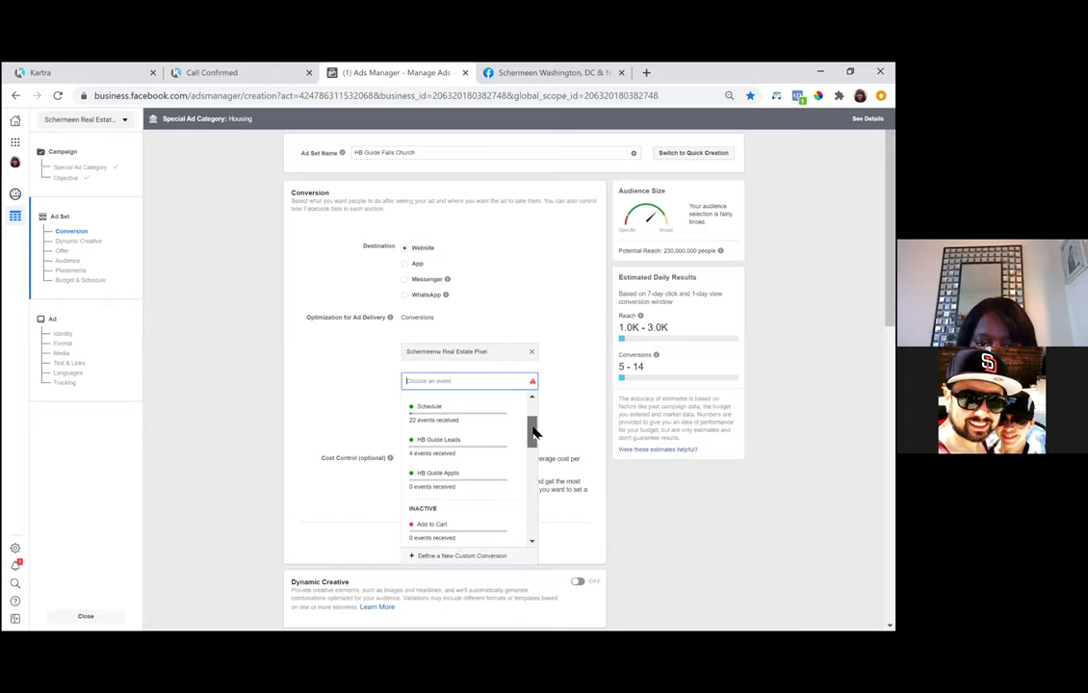
scroll(539, 446, up, 1)
scroll(541, 453, down, 2)
scroll(539, 462, down, 4)
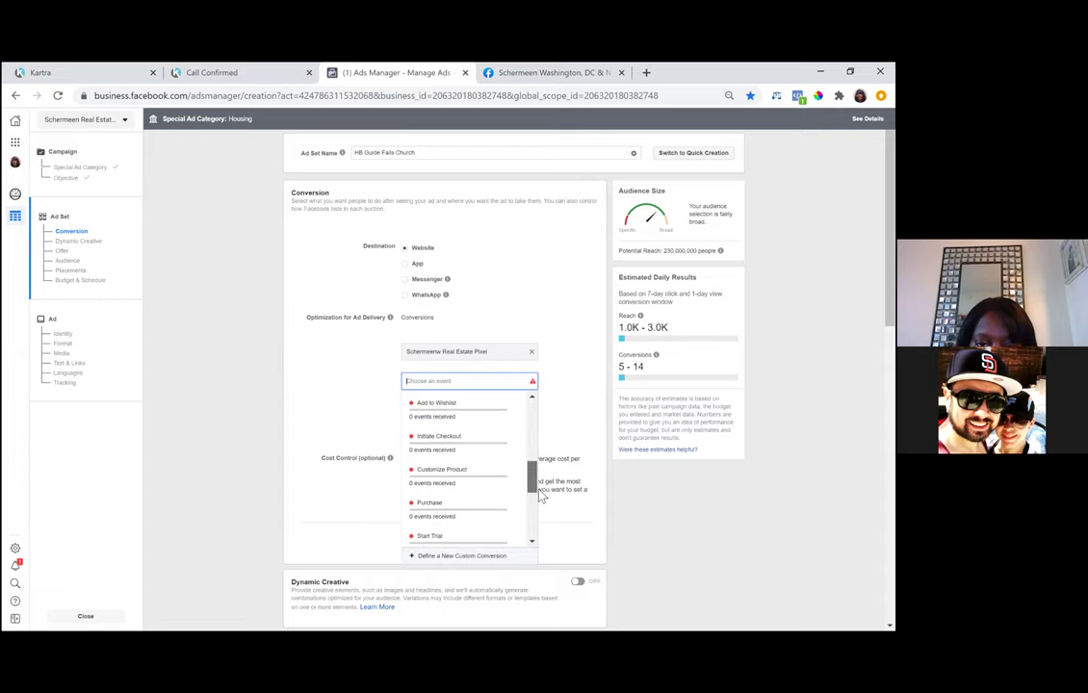
scroll(537, 445, up, 6)
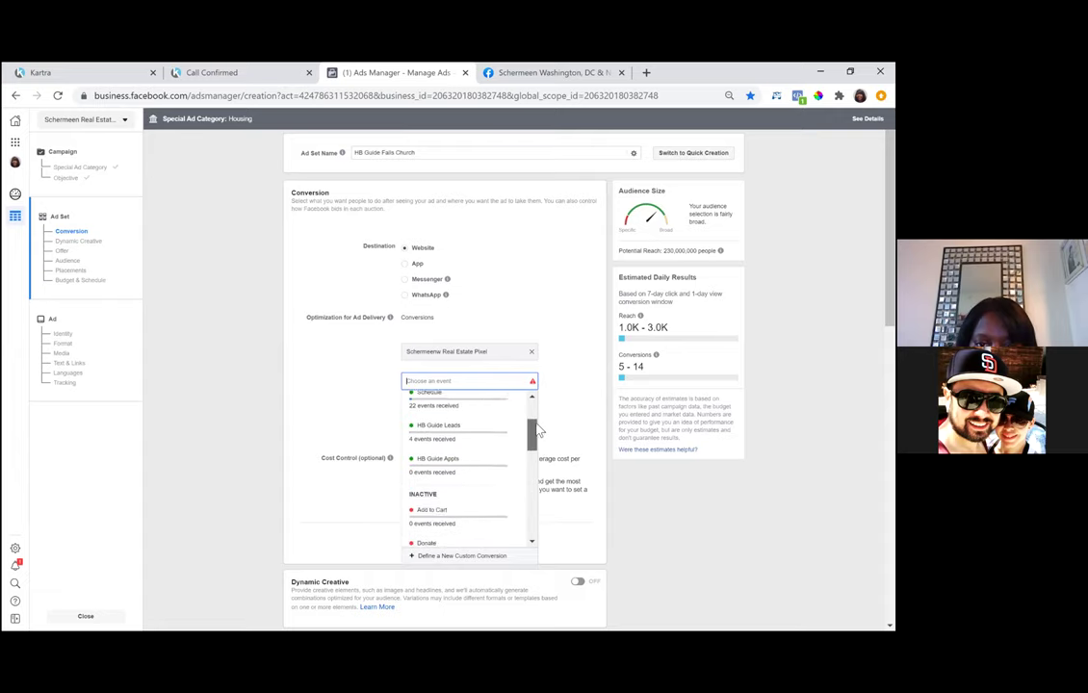
scroll(510, 450, up, 3)
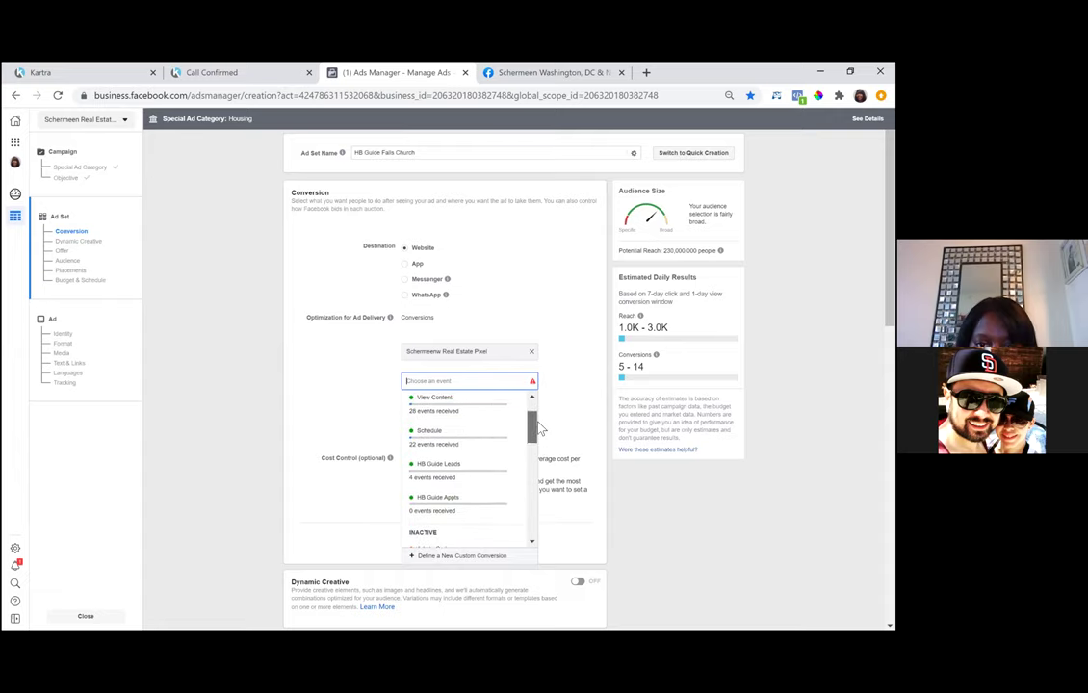
click(465, 471)
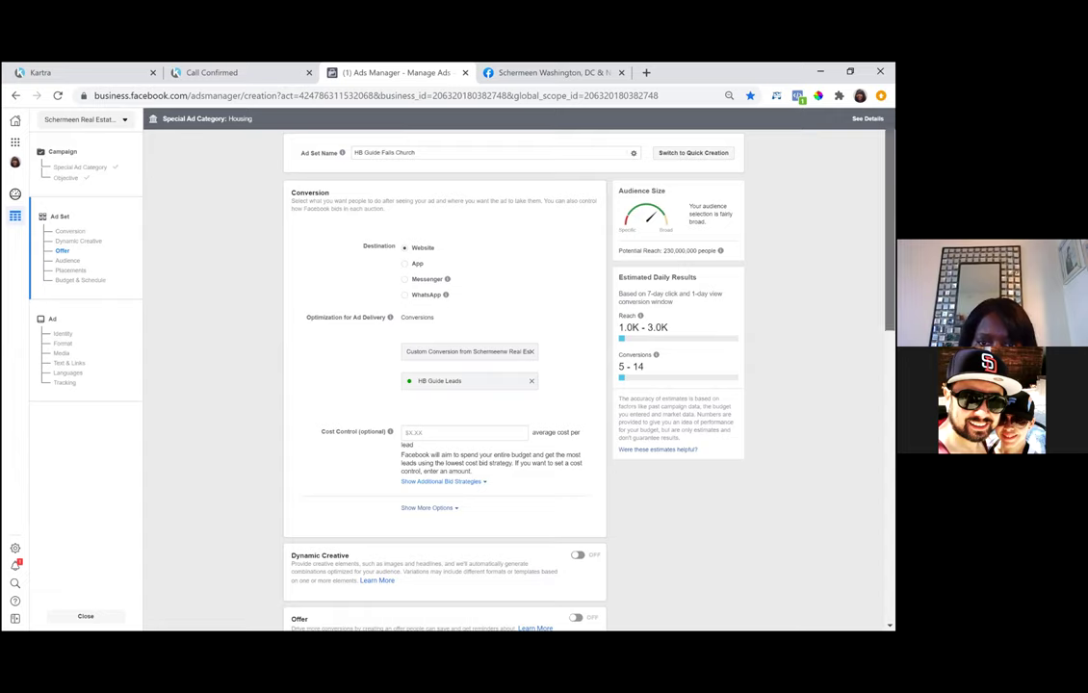
- Include the RE Intro 15 Secs custom audience in the ad set's targeting
scroll(443, 385, down, 1)
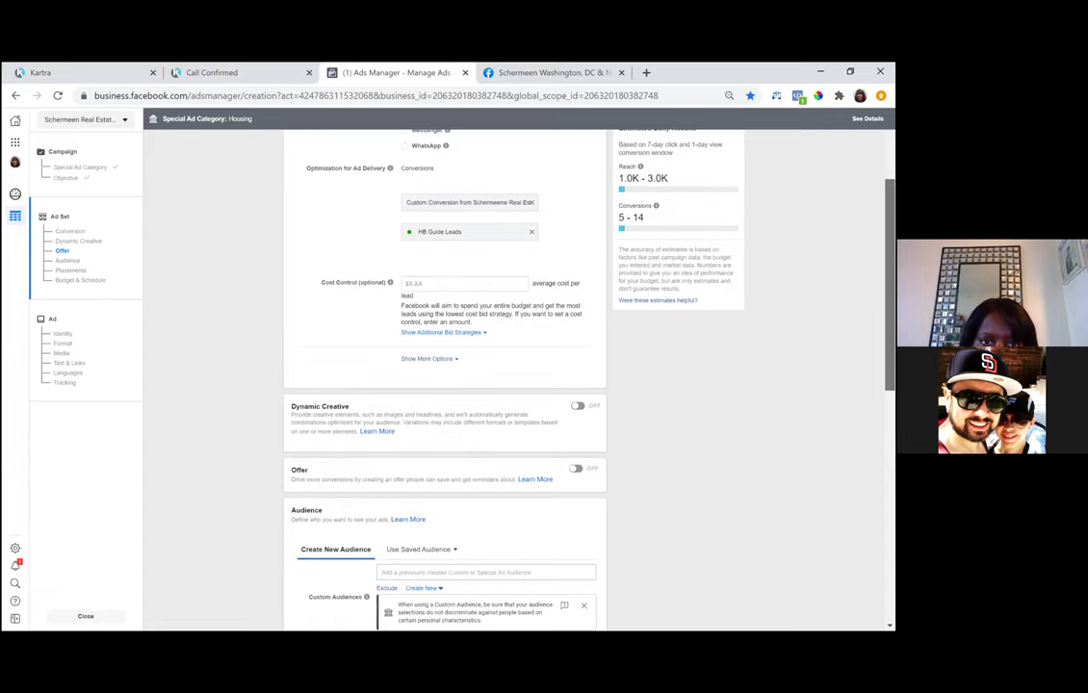
scroll(606, 299, down, 3)
scroll(606, 298, down, 1)
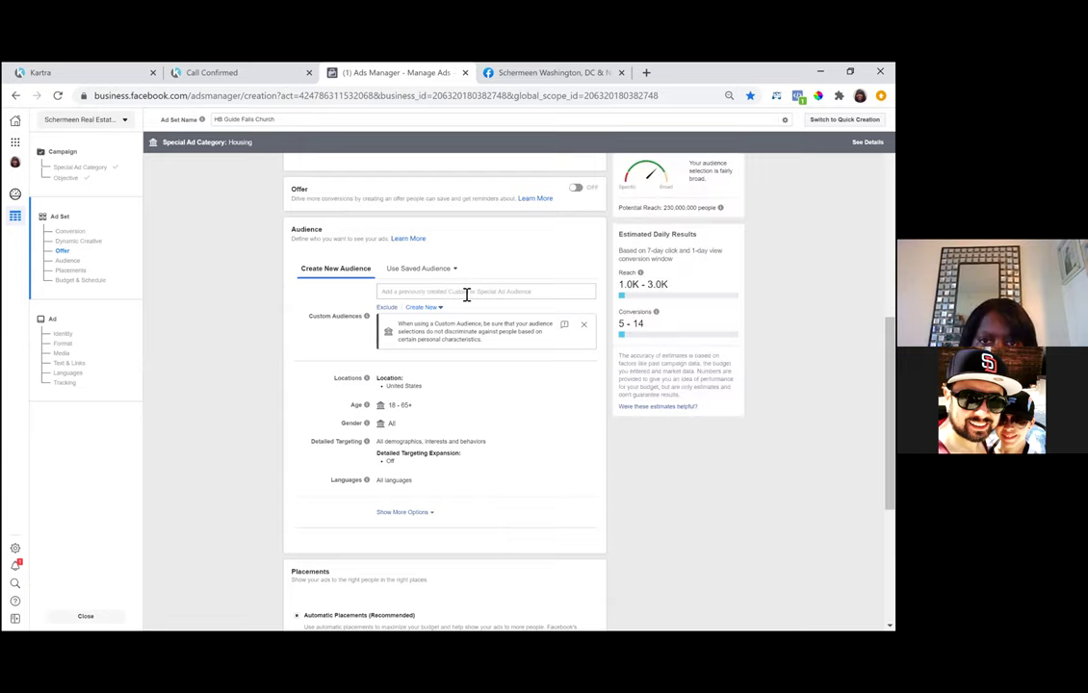
click(504, 292)
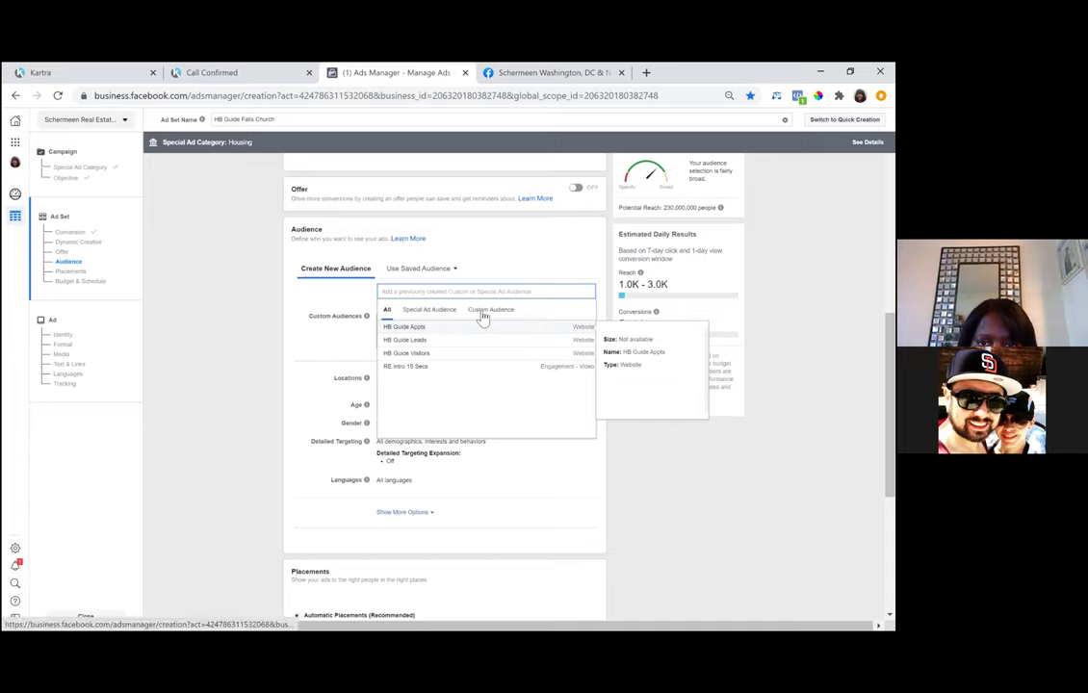
click(483, 317)
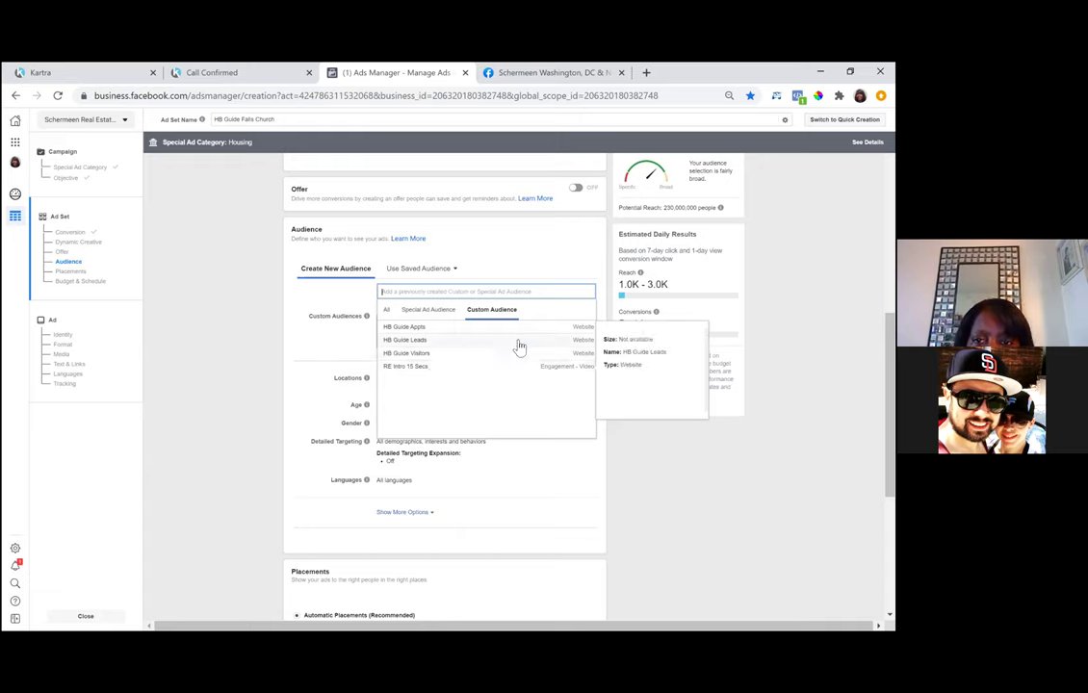
click(407, 367)
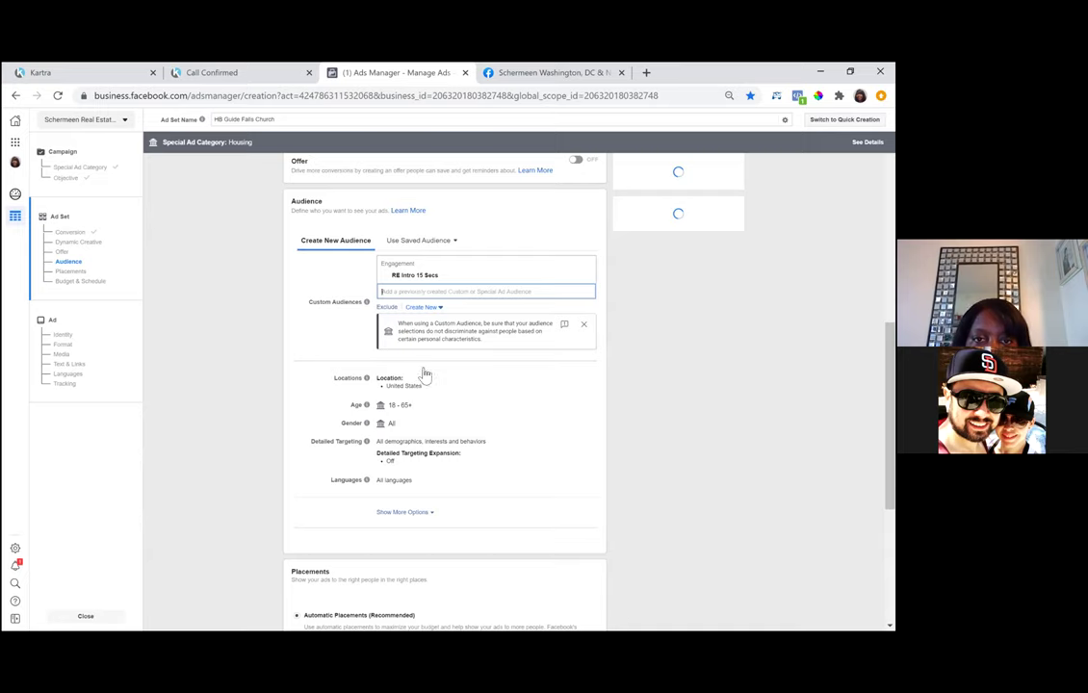
click(308, 345)
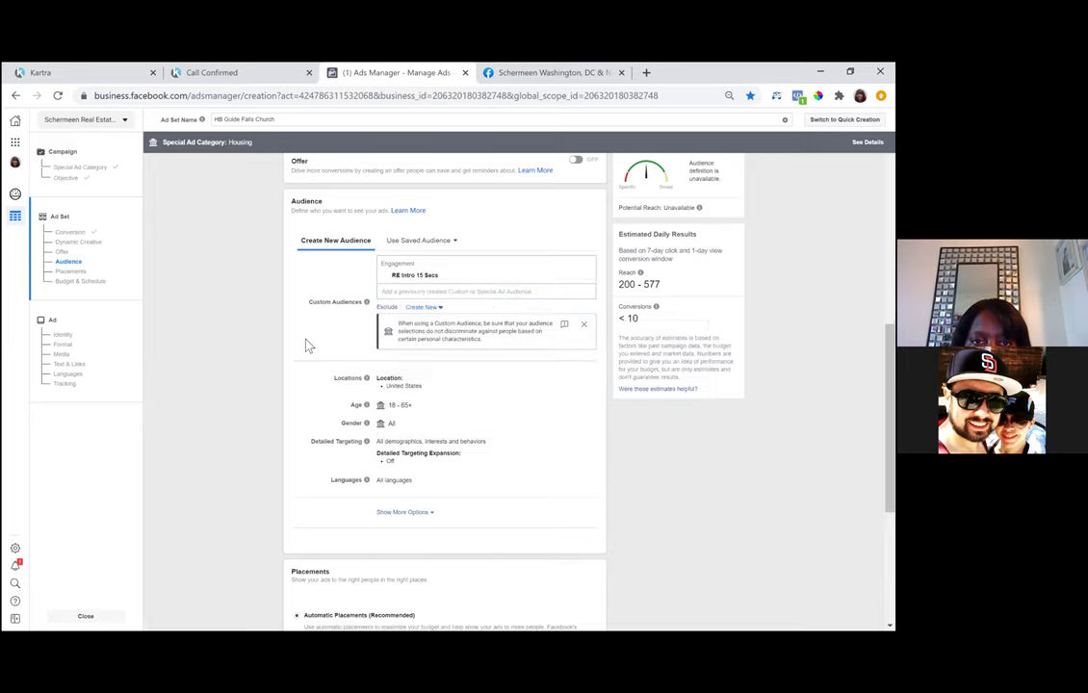
- Exclude the HB Guide Leads and HB Guide Appts custom audiences from the ad set
click(386, 308)
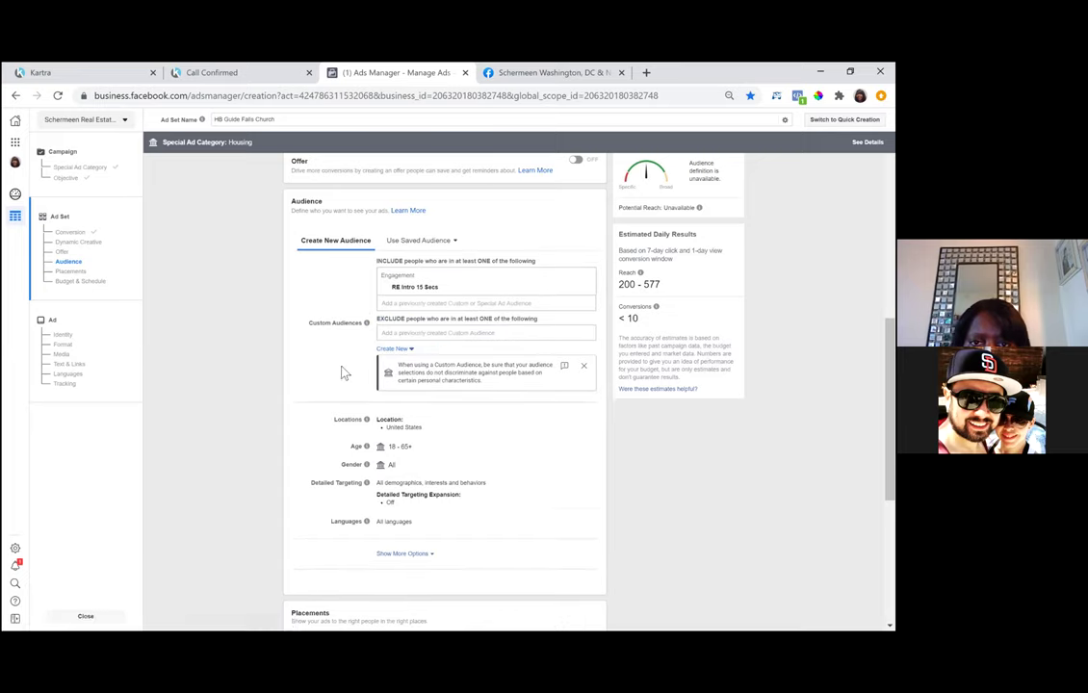
click(400, 335)
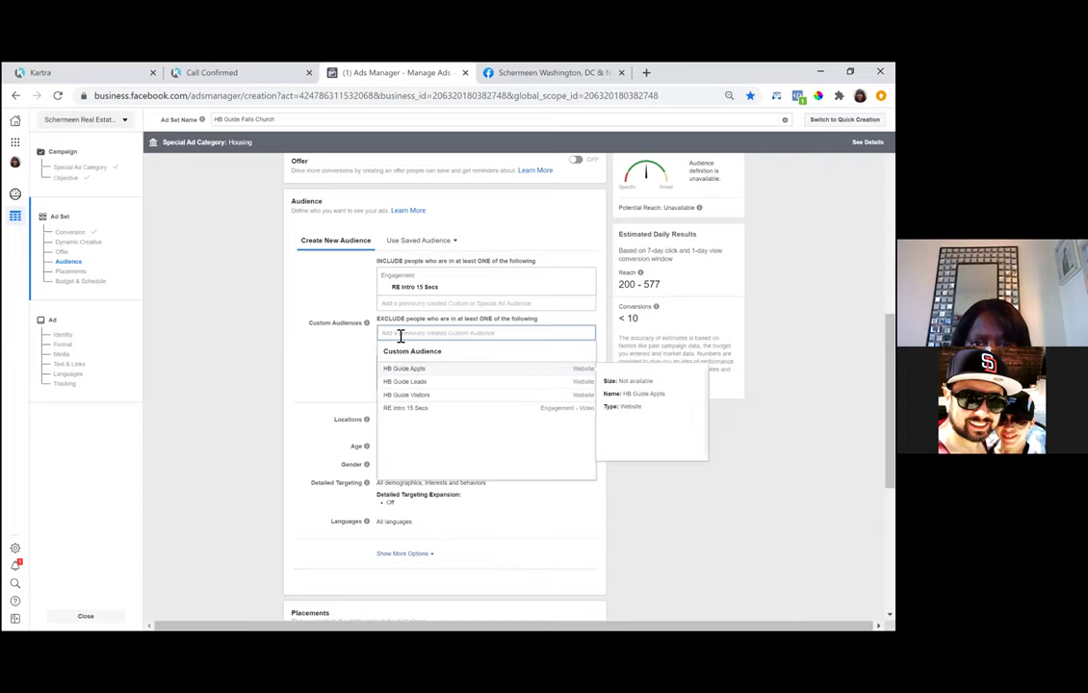
click(430, 384)
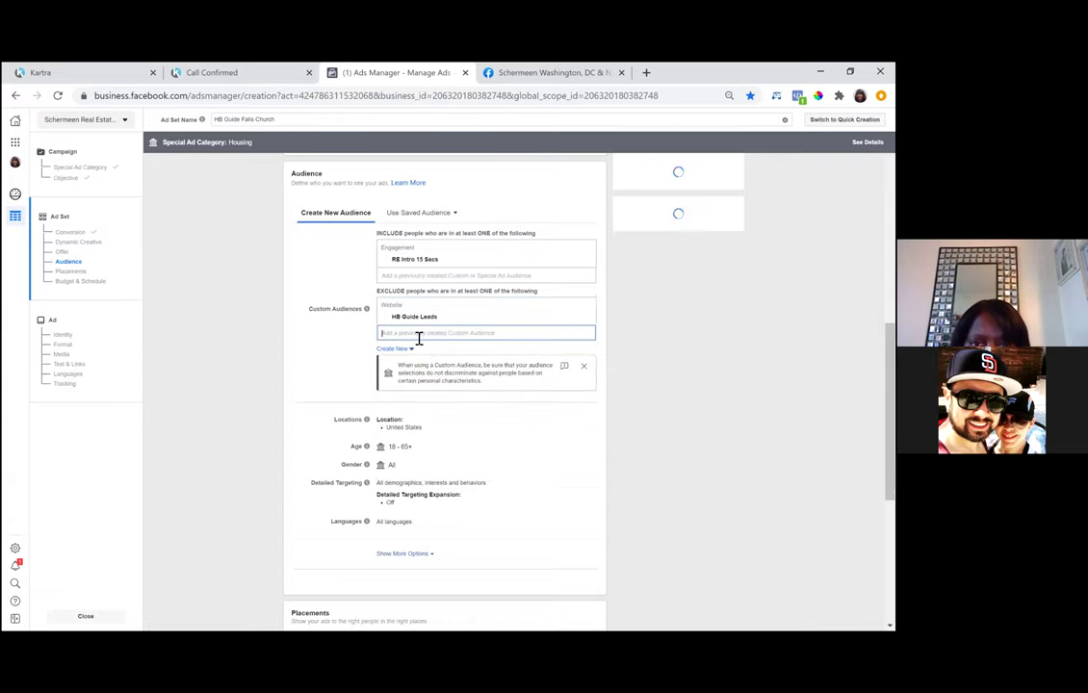
click(418, 336)
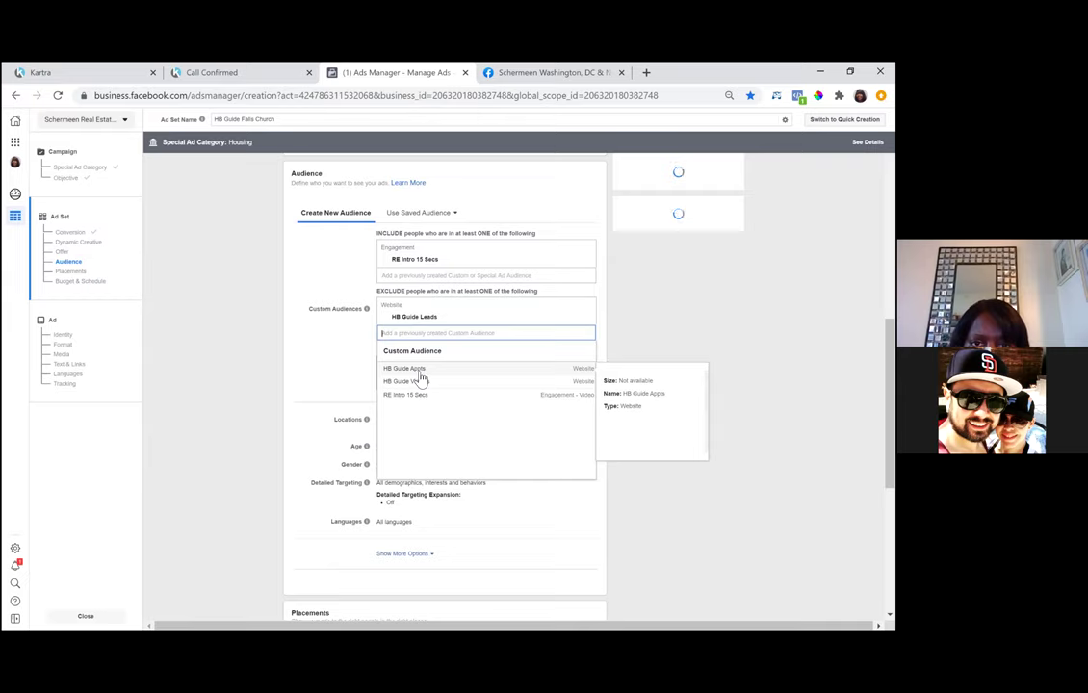
click(421, 376)
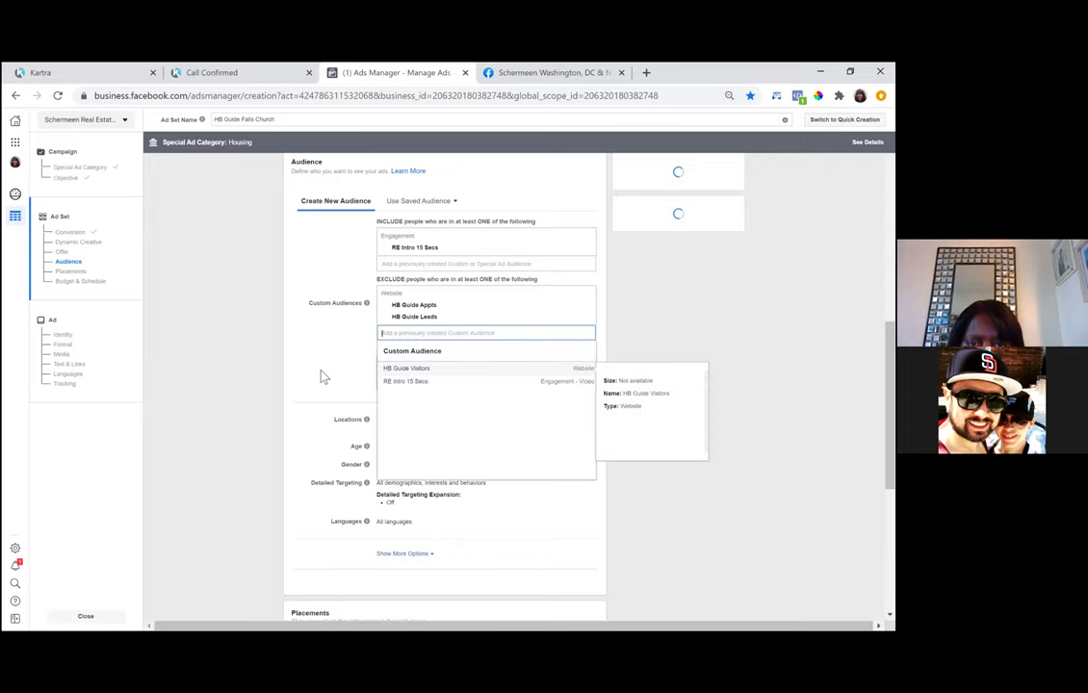
- Add the HB Guide Visitors custom audience to the included audiences
click(402, 276)
click(402, 265)
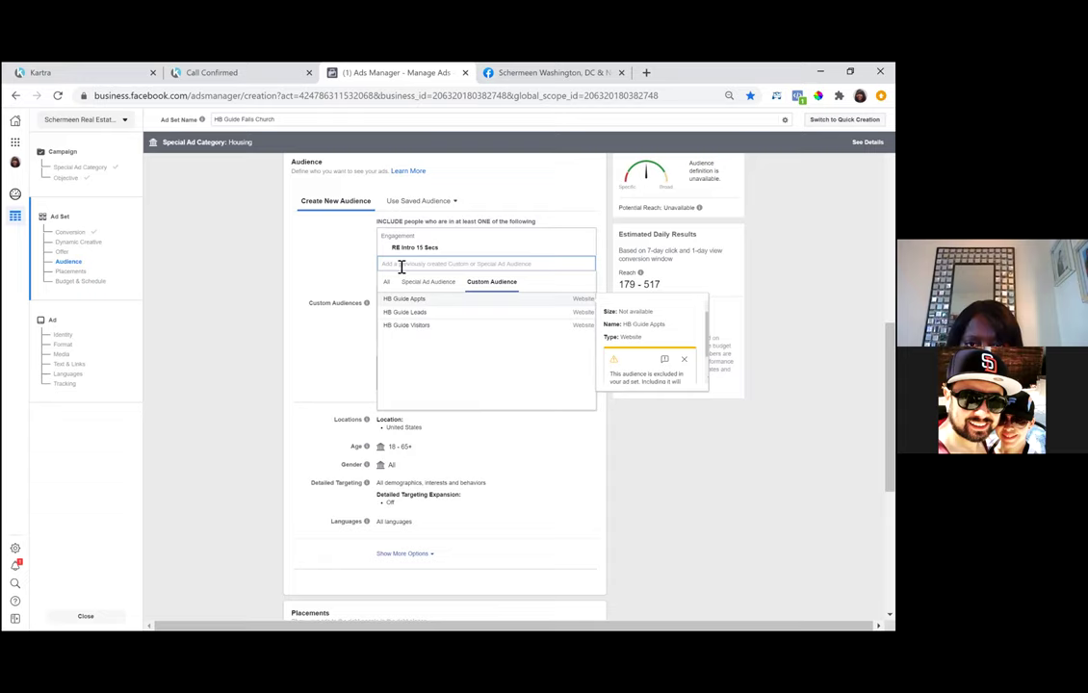
click(429, 328)
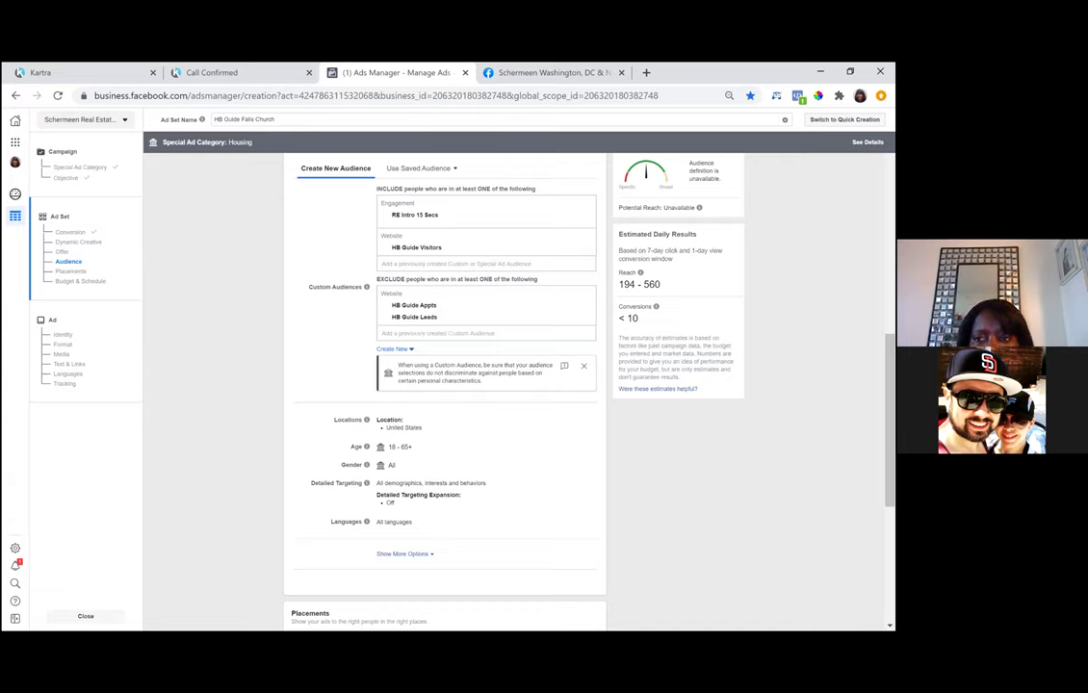
- Open the audience's location targeting for editing
scroll(445, 385, down, 2)
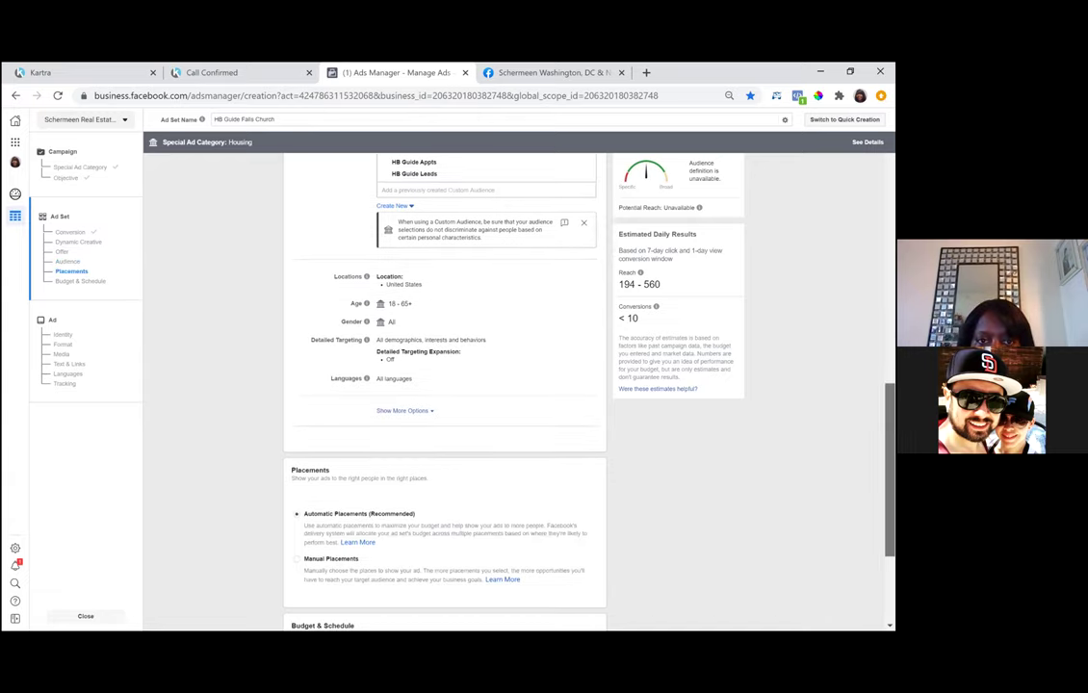
mouse_move(396, 281)
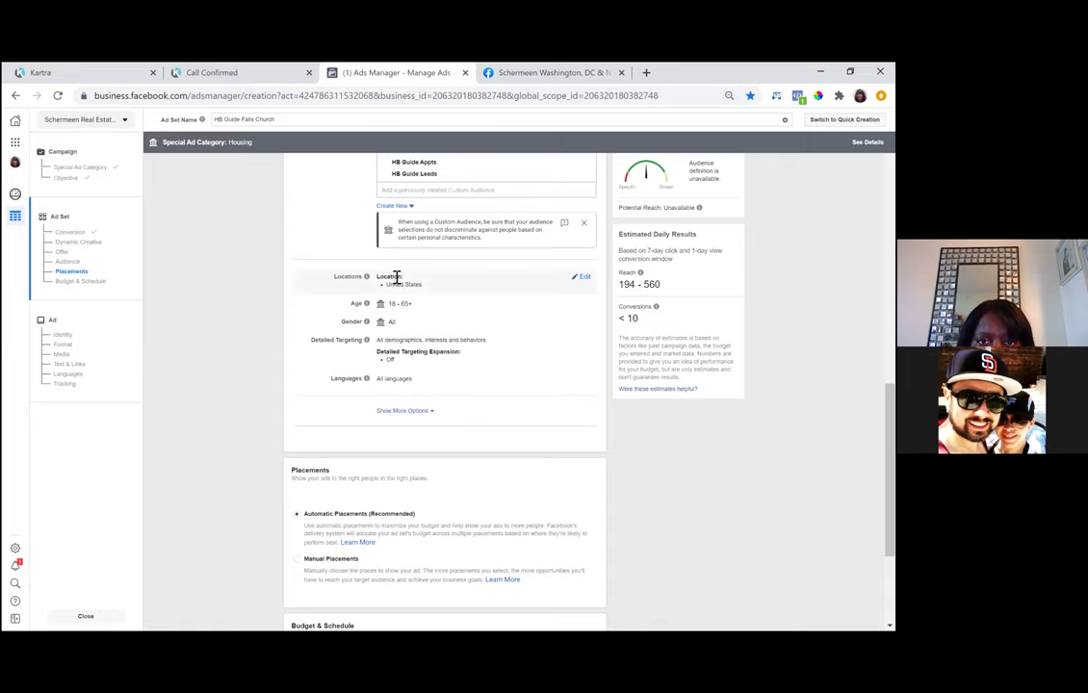
click(586, 278)
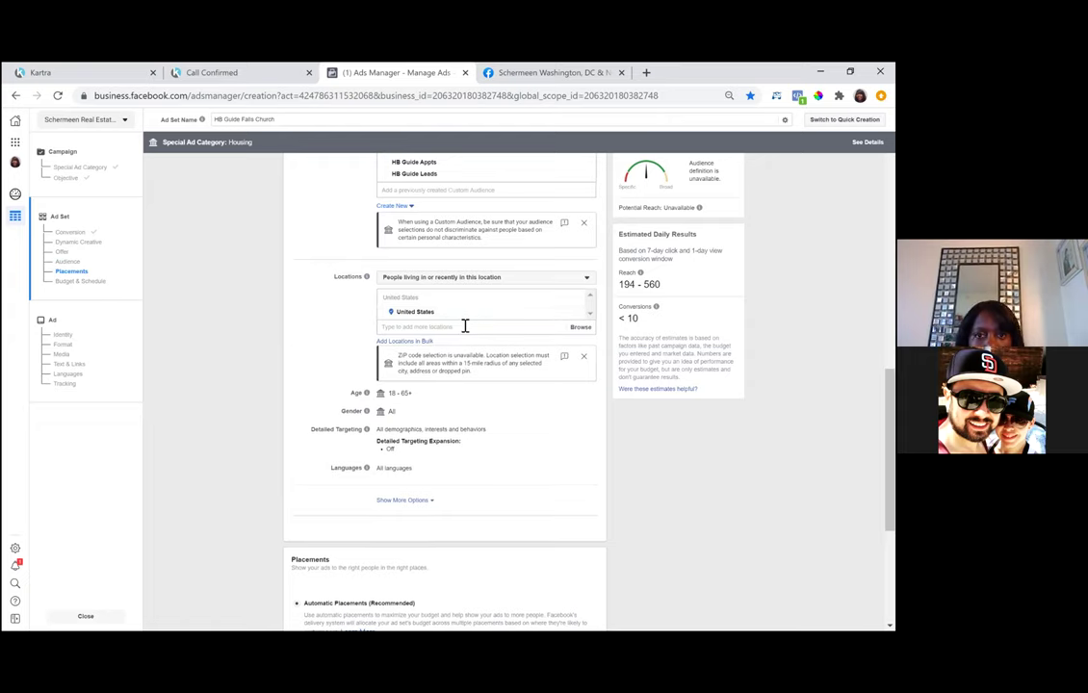
click(414, 328)
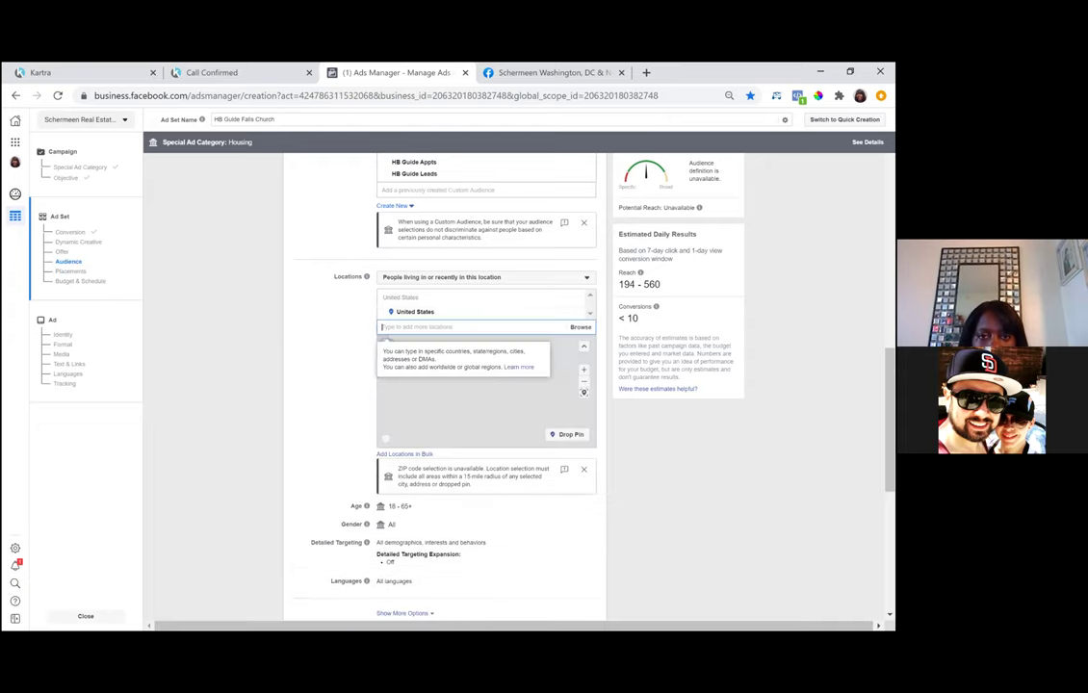
text(falls chu)
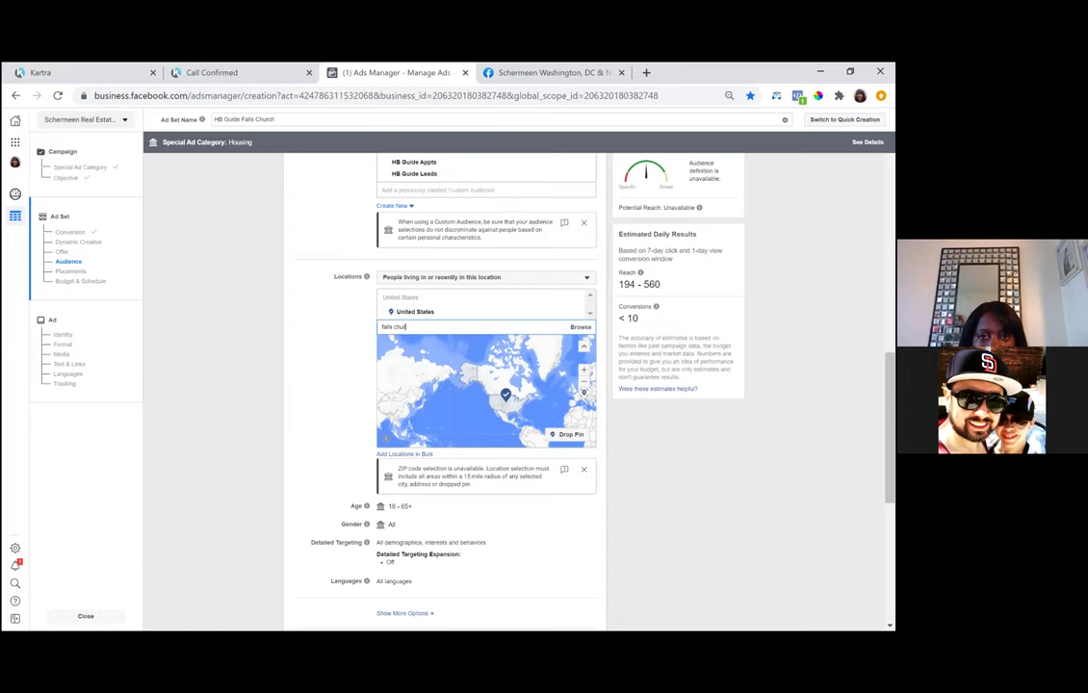
text(rch)
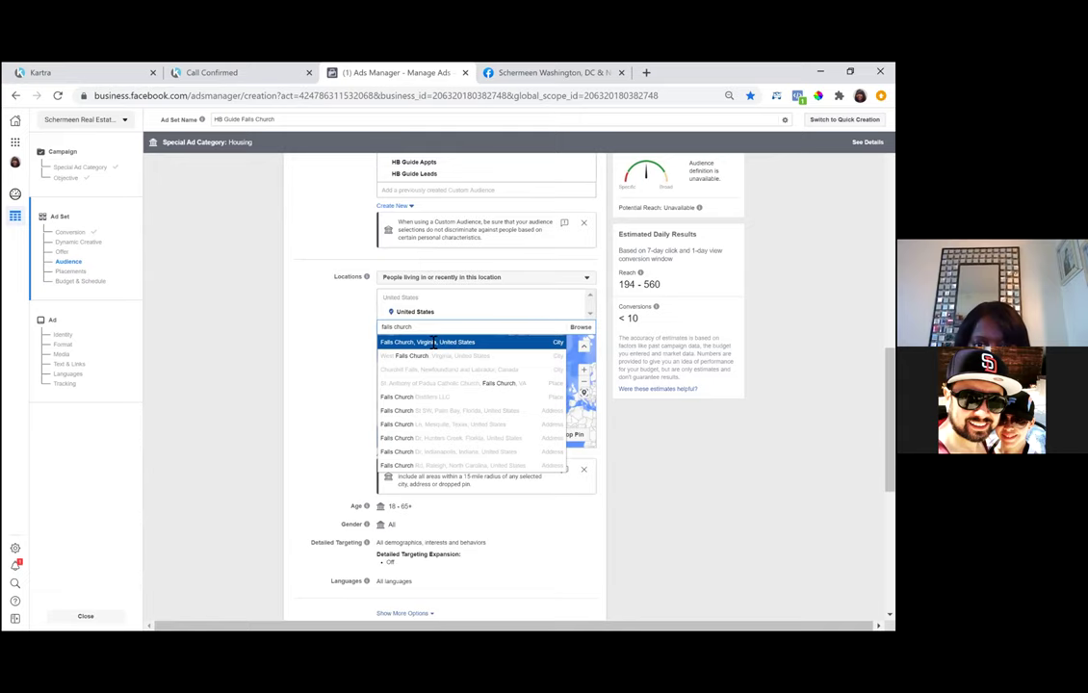
click(434, 343)
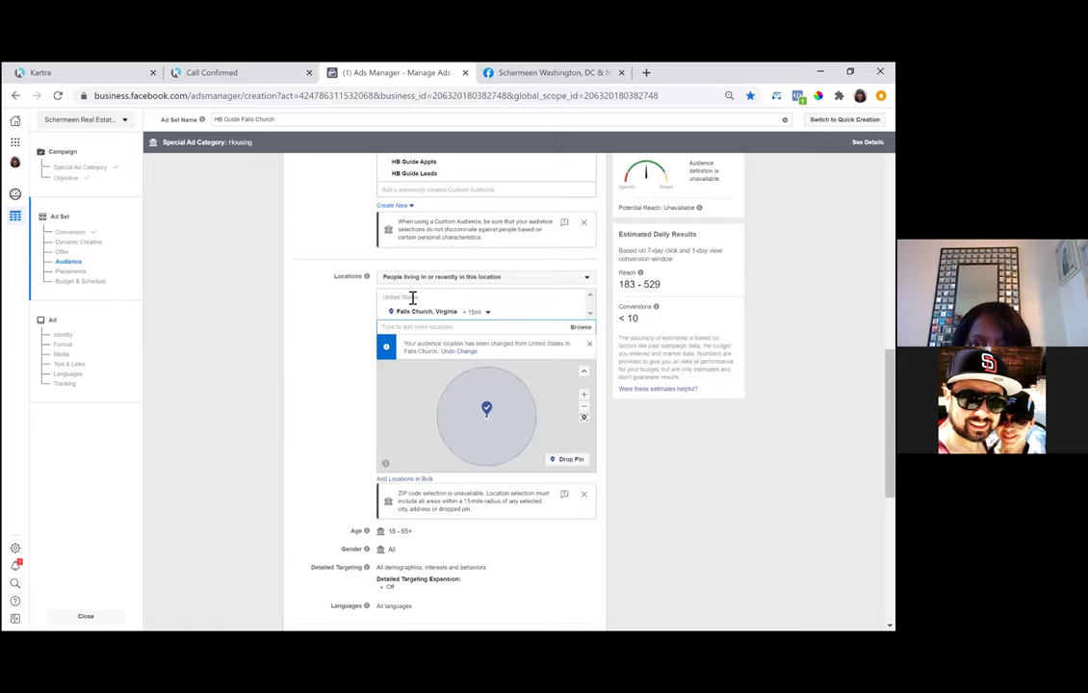
click(578, 297)
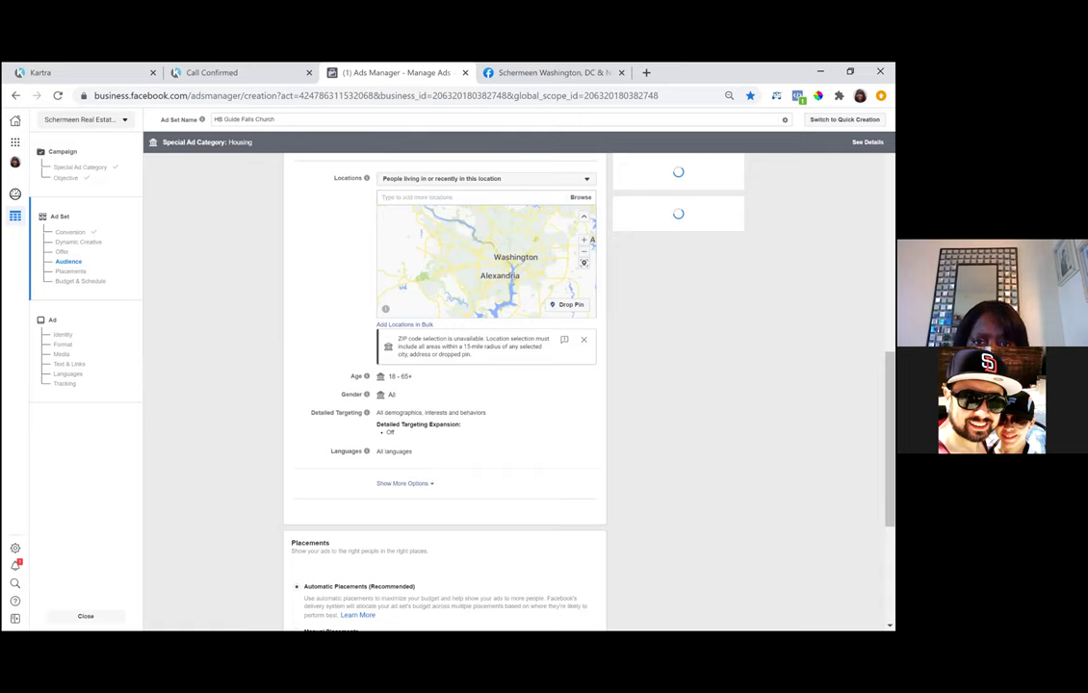
- Add the city of Falls Church, Virginia, United States as the audience's targeted location
scroll(443, 454, up, 3)
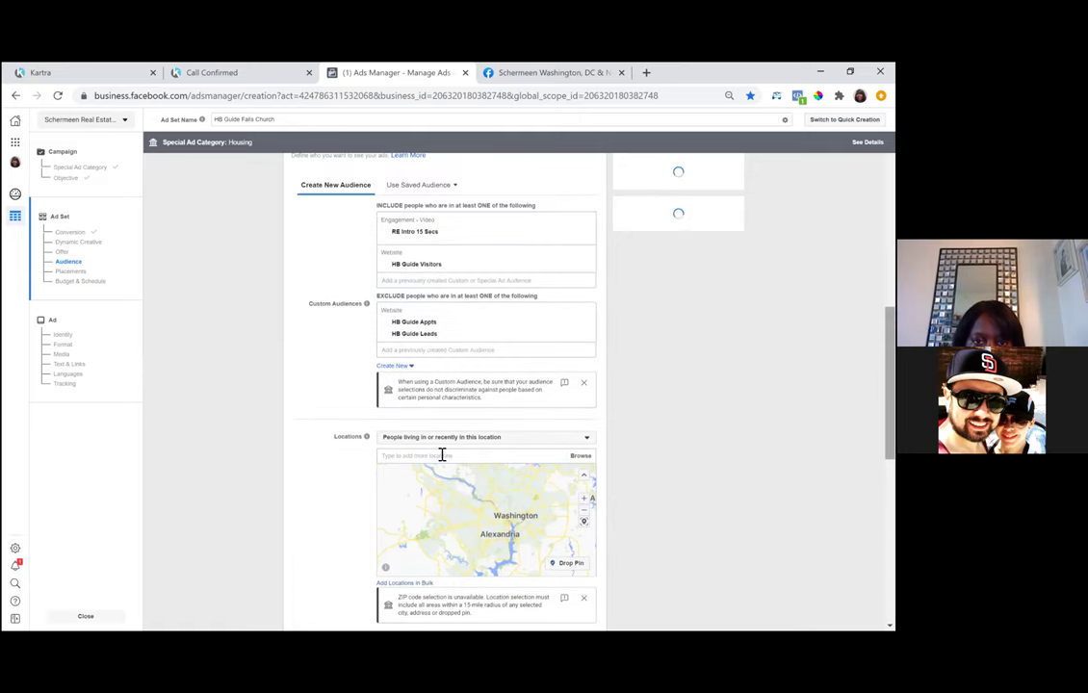
click(442, 455)
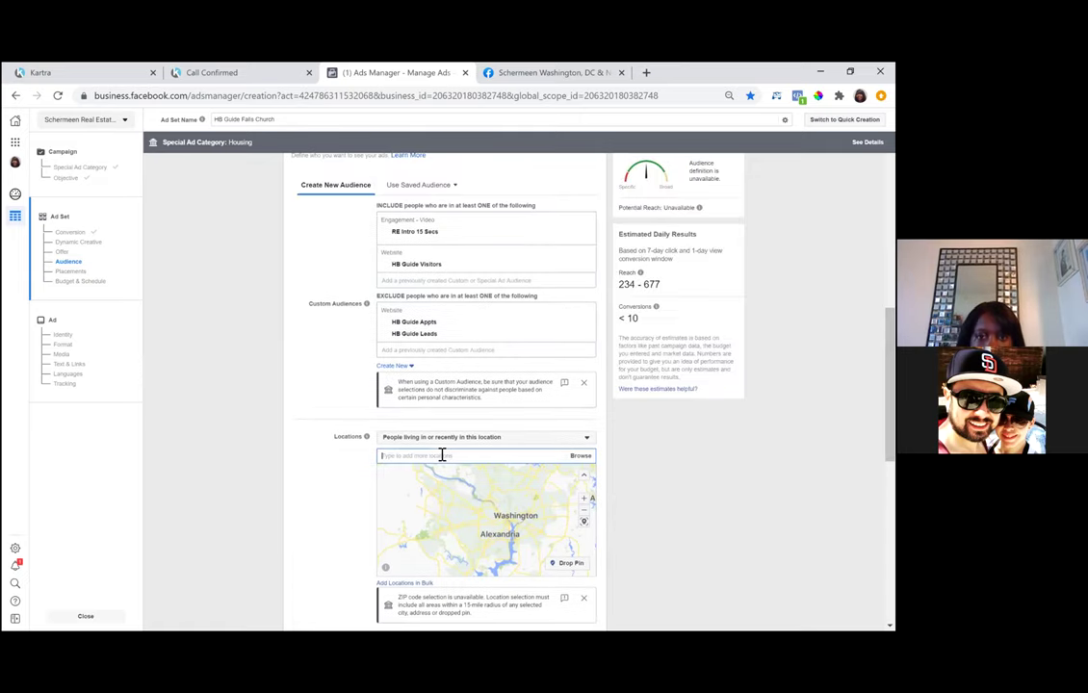
text(falls ch)
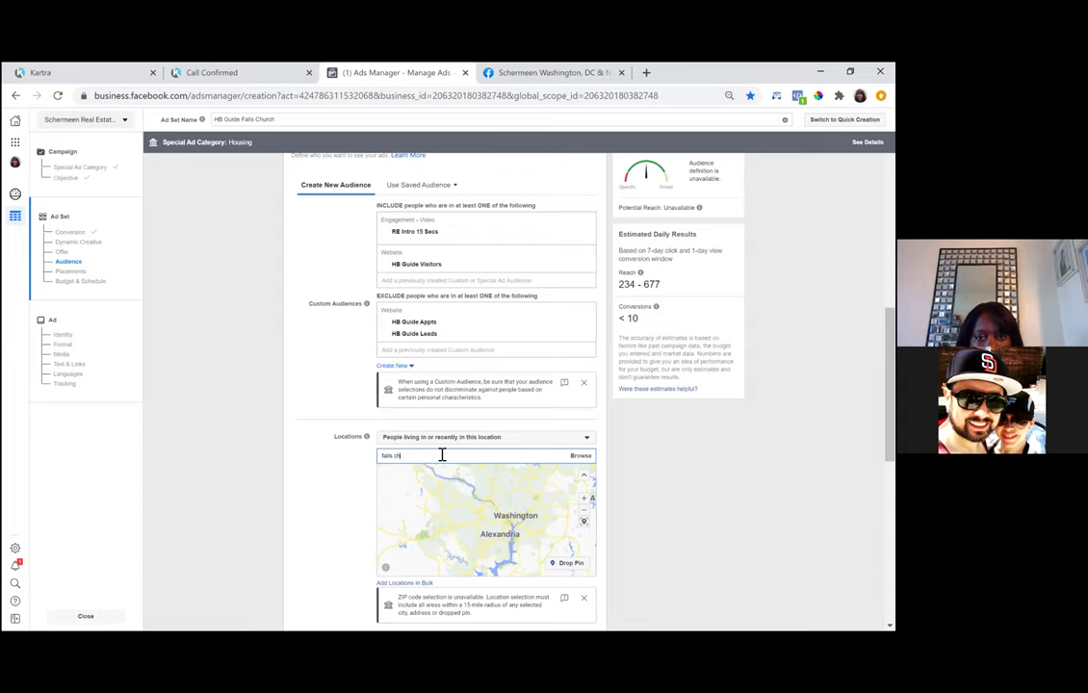
text(urch)
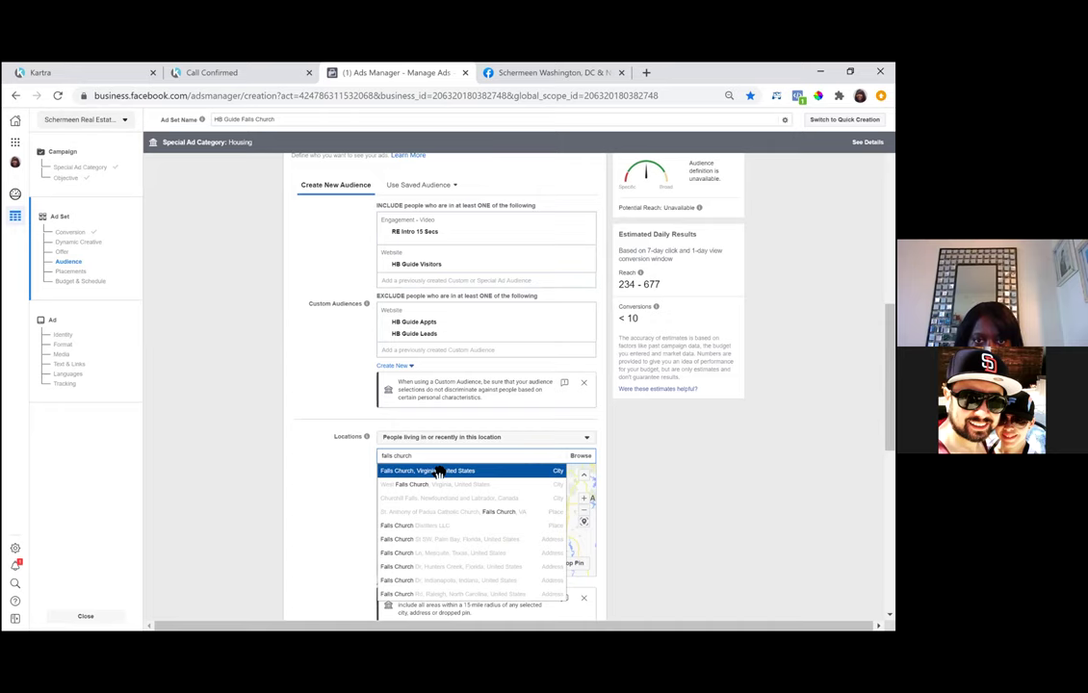
click(439, 472)
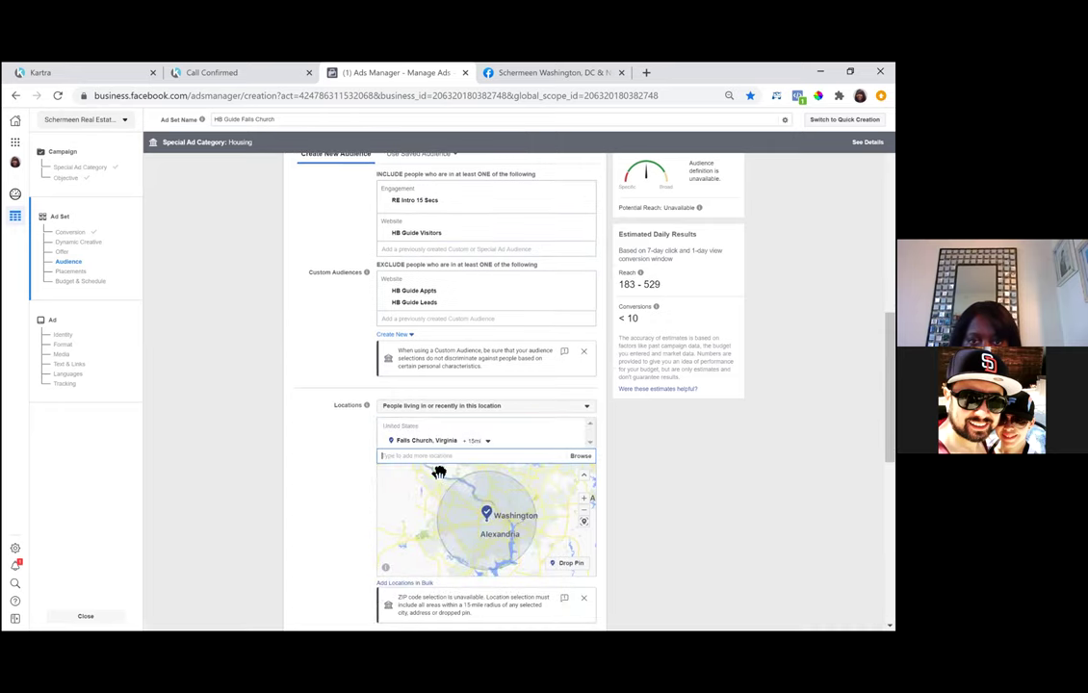
- Limit the Falls Church location targeting to people living in this location and check the city's radius setting
click(586, 410)
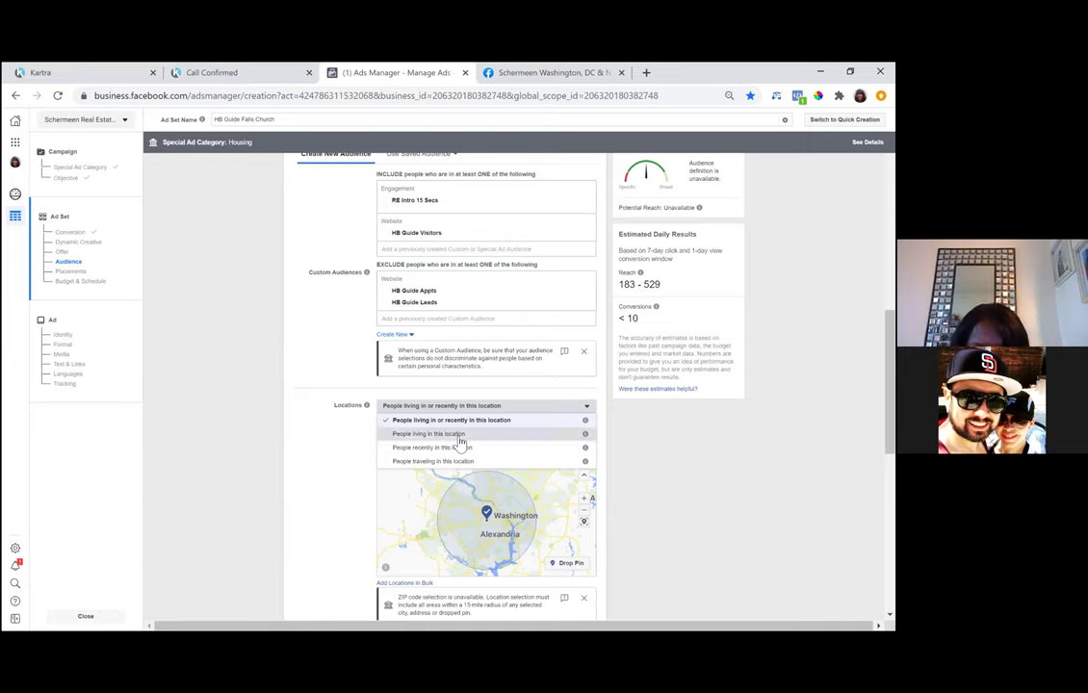
key(Return)
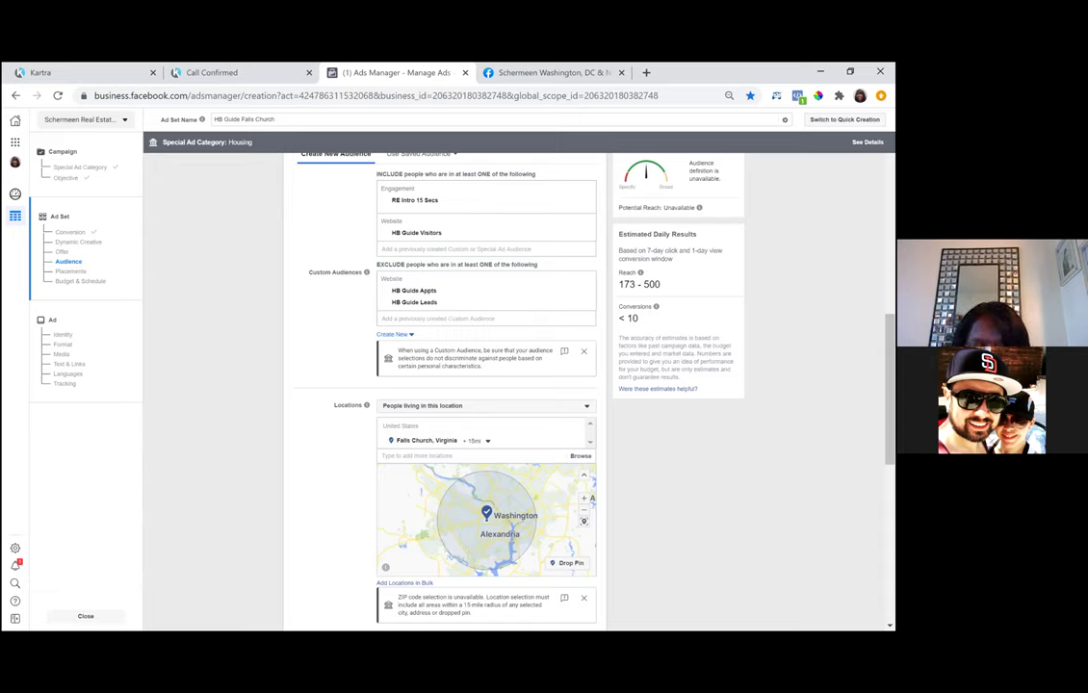
click(476, 440)
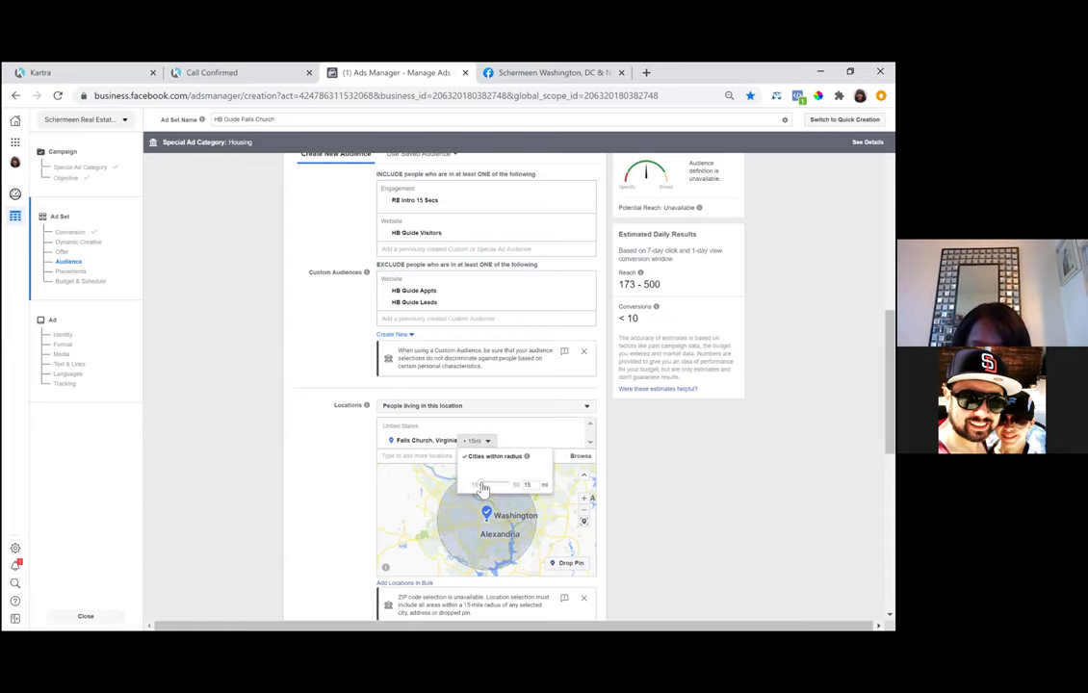
click(655, 471)
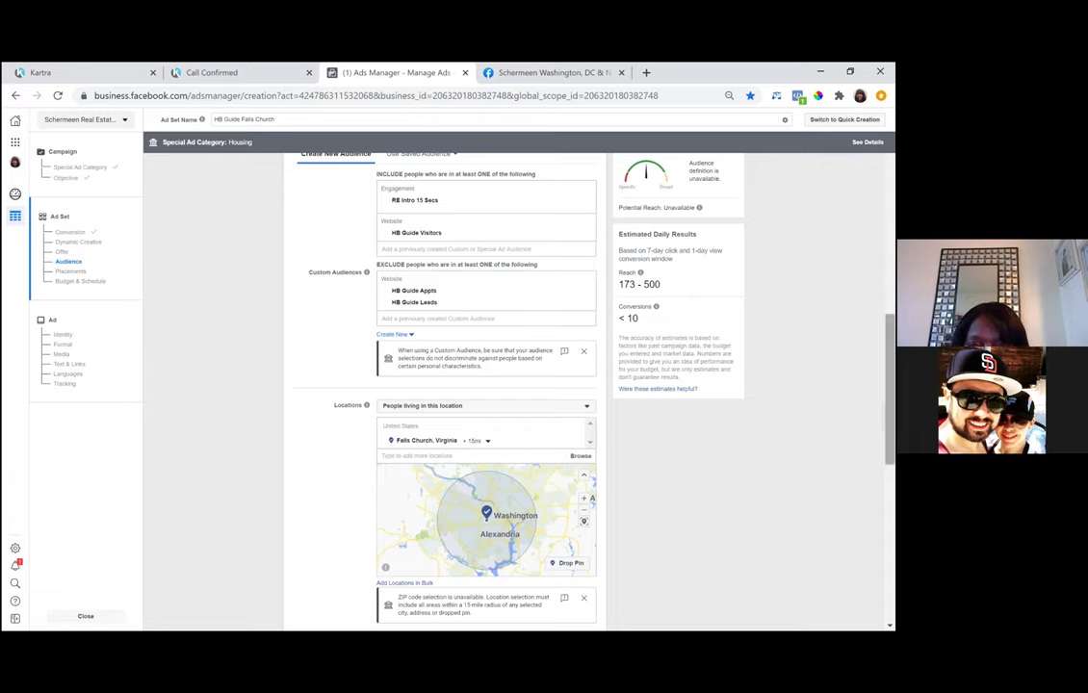
- Switch the ad set to a lifetime budget and set the amount to $70.00
scroll(520, 385, down, 3)
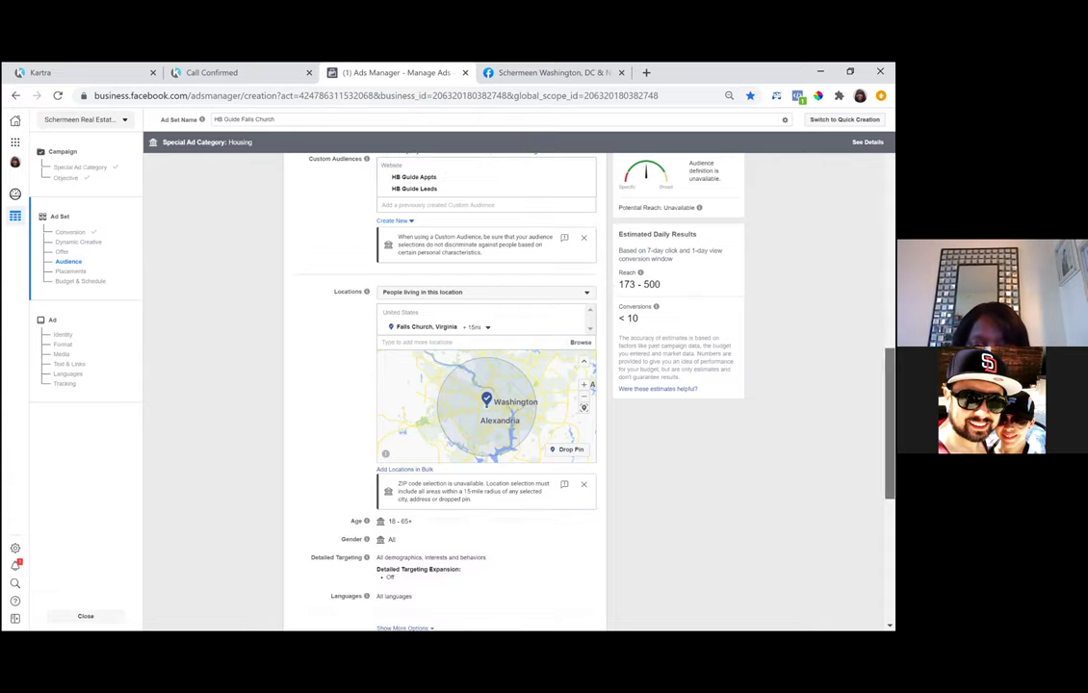
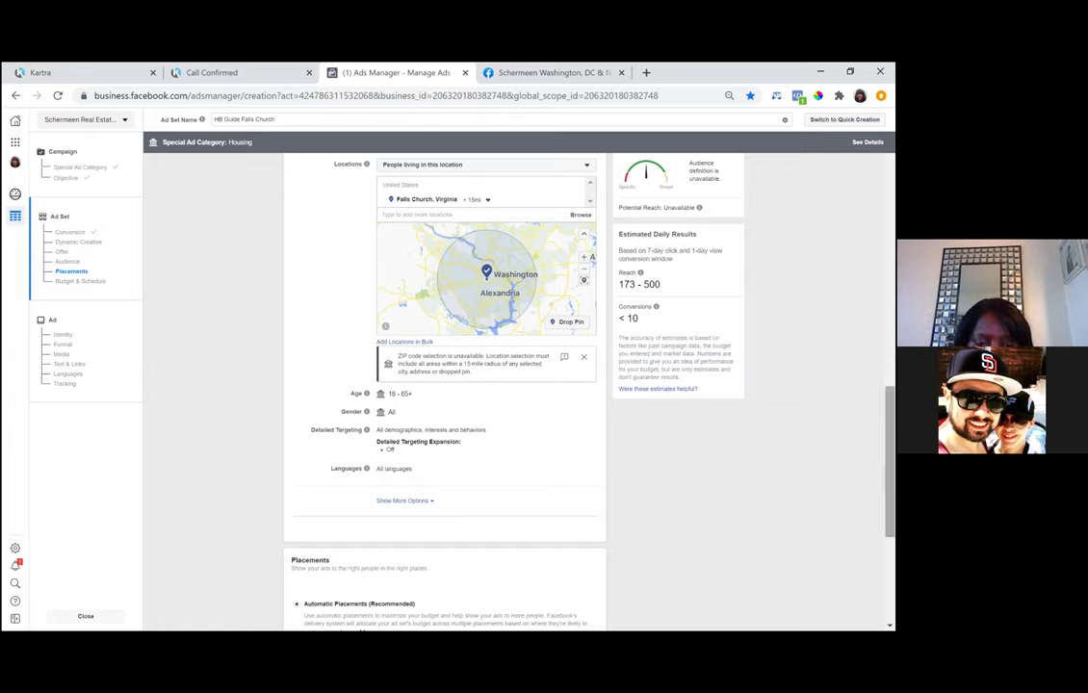
scroll(520, 385, down, 1)
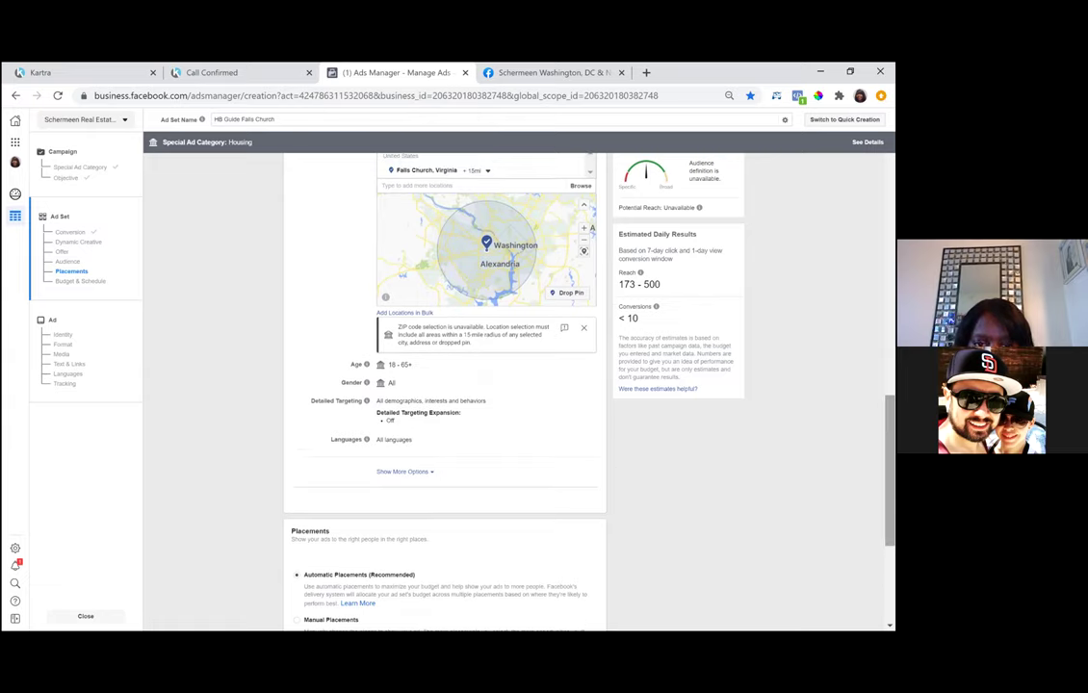
scroll(890, 472, down, 2)
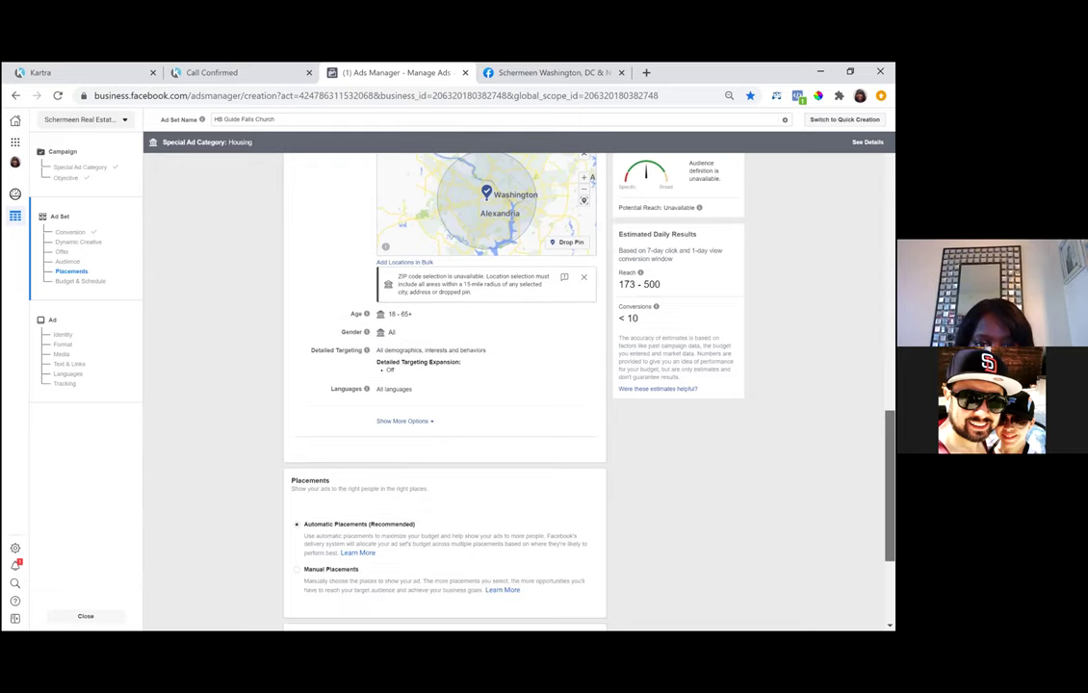
scroll(890, 472, down, 3)
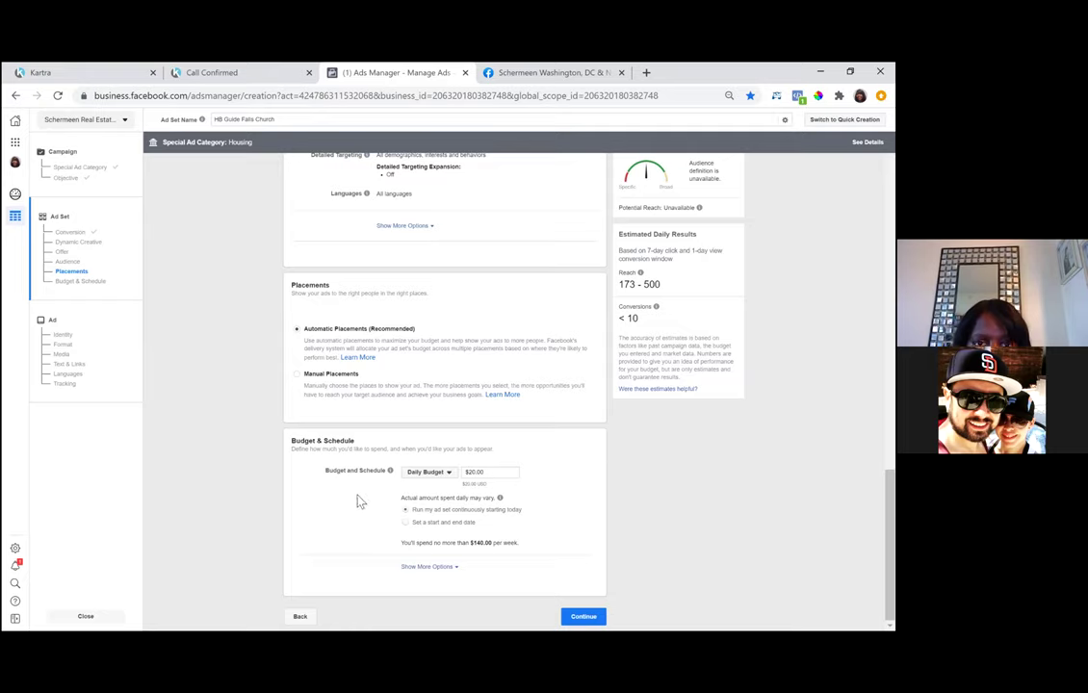
click(438, 477)
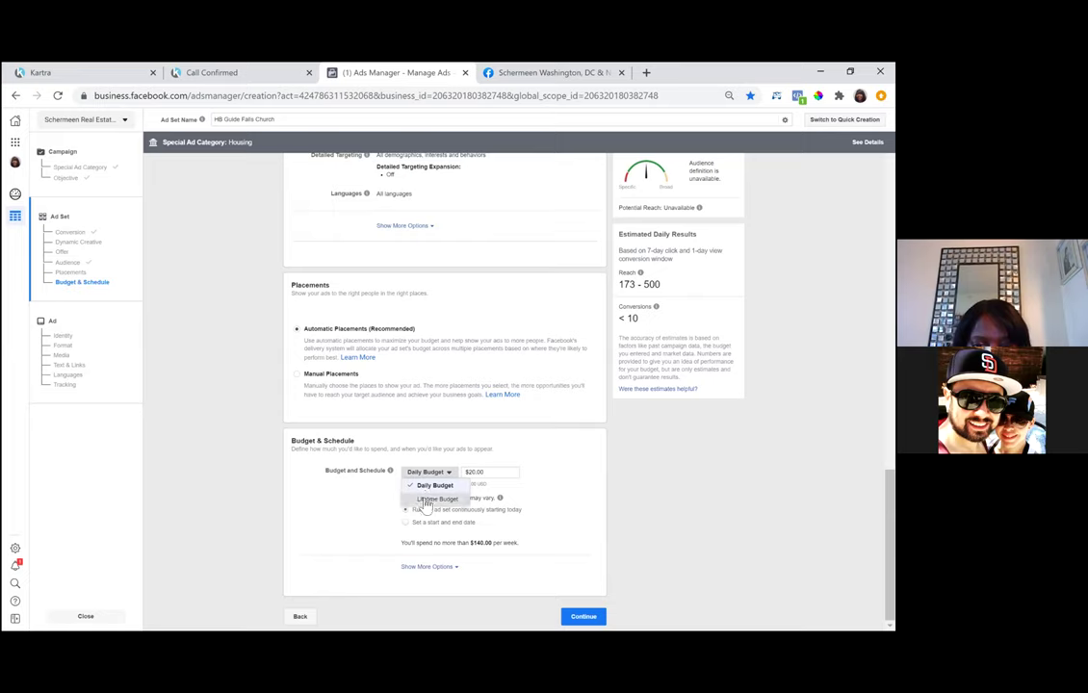
click(427, 501)
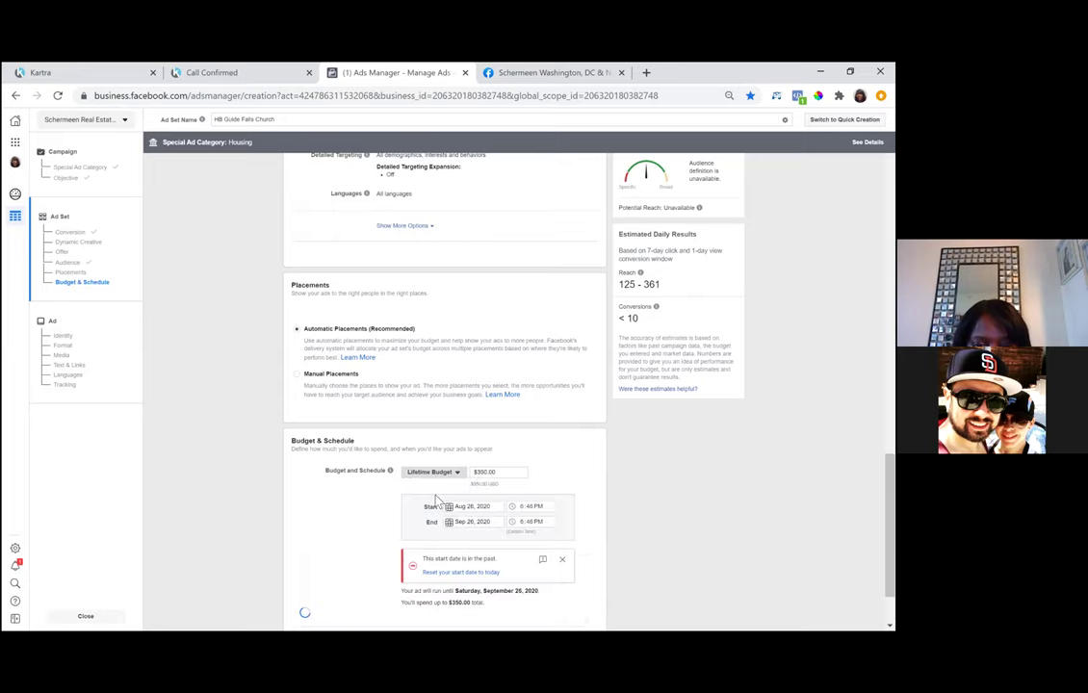
click(486, 471)
key(ctrl+a)
key(BackSpace)
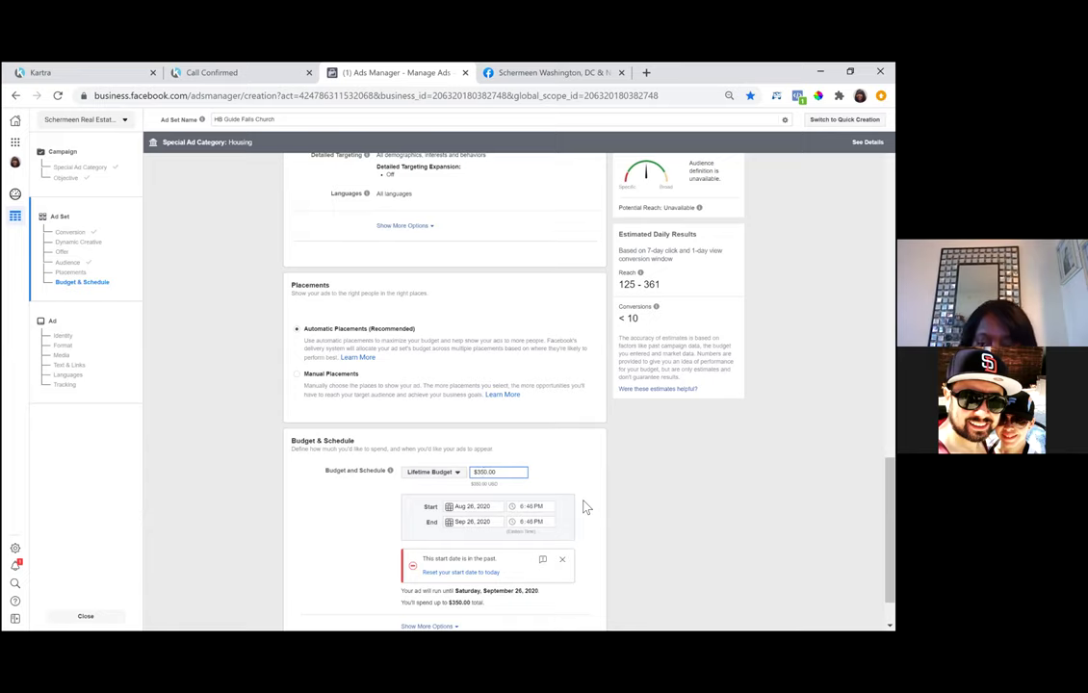
text(7)
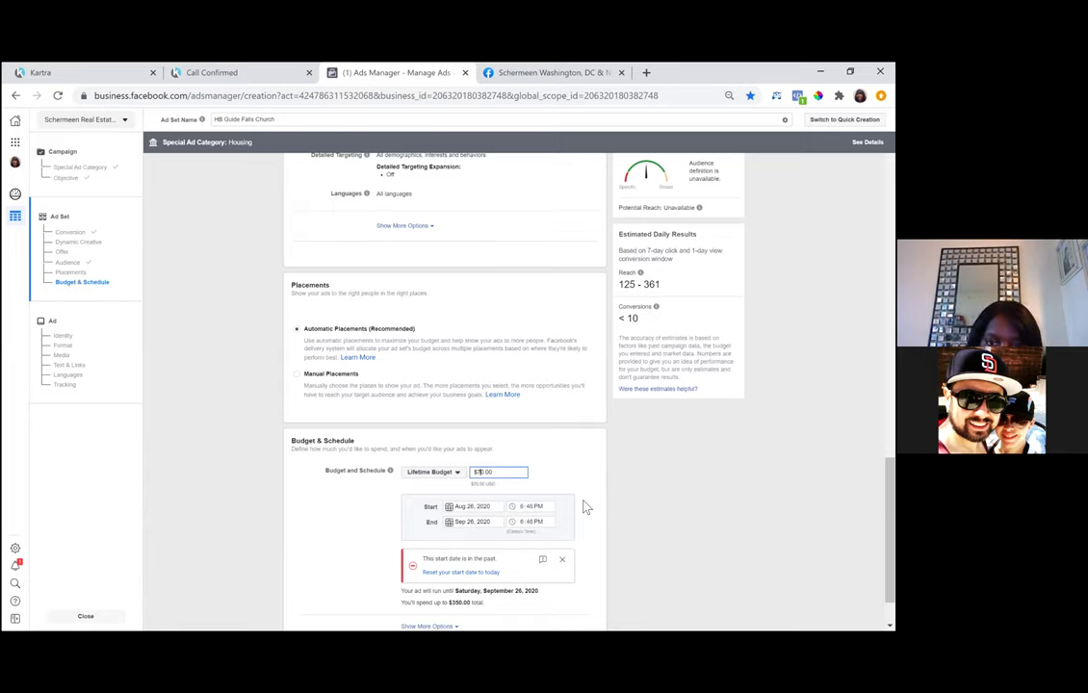
click(553, 499)
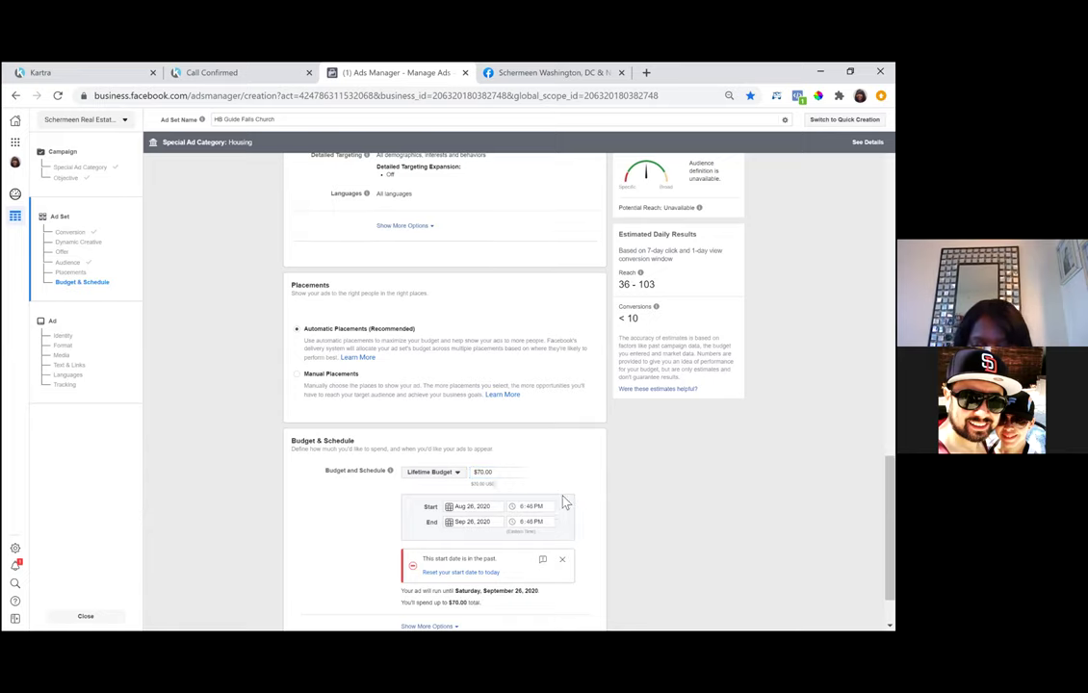
- Schedule the ad set to start on August 28, 2020 and end on September 3, 2020
click(490, 509)
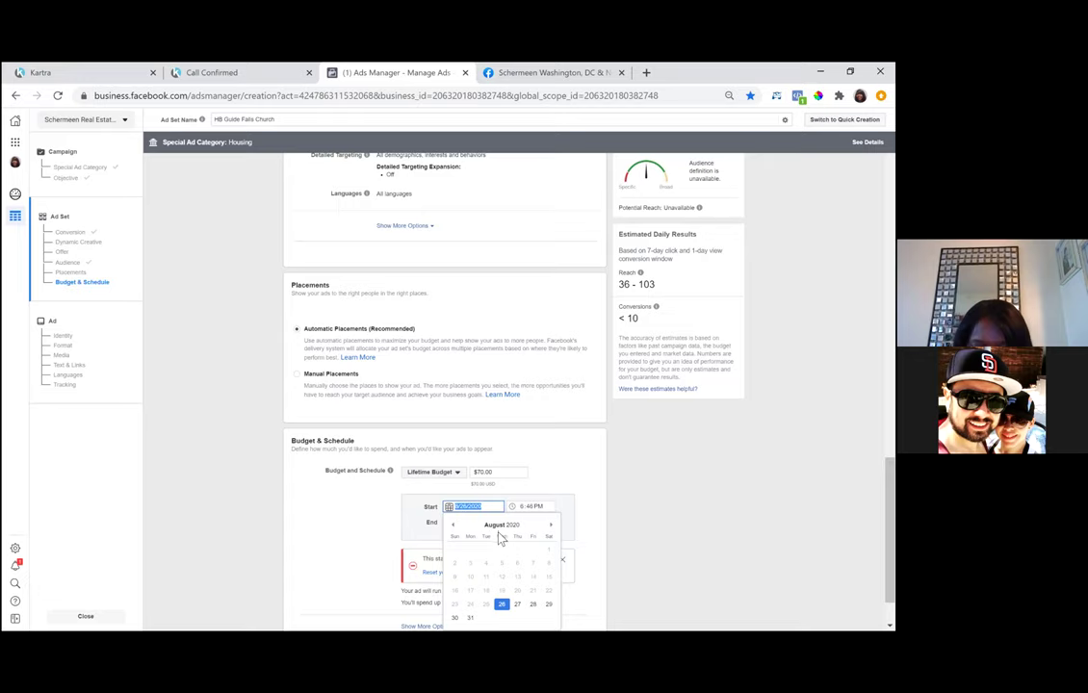
click(533, 605)
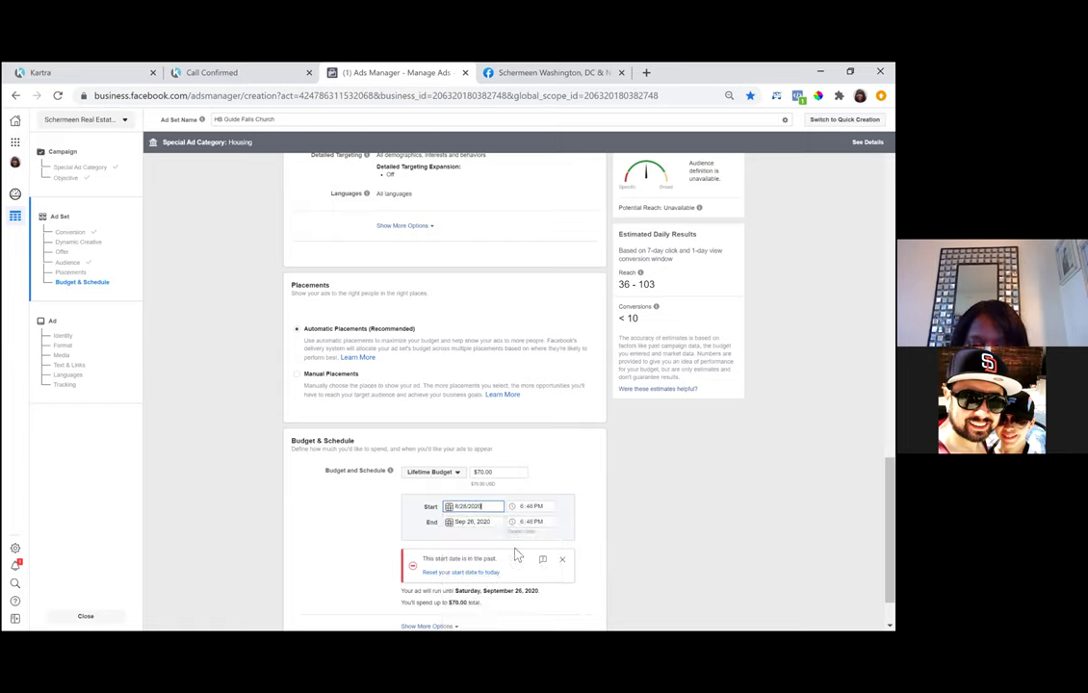
click(495, 521)
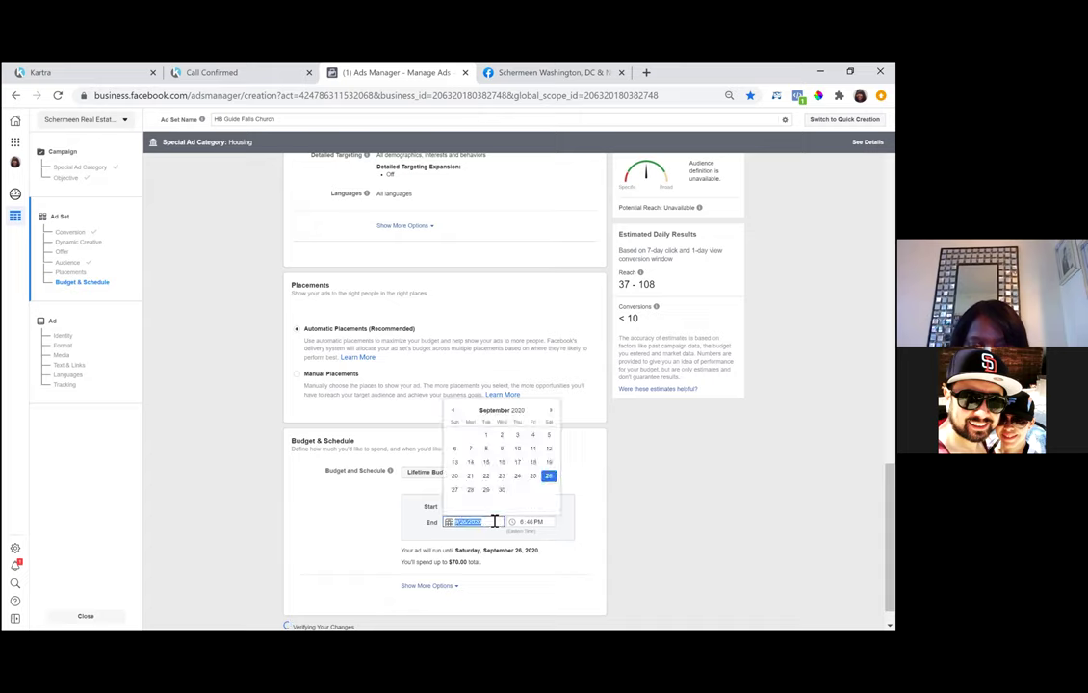
click(452, 411)
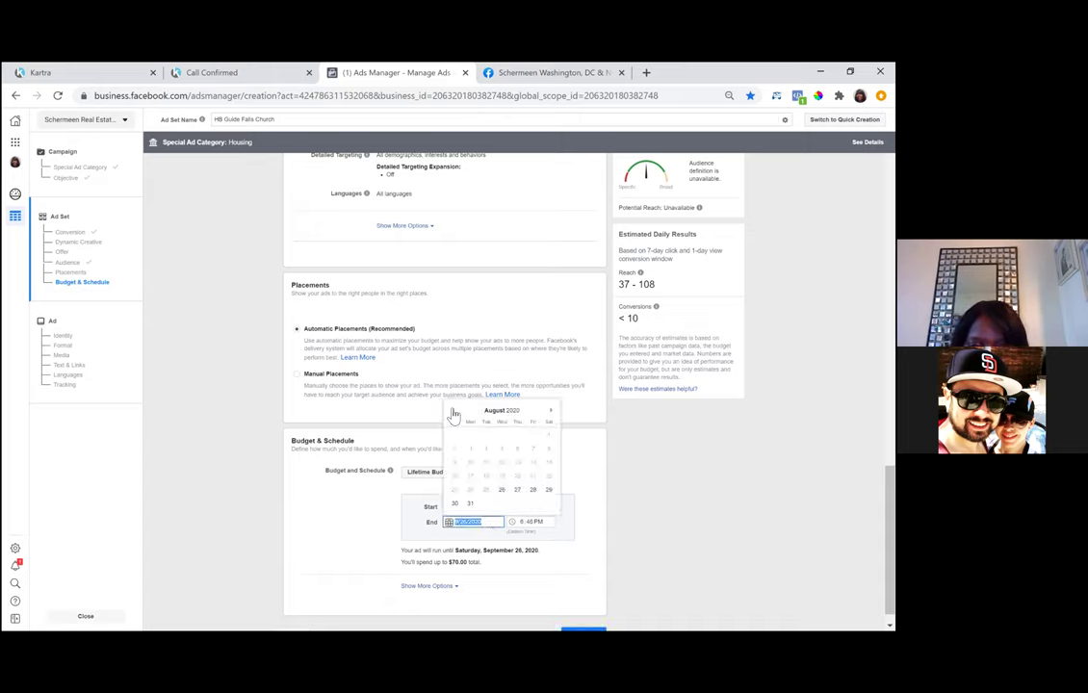
click(554, 414)
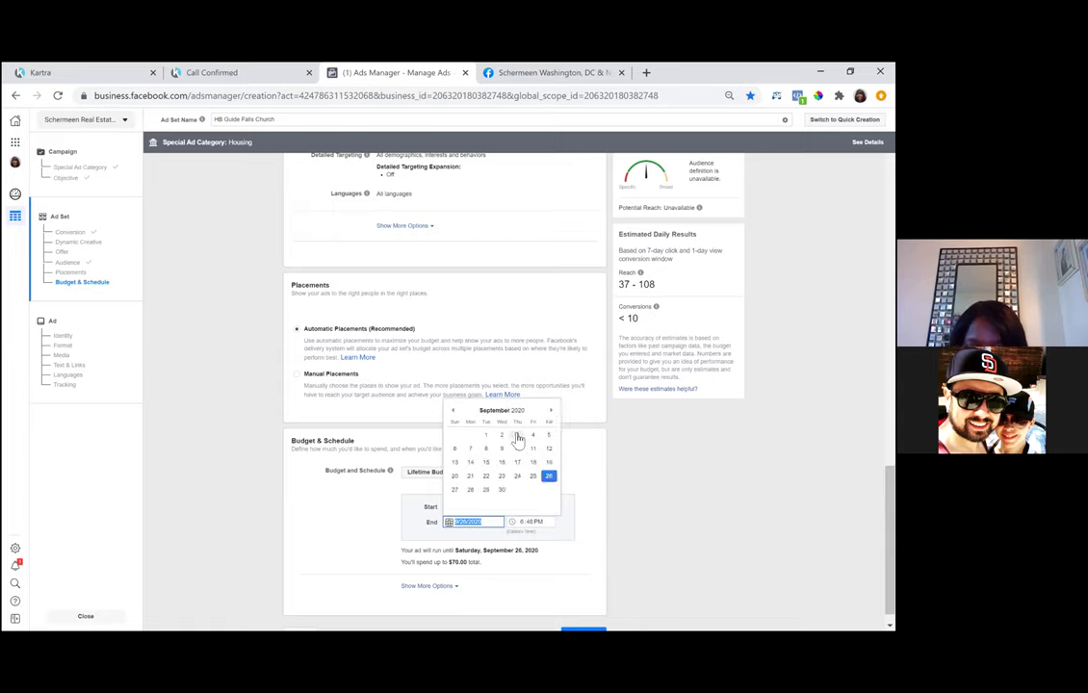
click(517, 436)
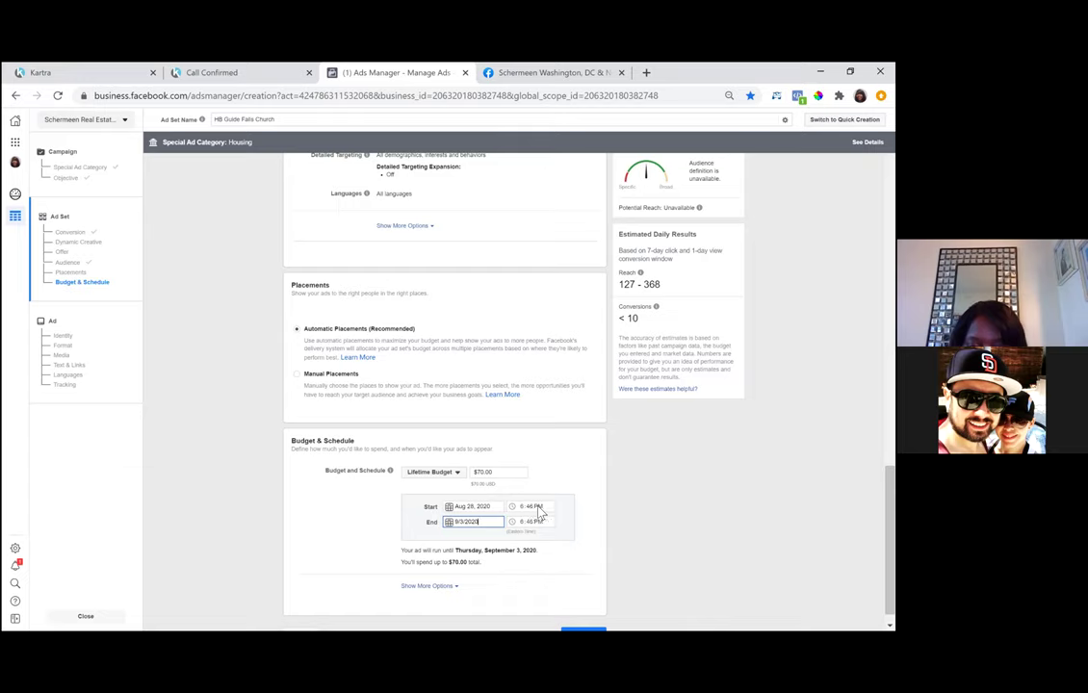
- Set both the start and end times of the ad set schedule to 6:00 AM
click(532, 508)
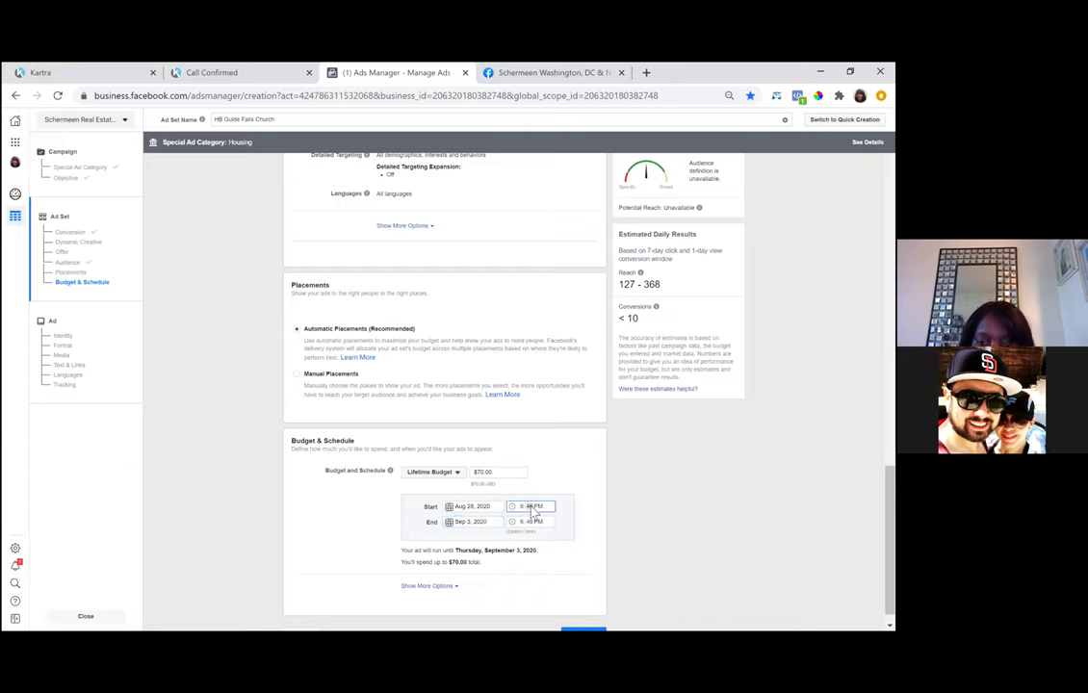
text(600)
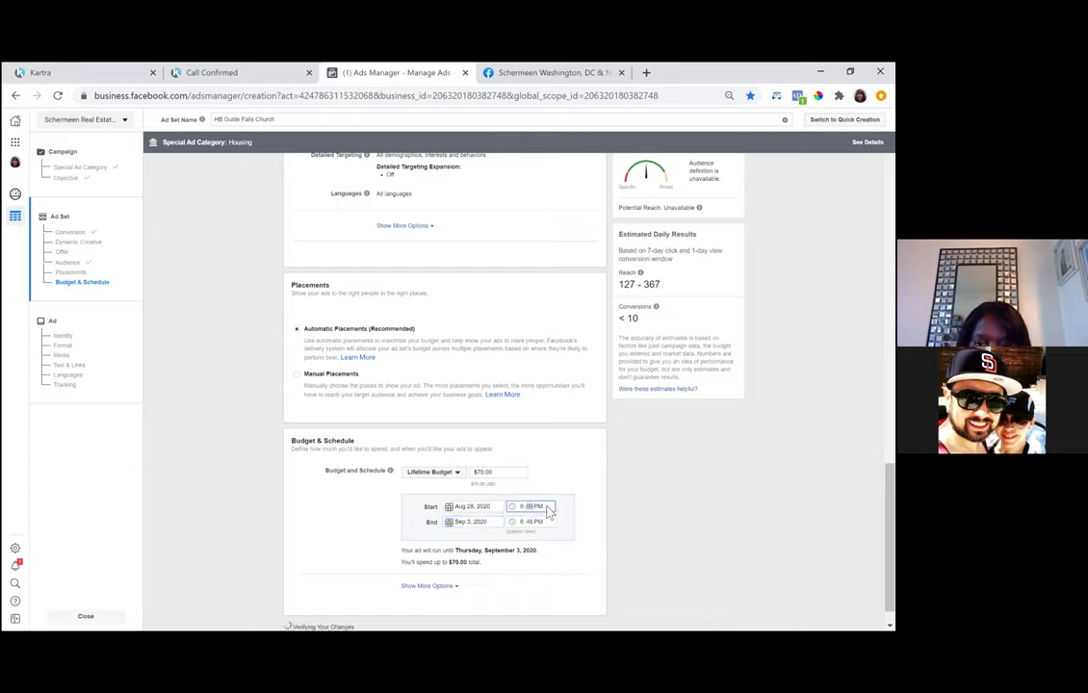
text(a)
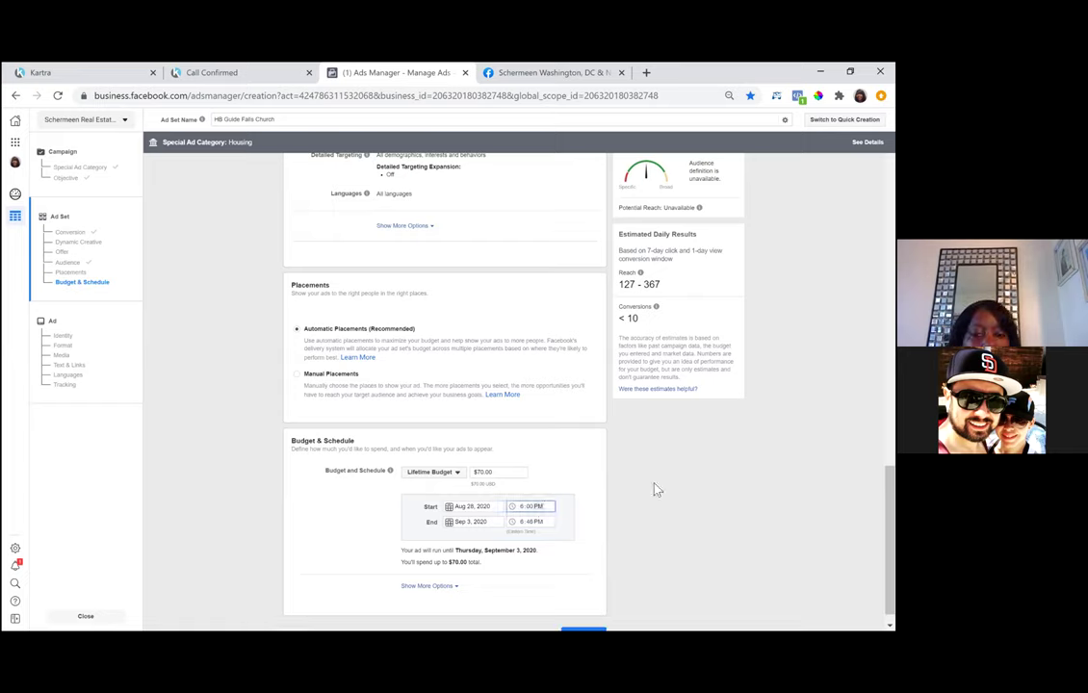
click(530, 522)
text(00)
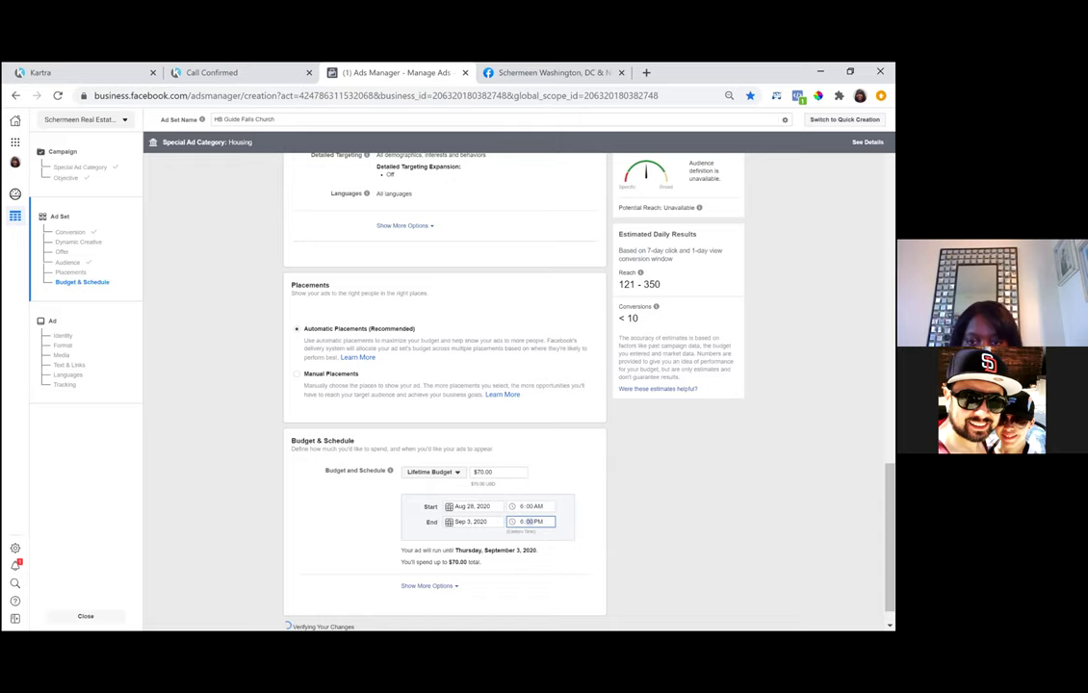
text(a)
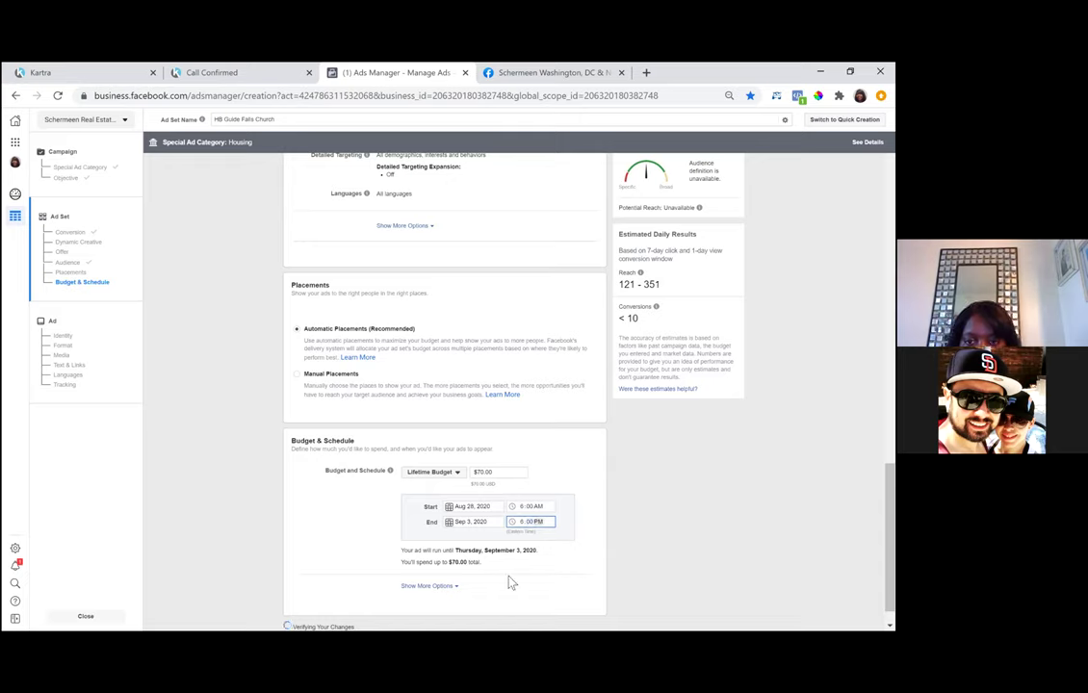
click(683, 491)
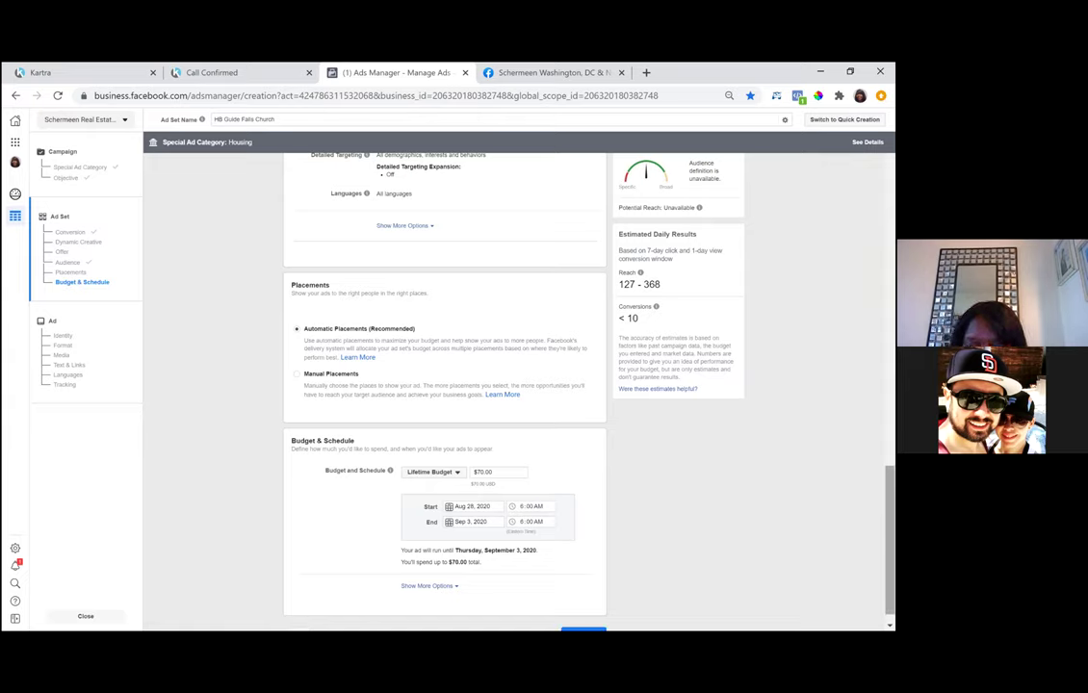
- Expand the additional budget and schedule options, and continue to the ad setup
scroll(443, 385, down, 1)
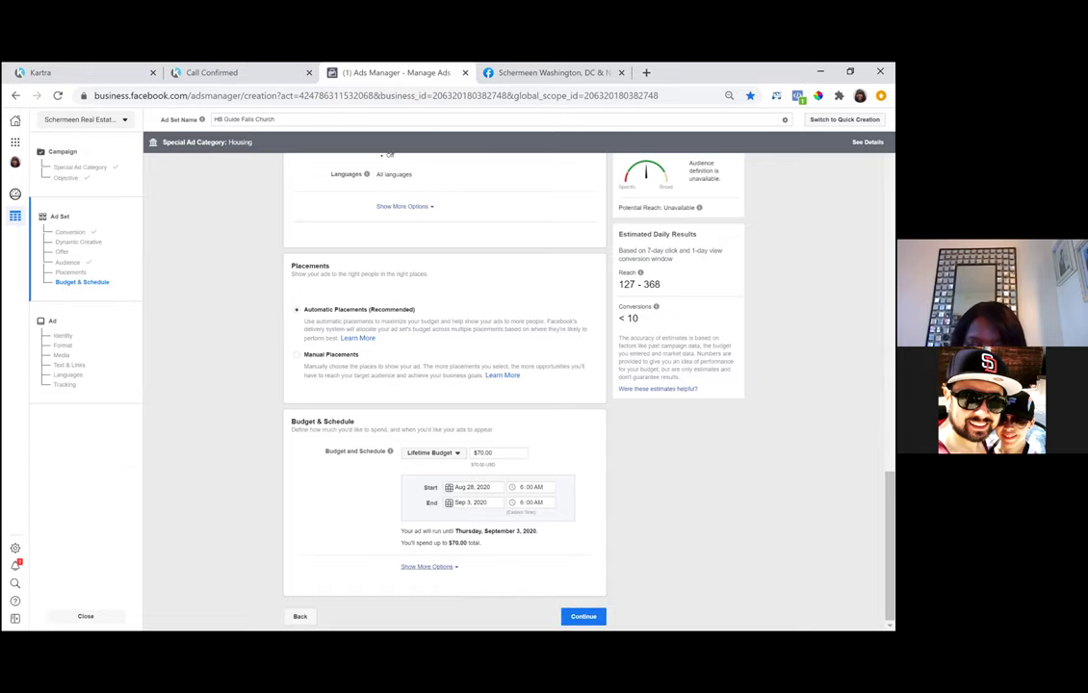
click(428, 566)
scroll(597, 588, down, 1)
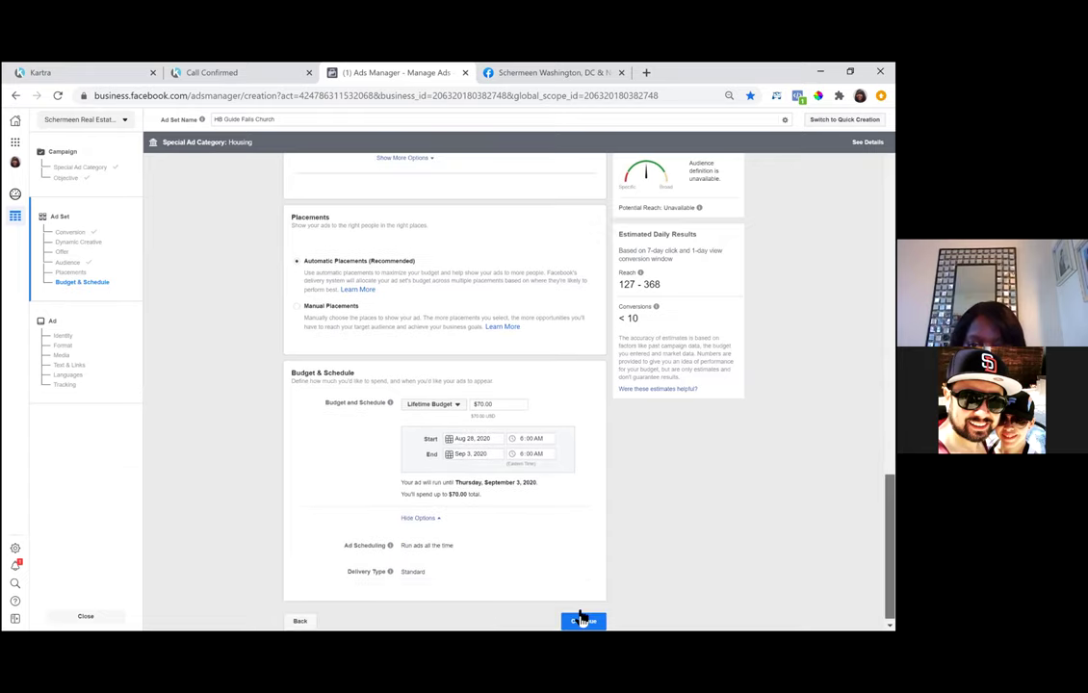
click(582, 617)
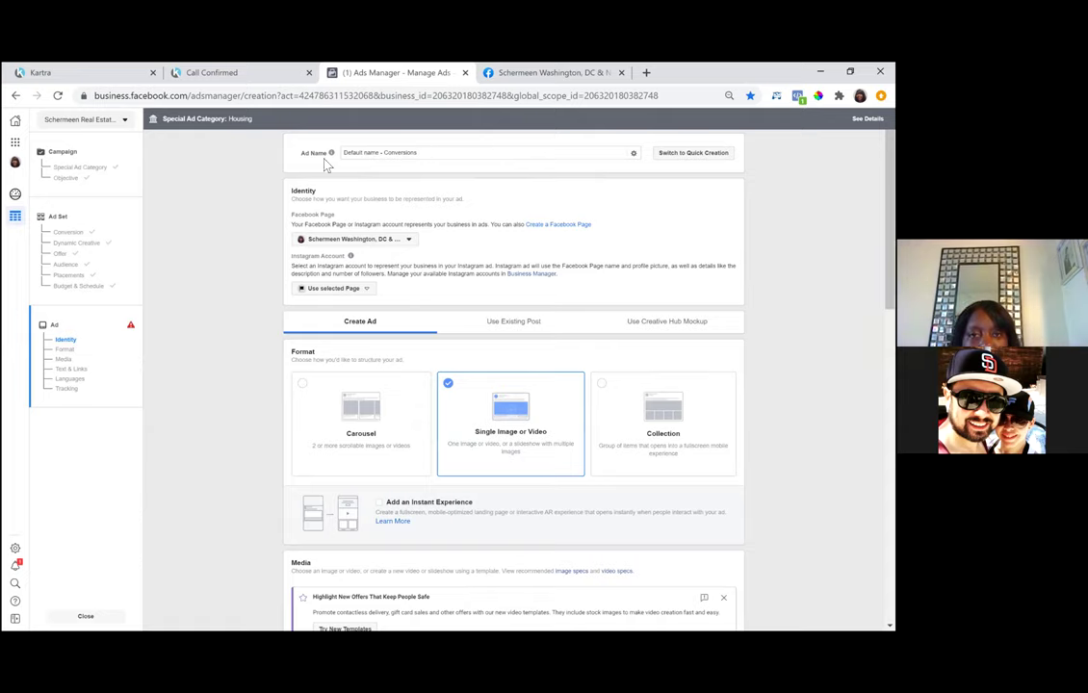
- Name the ad "HB Guide Int Rates Conversions"
triple_click(426, 160)
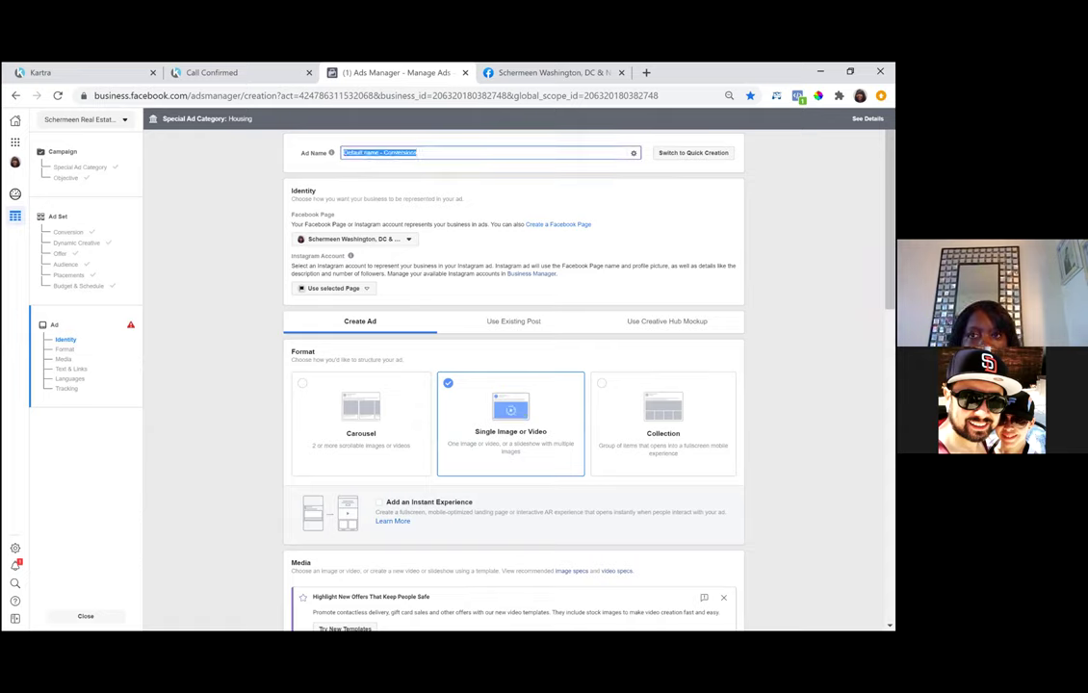
text(HB Guide Int Rates Conversions)
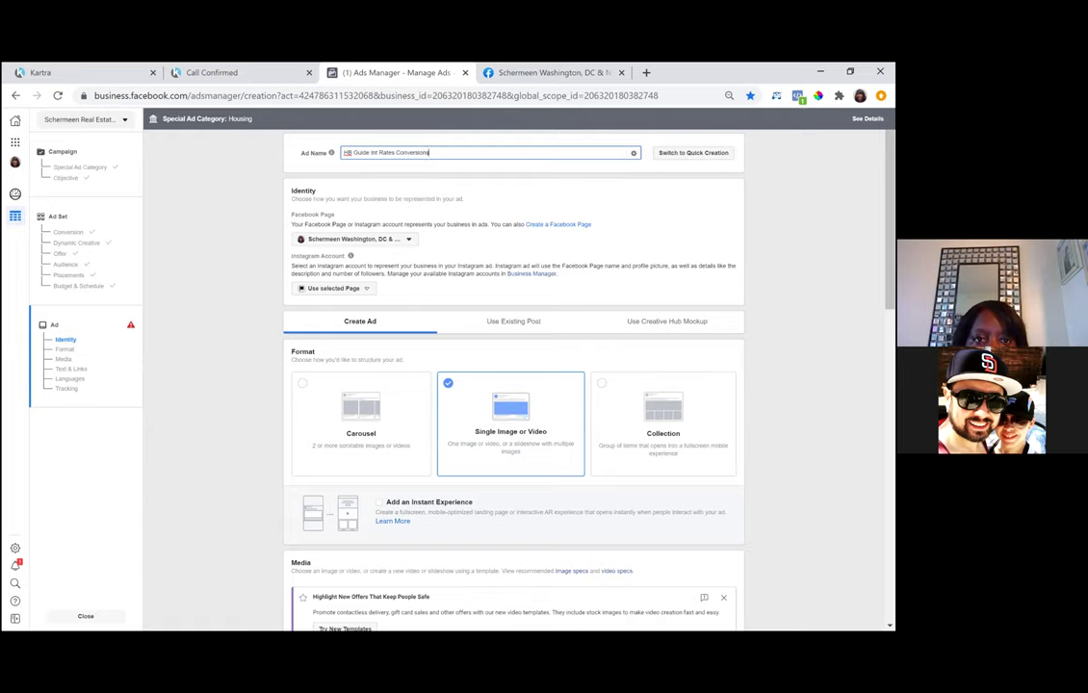
click(244, 405)
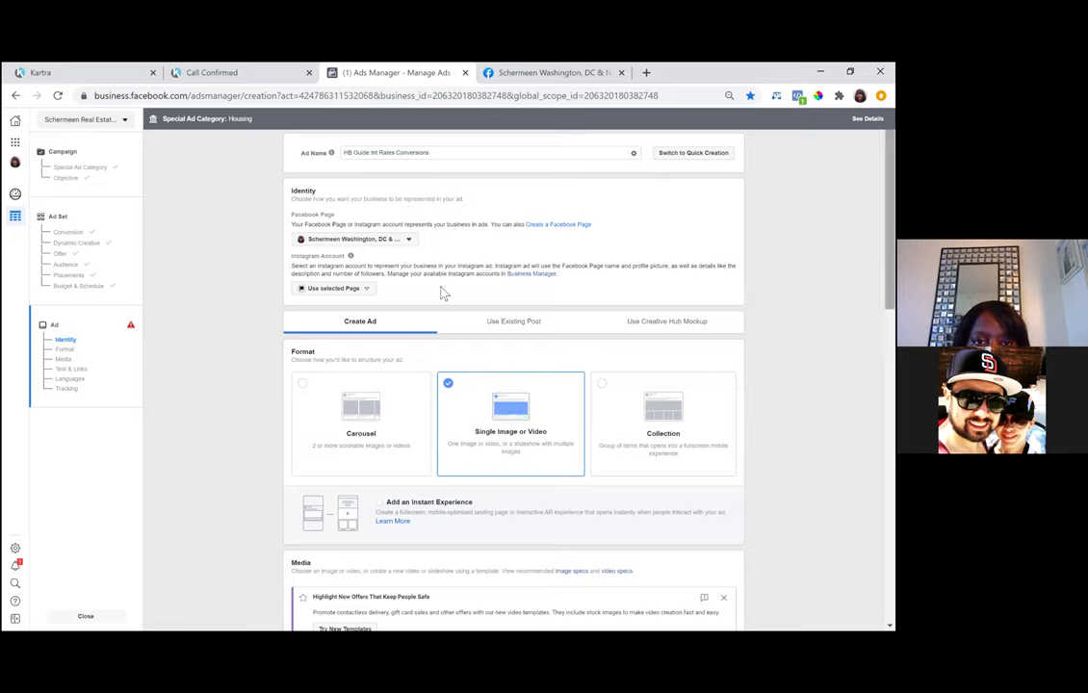
- Choose livingdcmetro as the Instagram account that represents the business in the ad
click(365, 289)
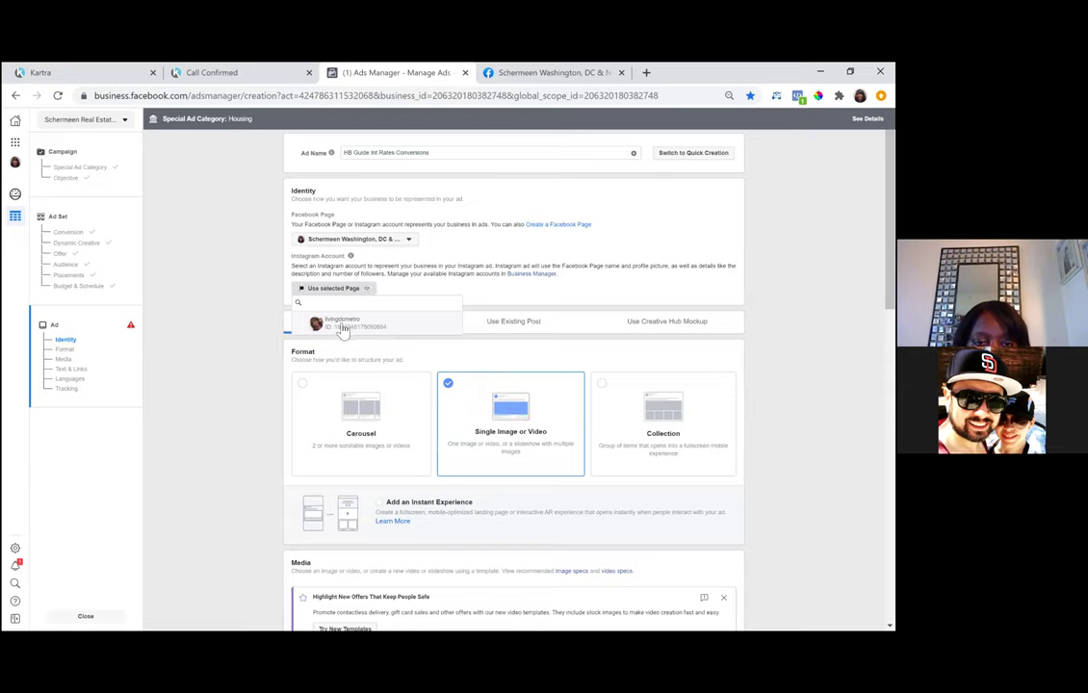
click(439, 328)
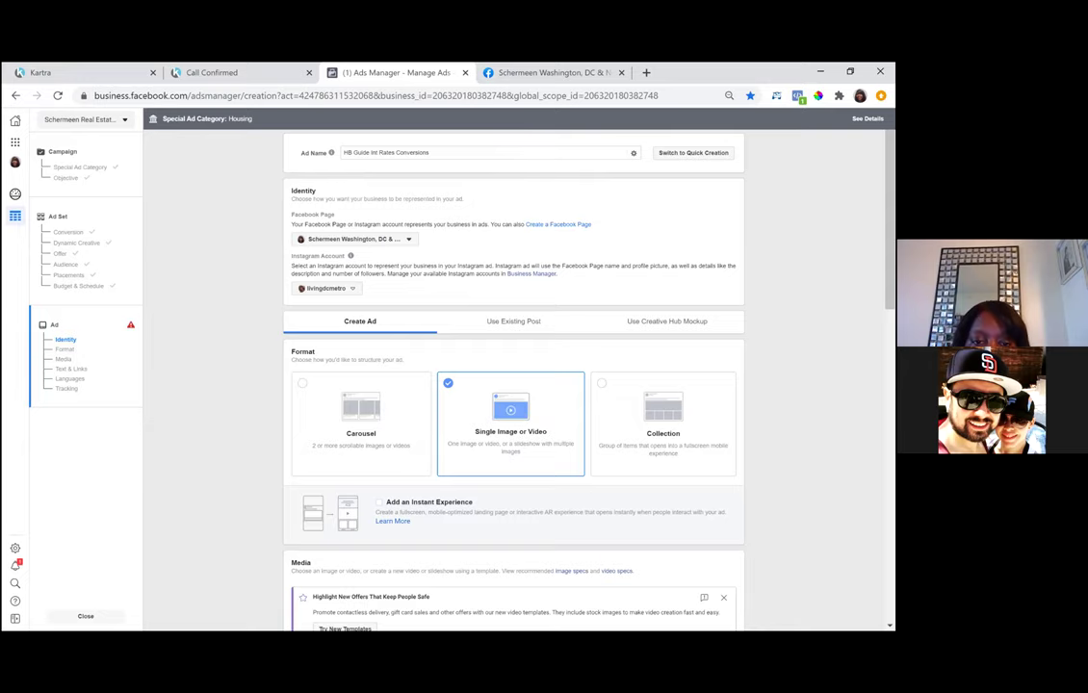
drag(298, 288, 403, 360)
scroll(403, 361, down, 1)
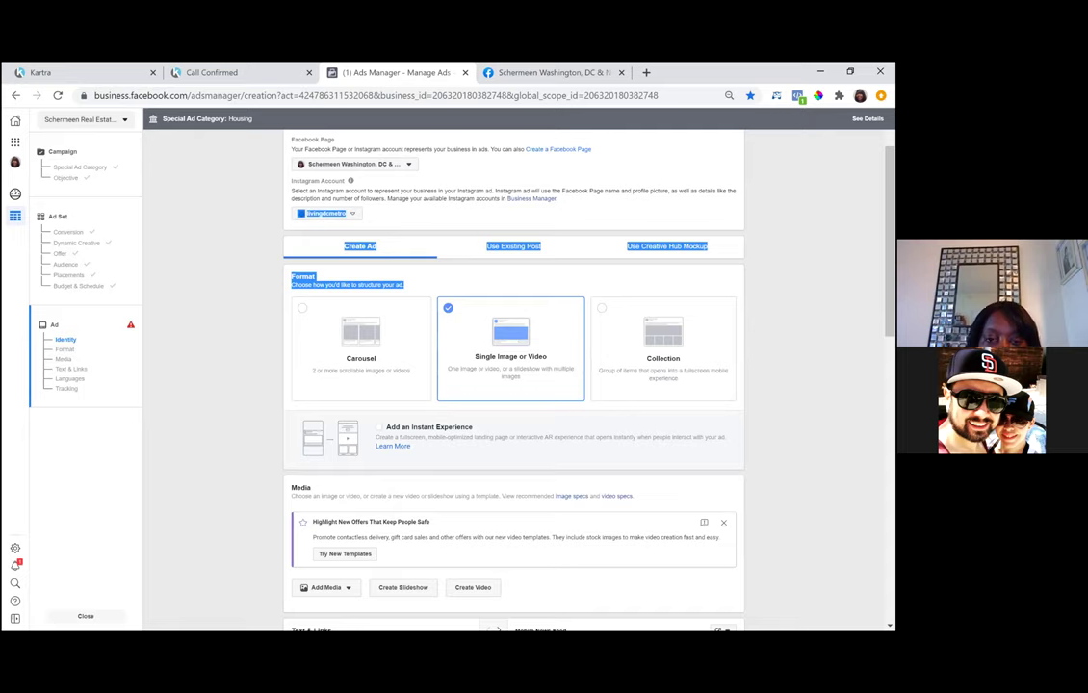
- Use the existing Facebook Page post "Buying or Selling a Home?" from Aug 14, 2020 as the ad's creative
click(510, 338)
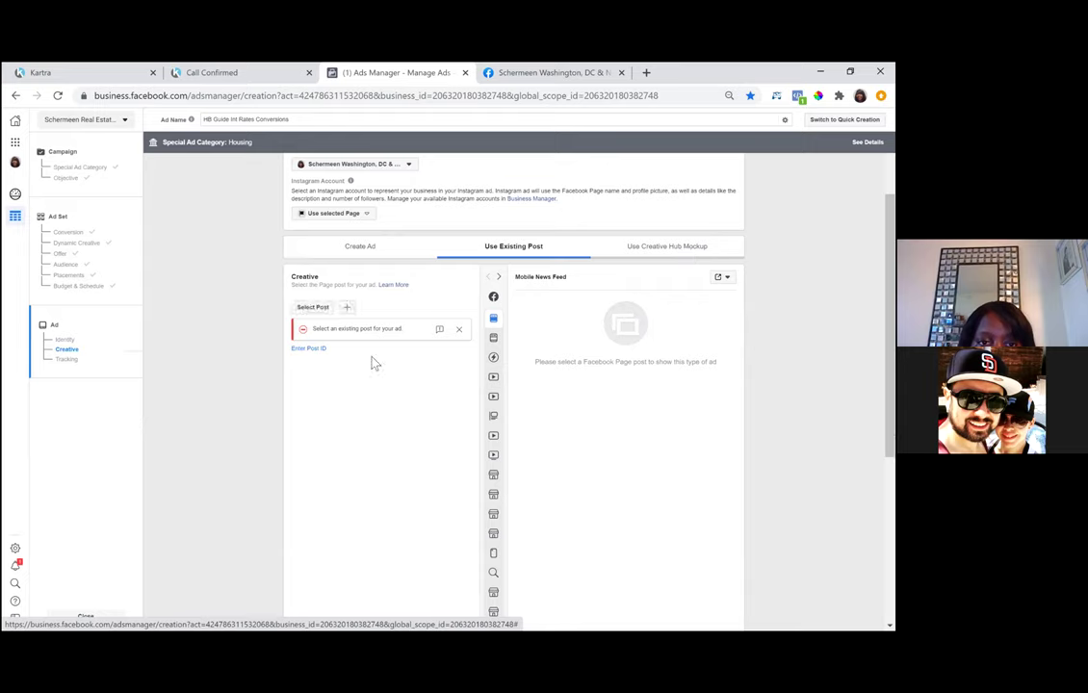
click(313, 310)
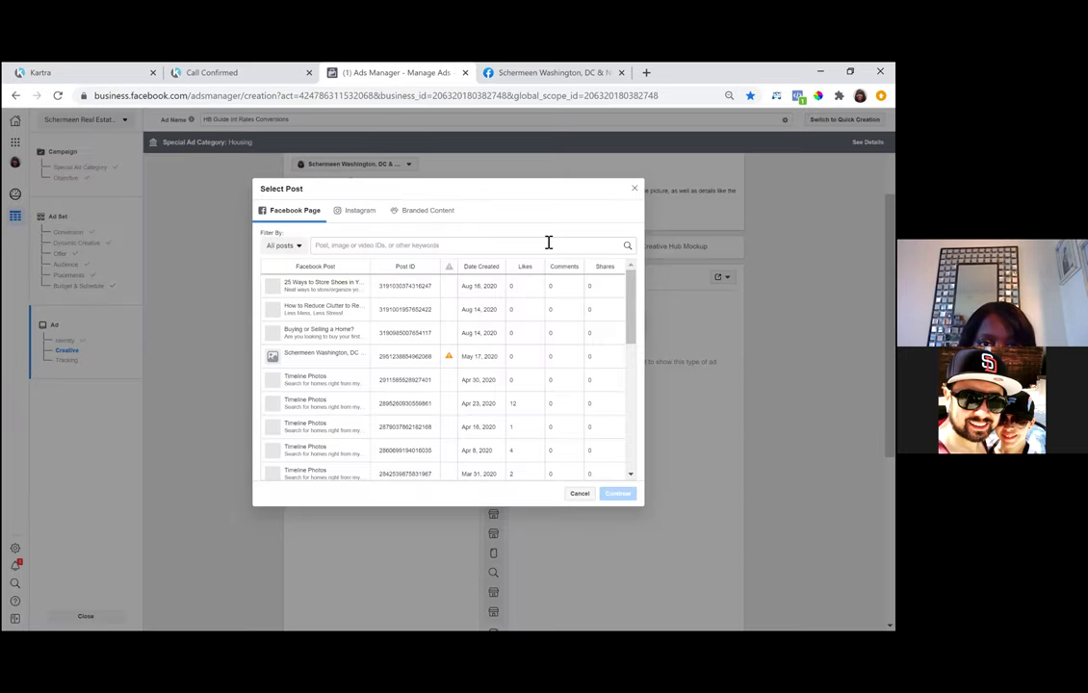
click(275, 335)
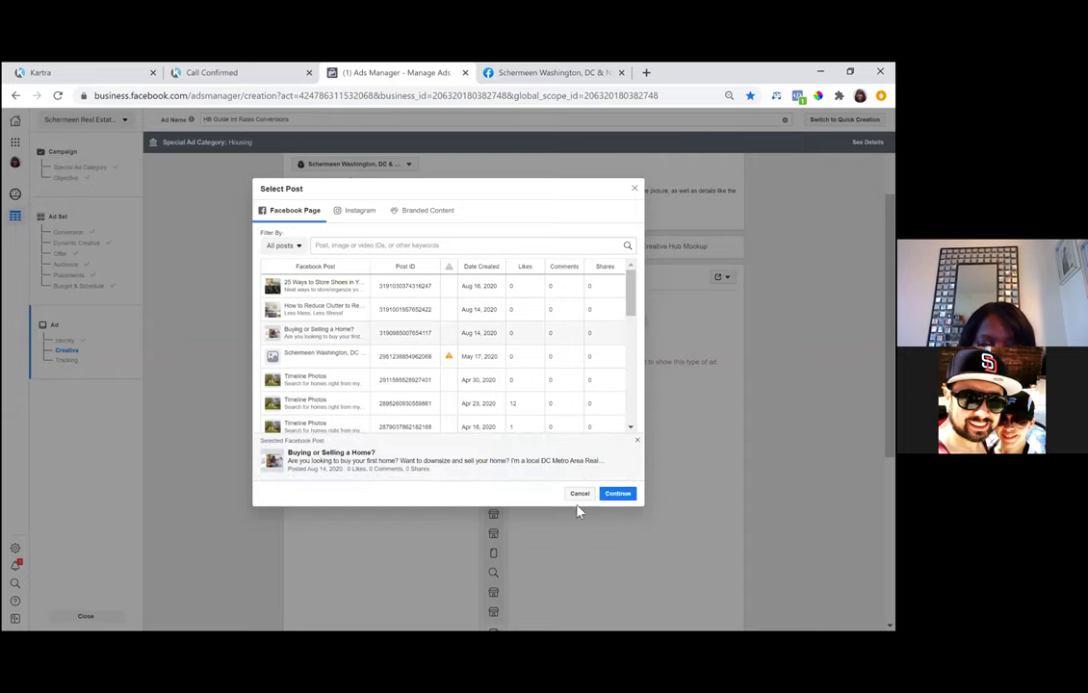
click(616, 494)
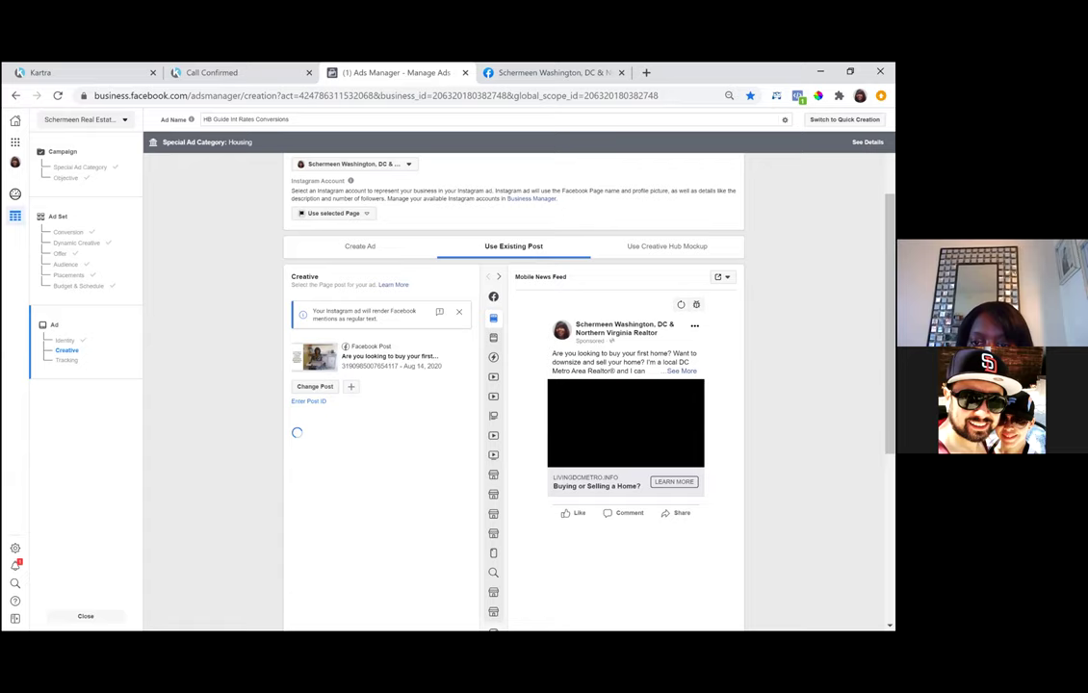
scroll(513, 385, down, 1)
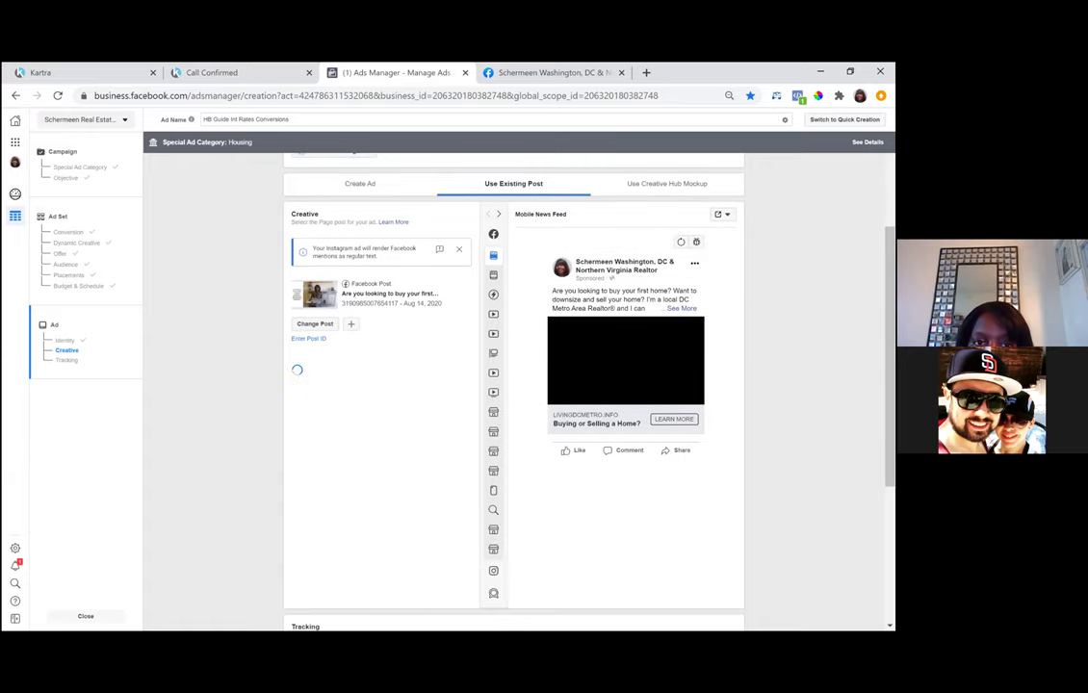
scroll(513, 385, up, 1)
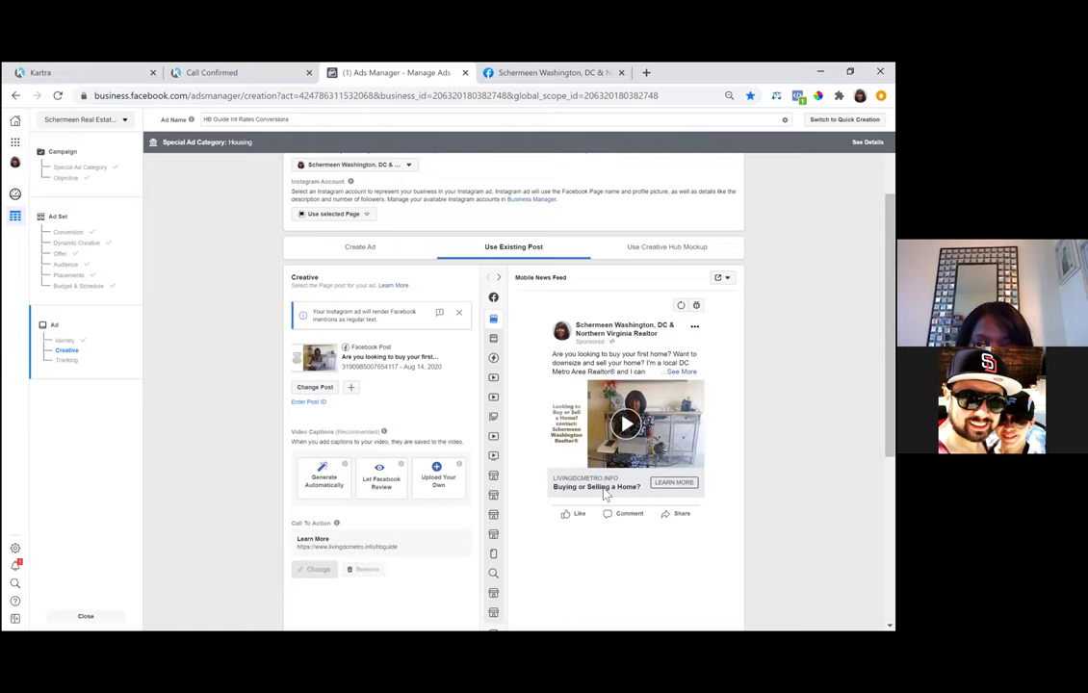
mouse_move(336, 523)
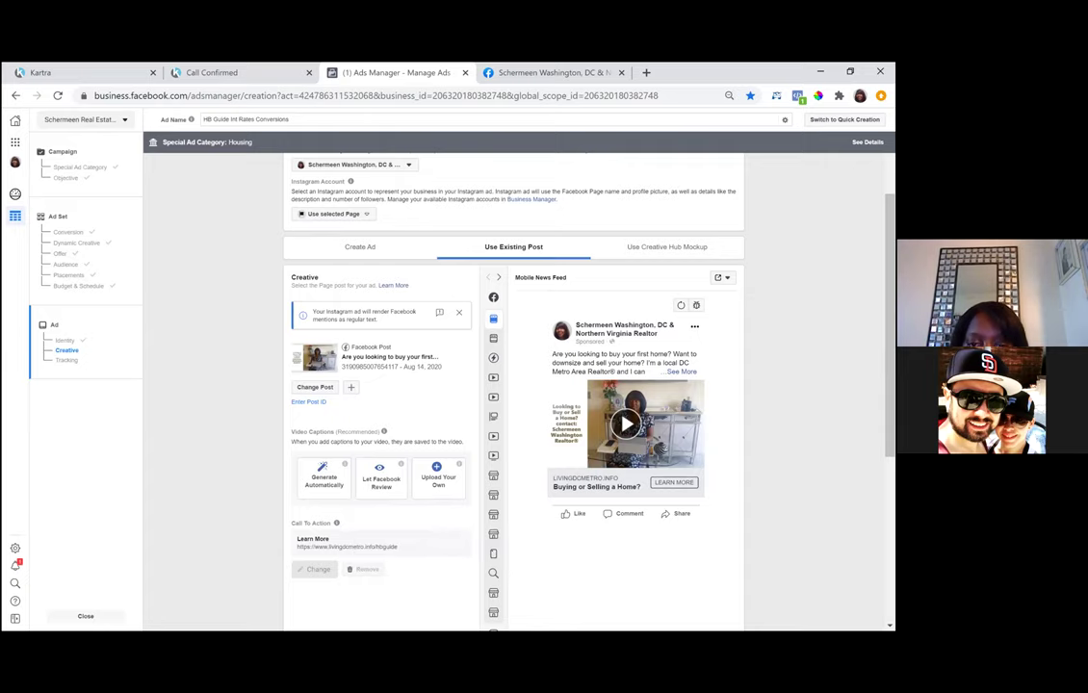
- Review the ad's call to action and its Facebook Pixel conversion tracking settings
scroll(317, 444, down, 4)
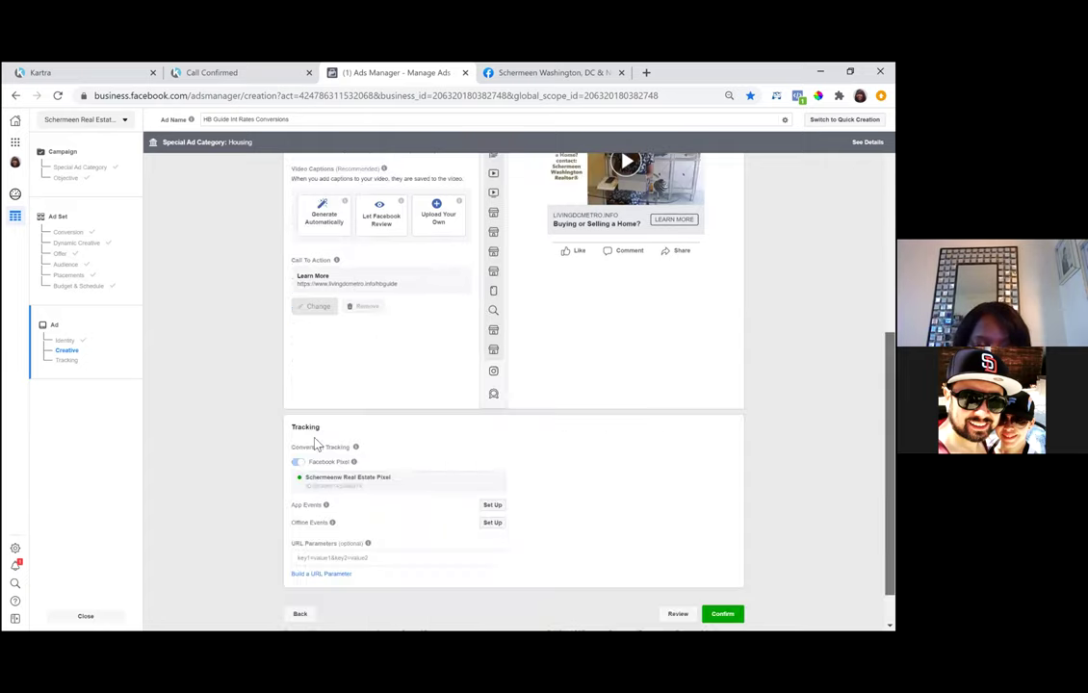
scroll(313, 423, down, 2)
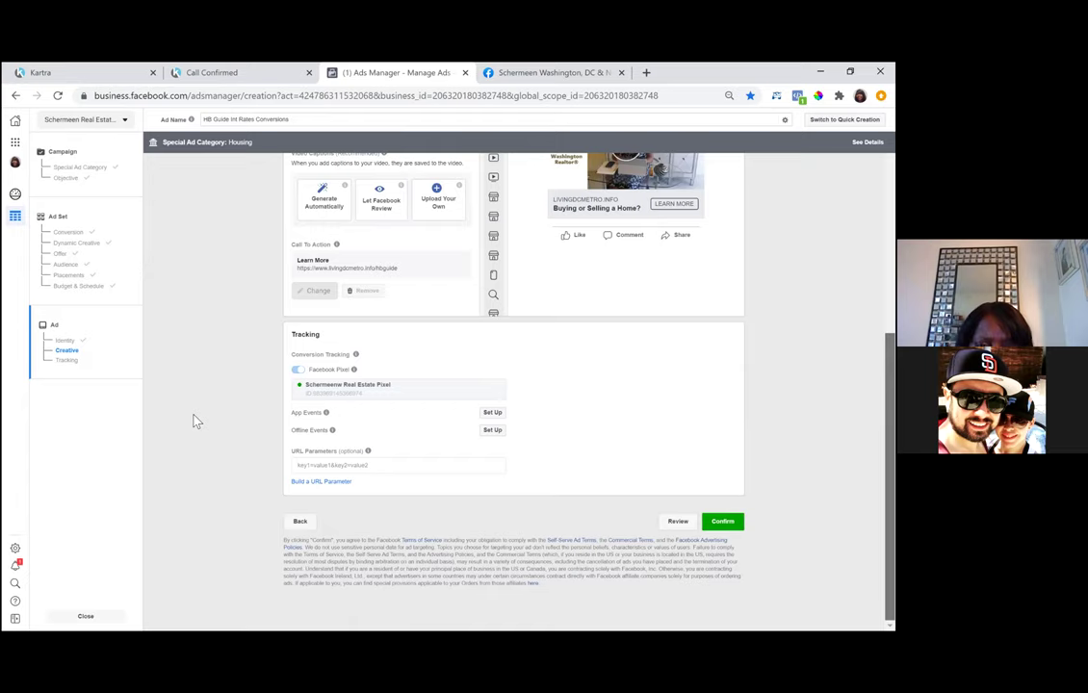
click(298, 372)
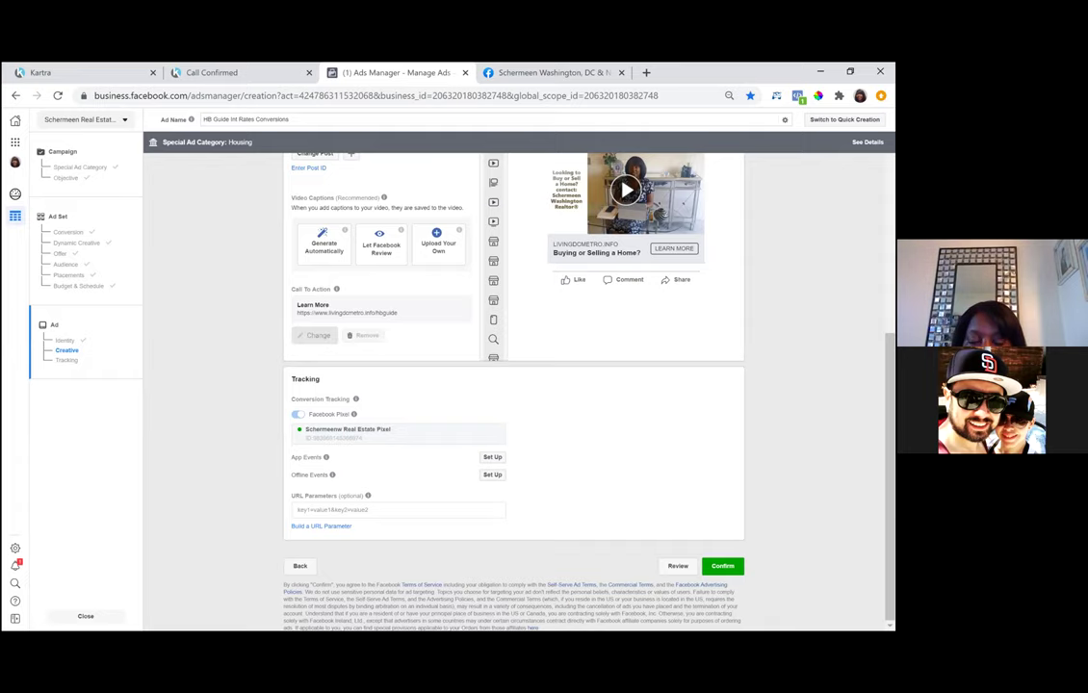
scroll(520, 366, up, 1)
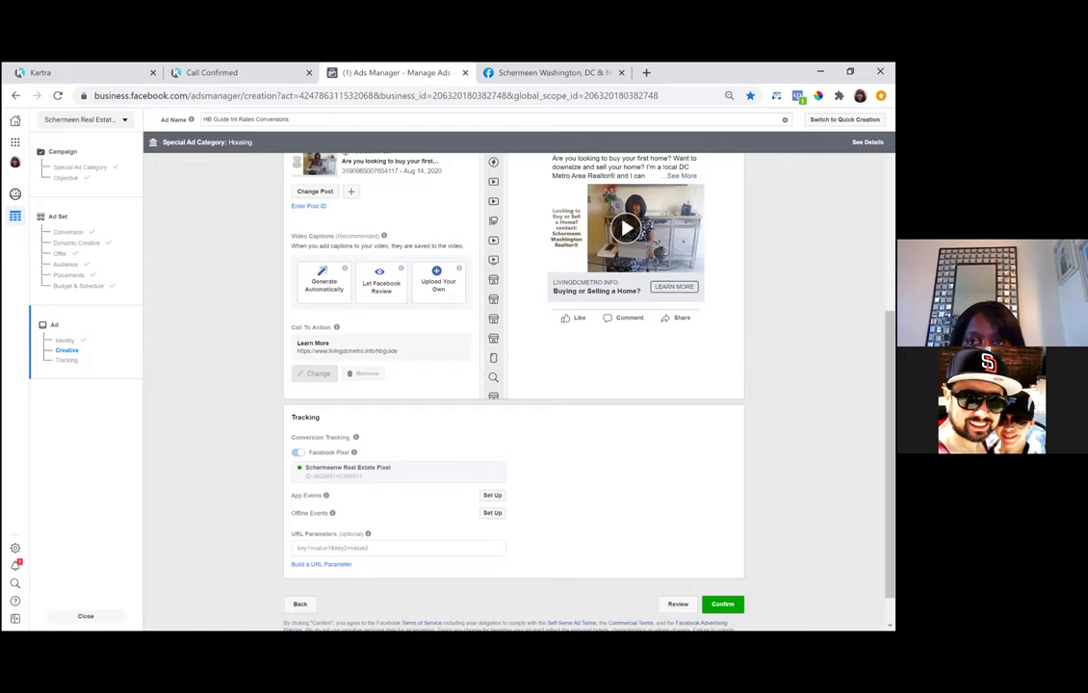
click(66, 361)
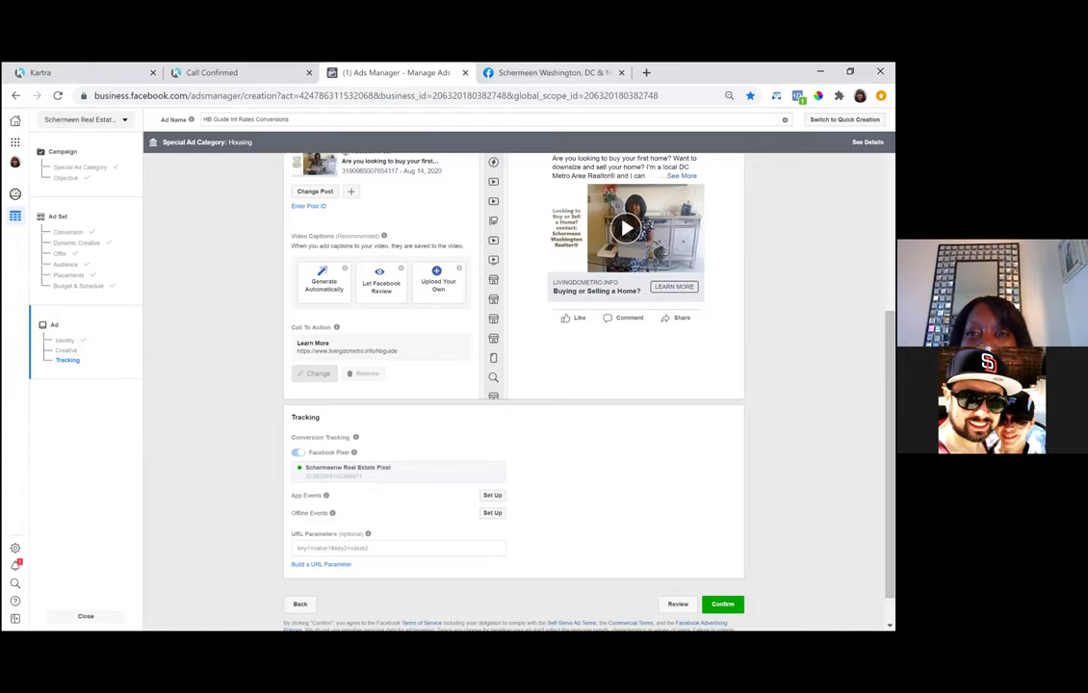
- Switch to the business's Facebook Page and play the video in its "Buying or Selling a Home?" post
click(548, 72)
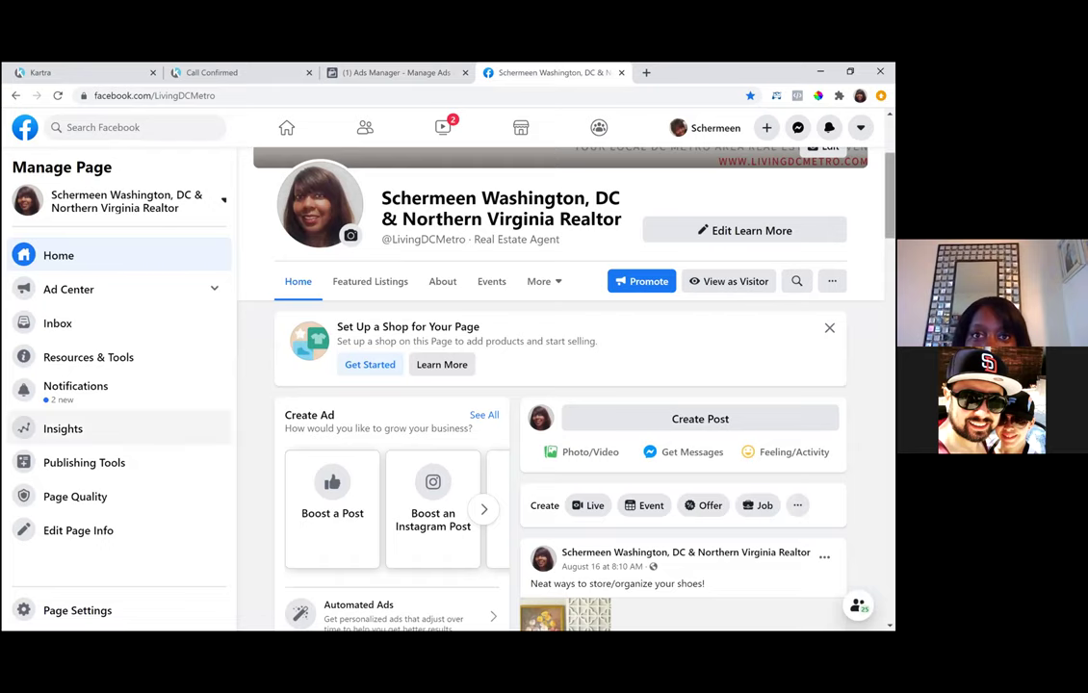
scroll(558, 385, down, 2)
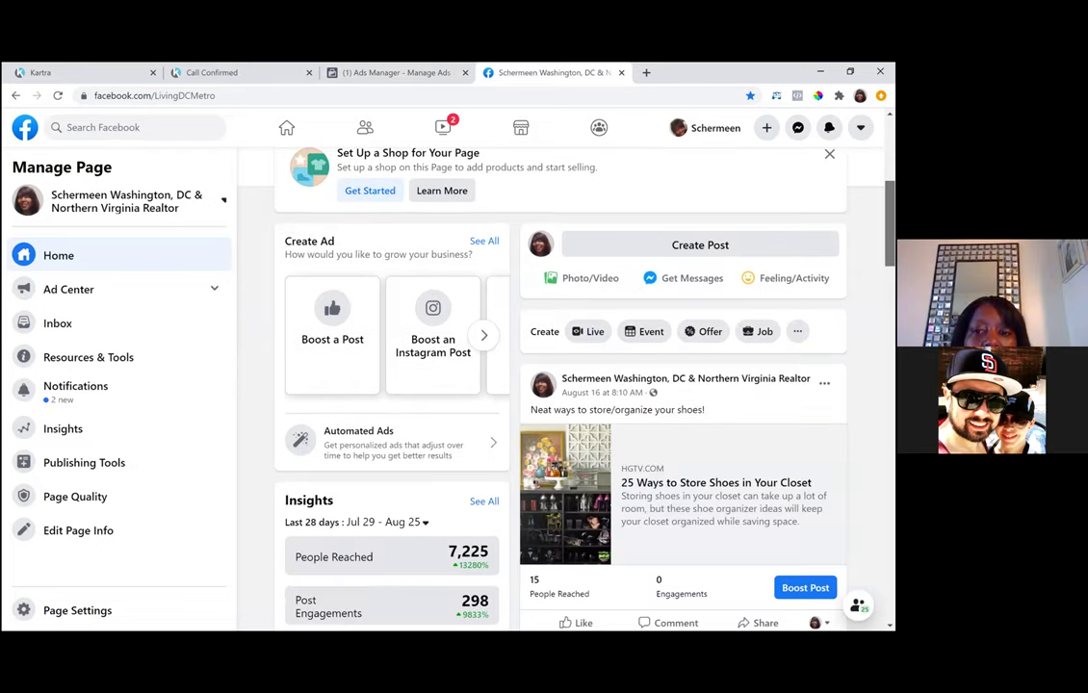
scroll(558, 386, down, 3)
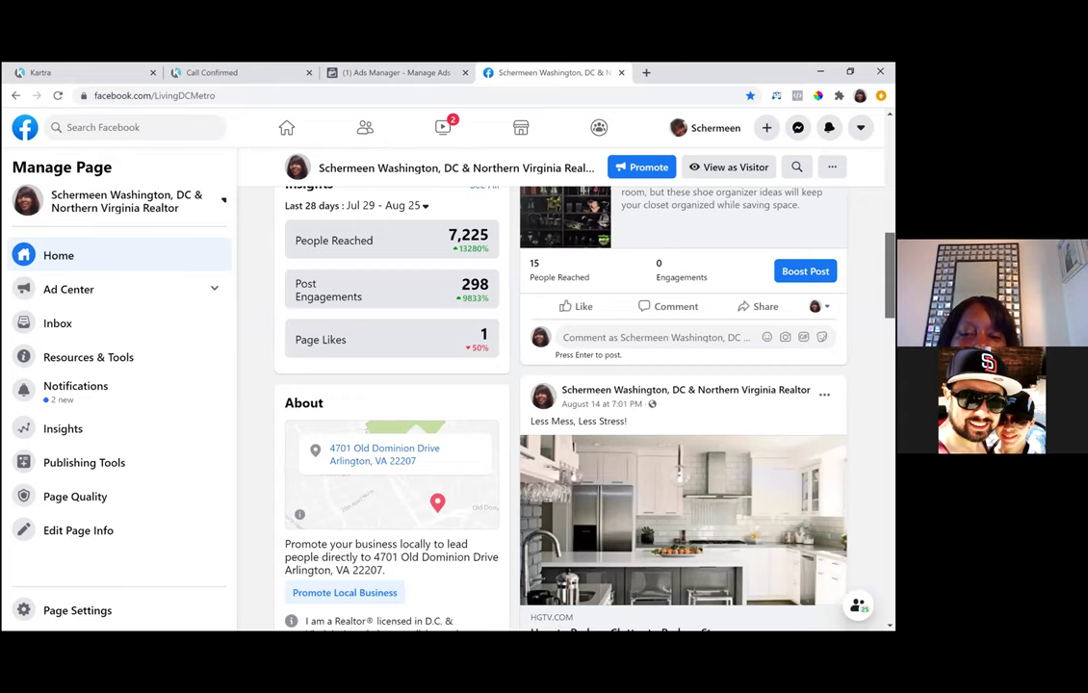
scroll(559, 386, down, 1)
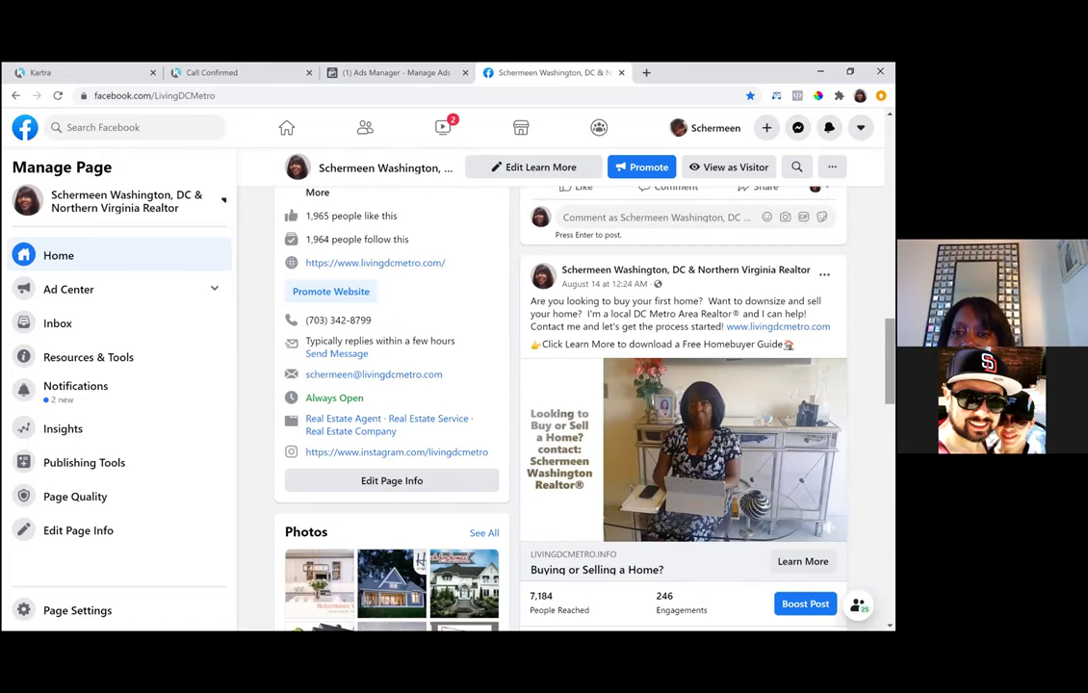
scroll(700, 373, down, 1)
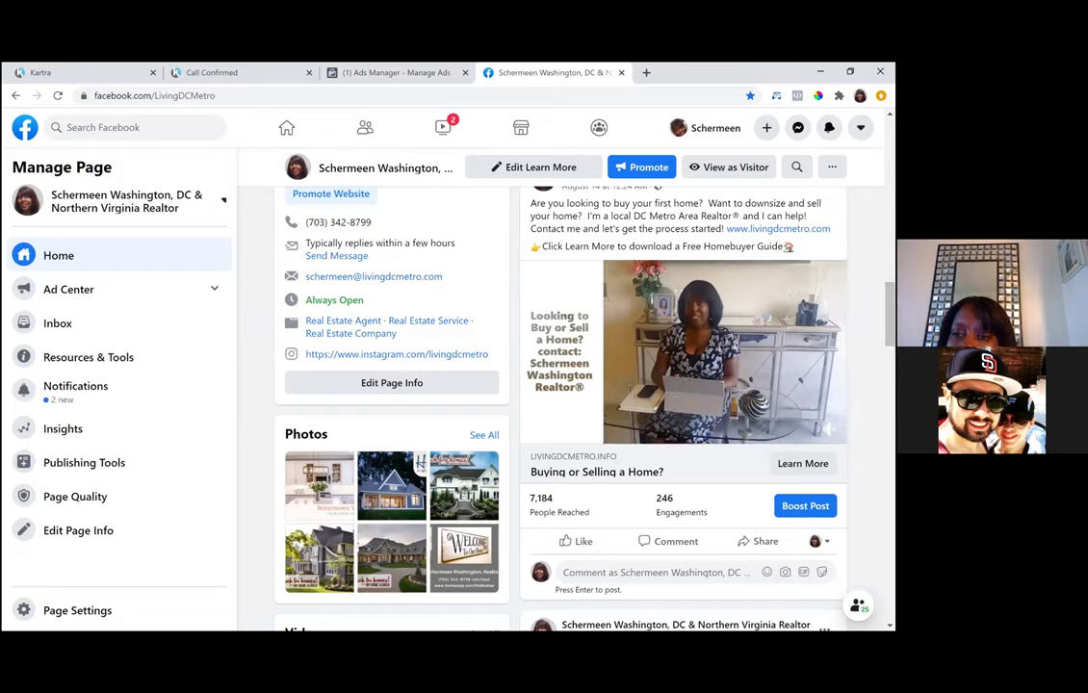
click(597, 435)
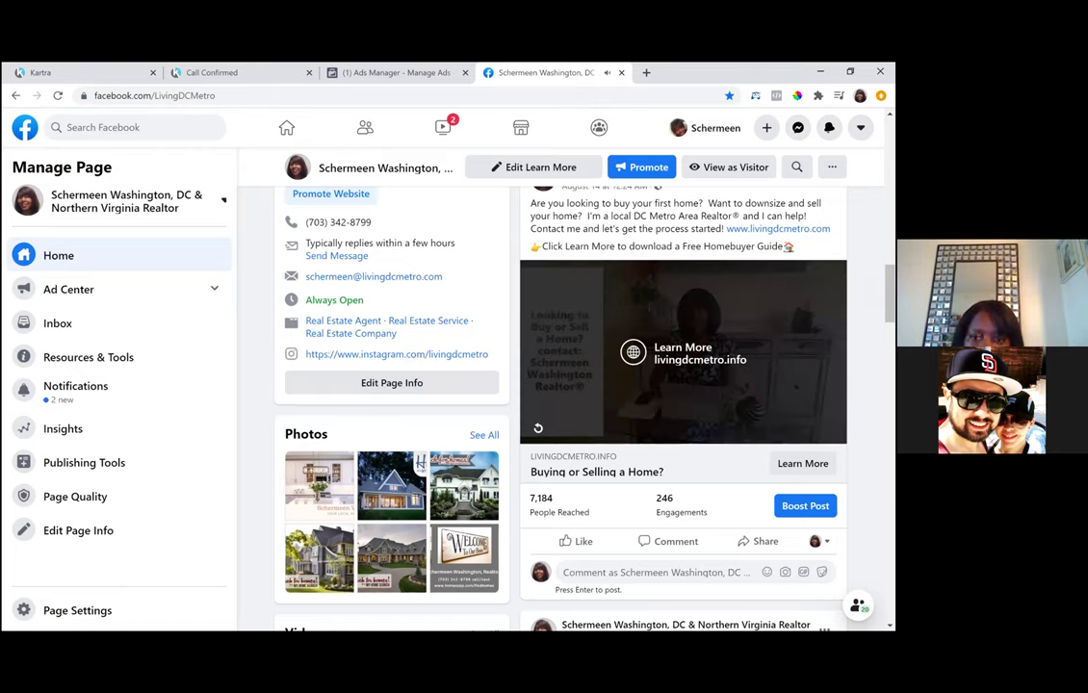
click(537, 428)
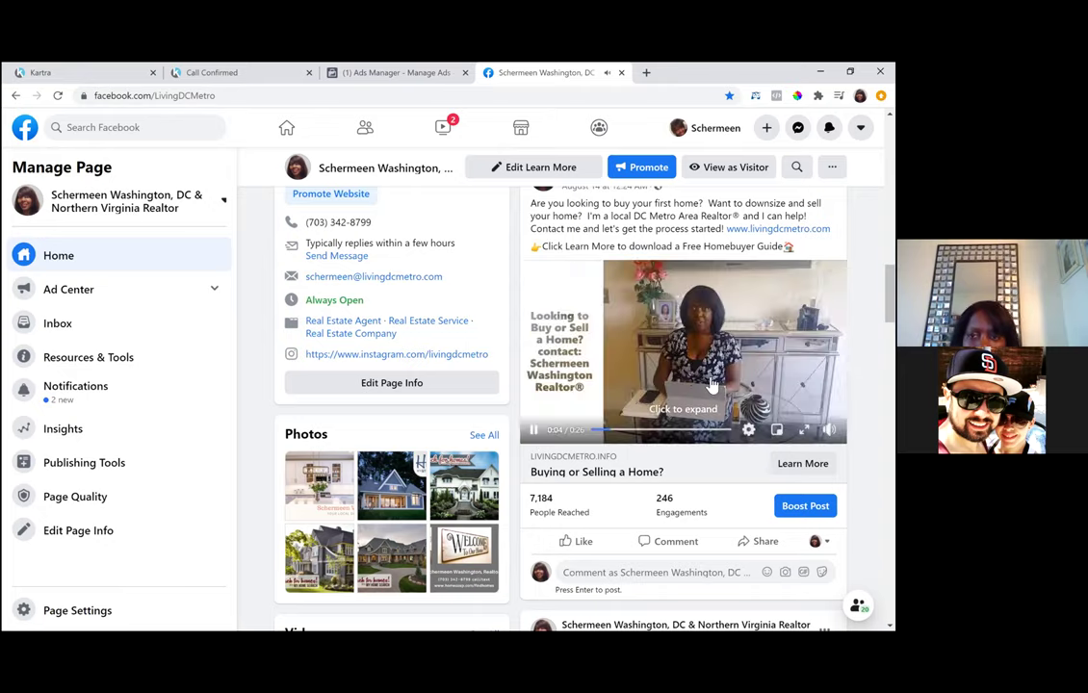
click(629, 339)
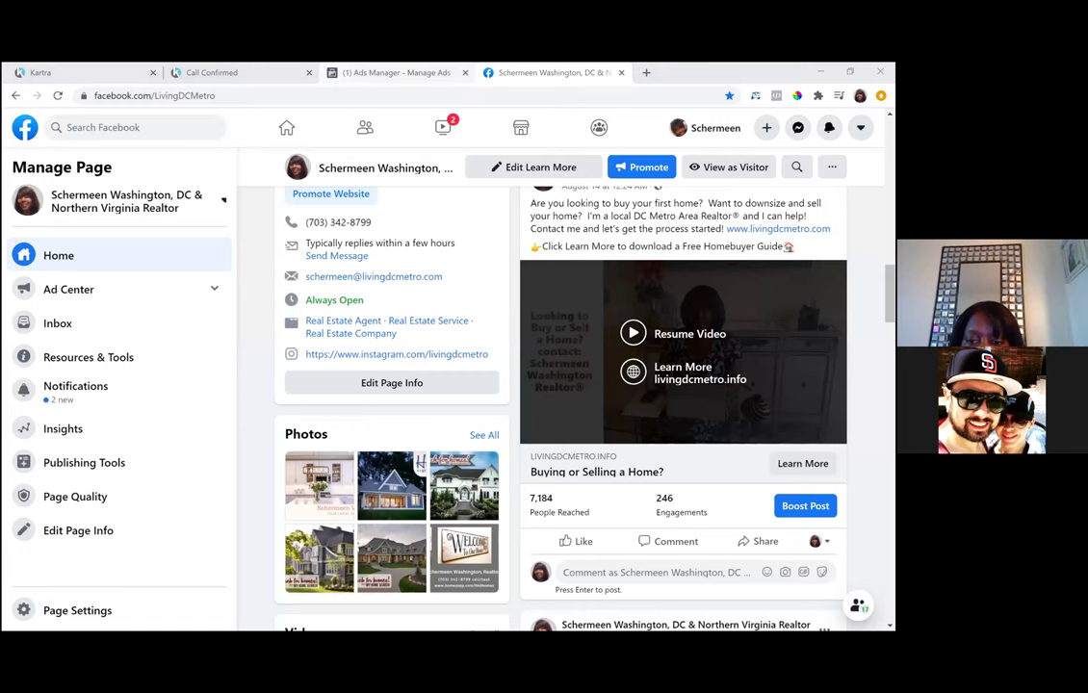
- Return to Ads Manager and leave the ad setup for the campaigns overview, discarding the unsaved changes
key(ctrl+shift+Tab)
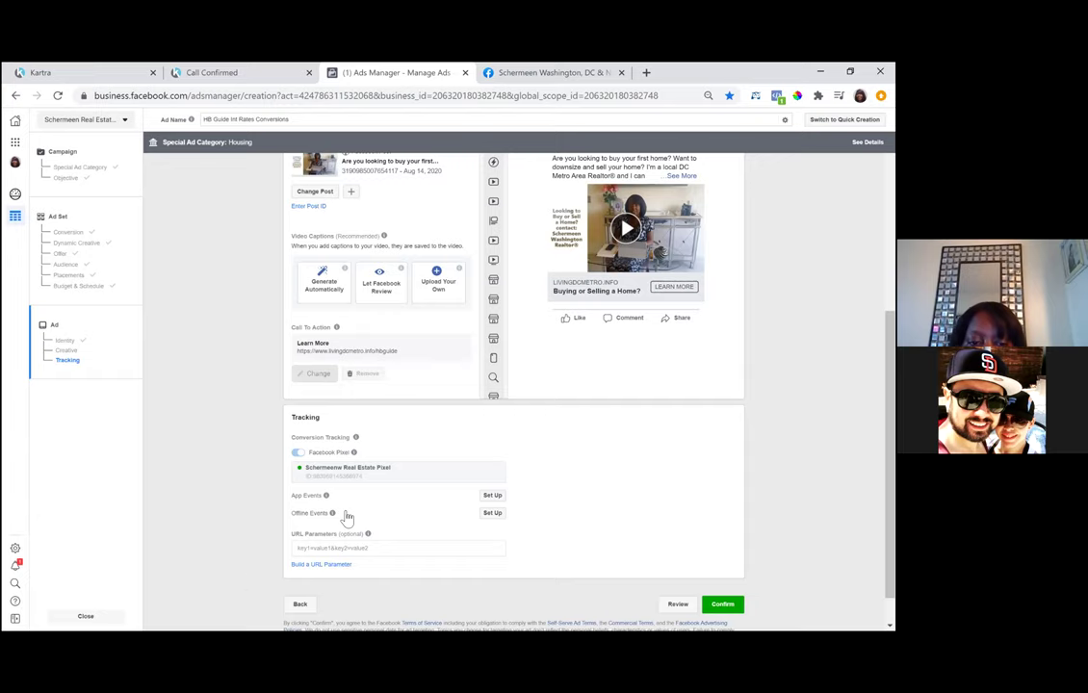
click(15, 142)
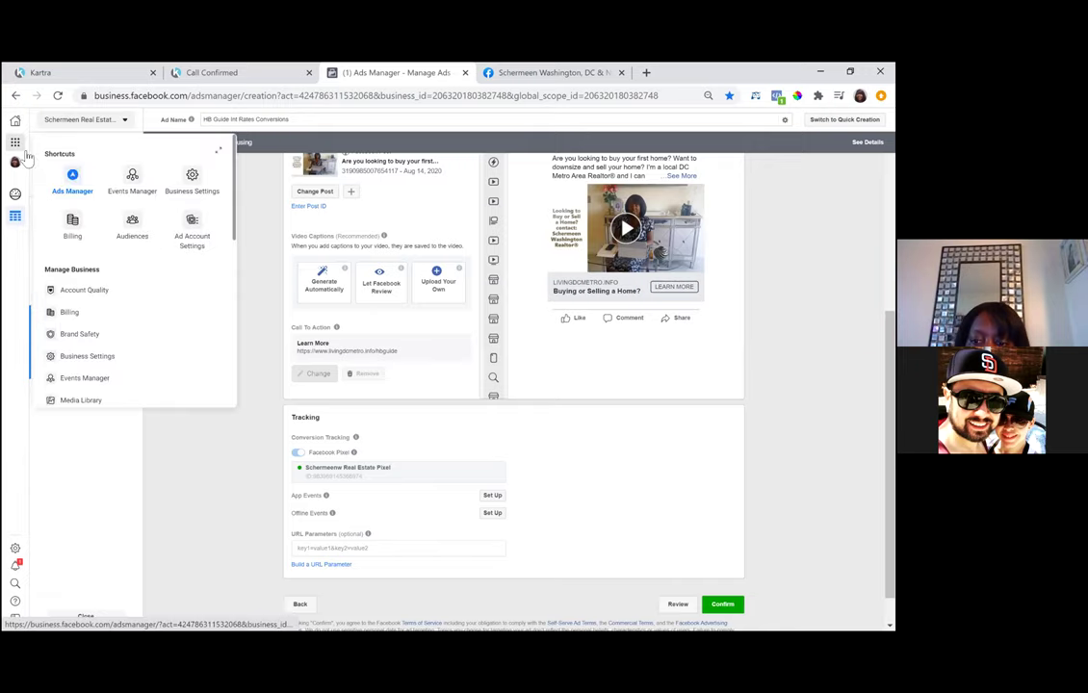
click(76, 178)
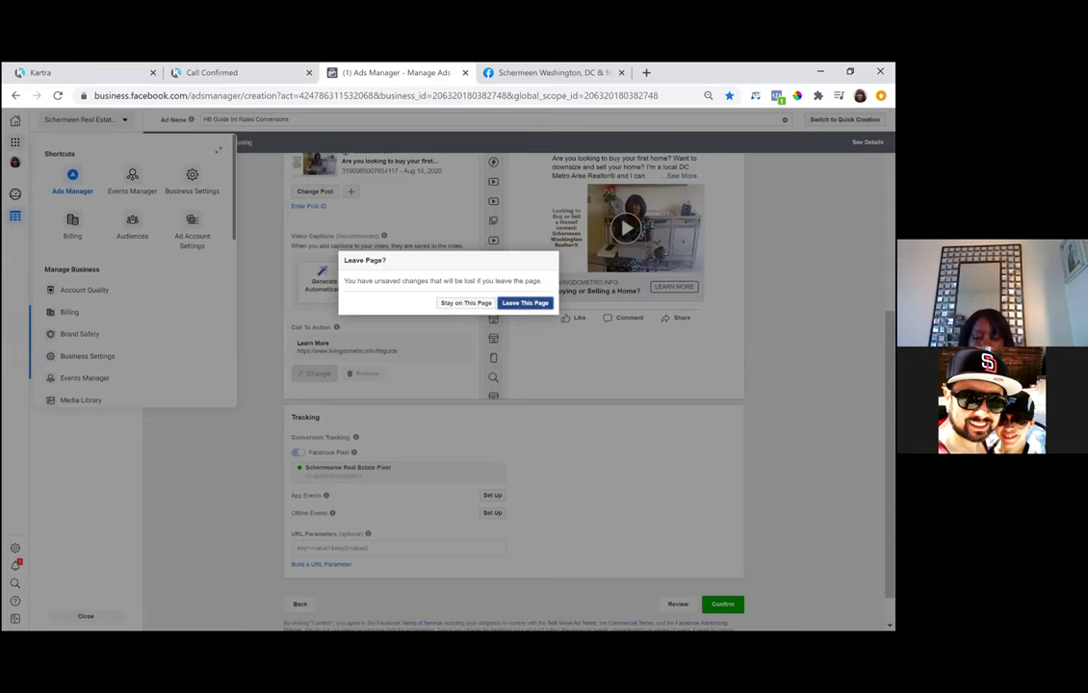
key(Return)
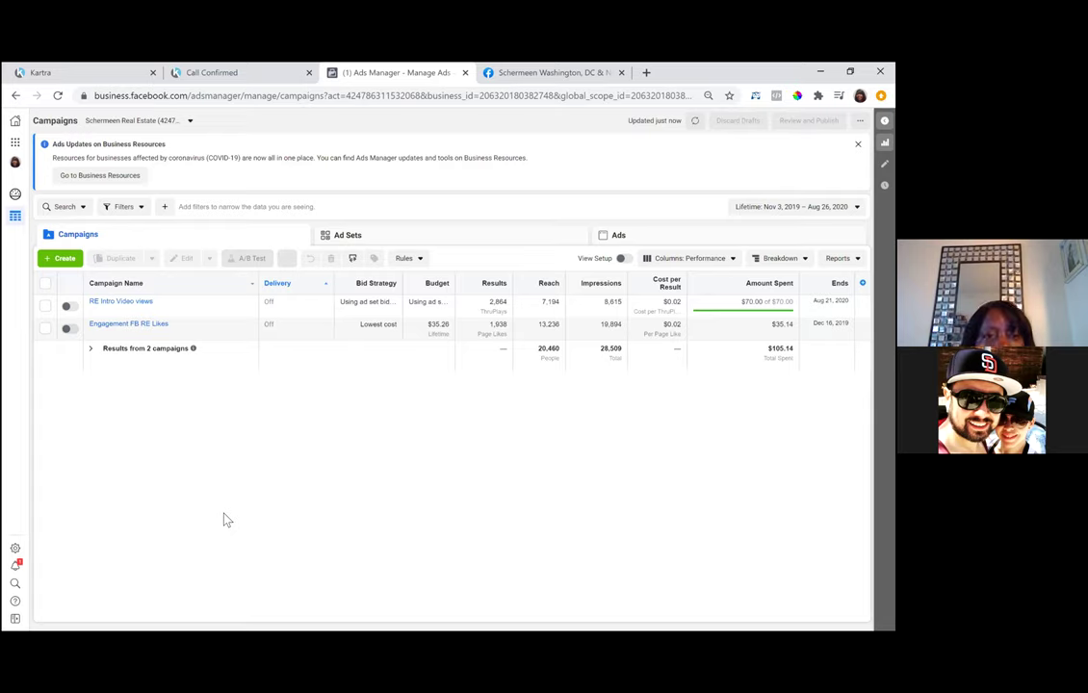
- Open the Audiences tool for the Schermeen Real Estate ad account
click(15, 142)
click(132, 231)
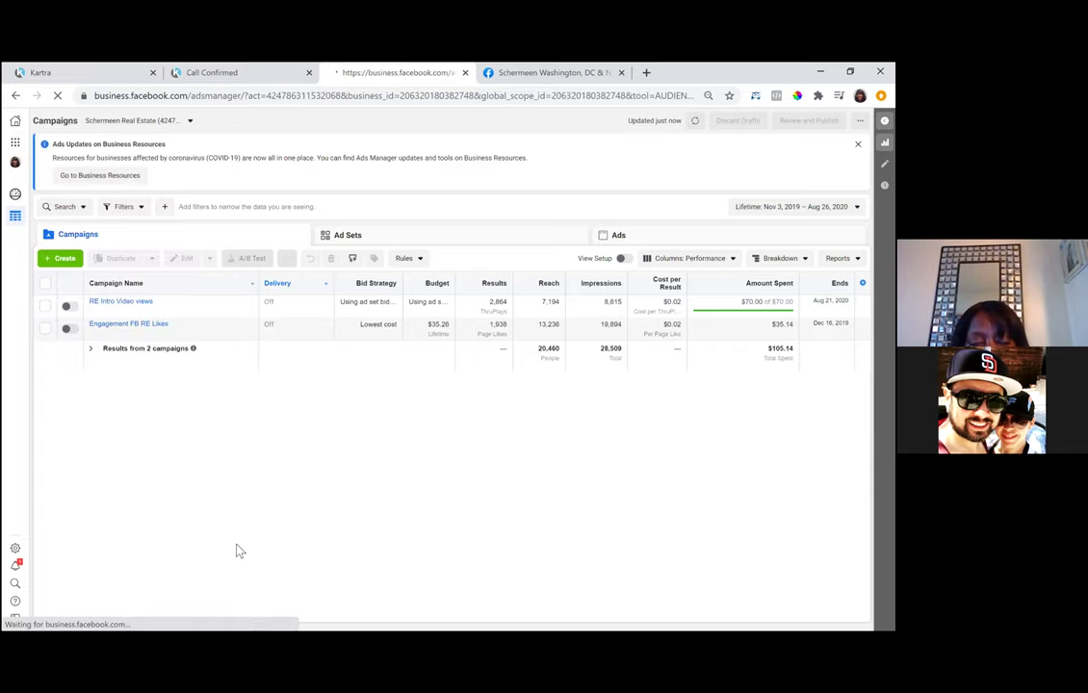